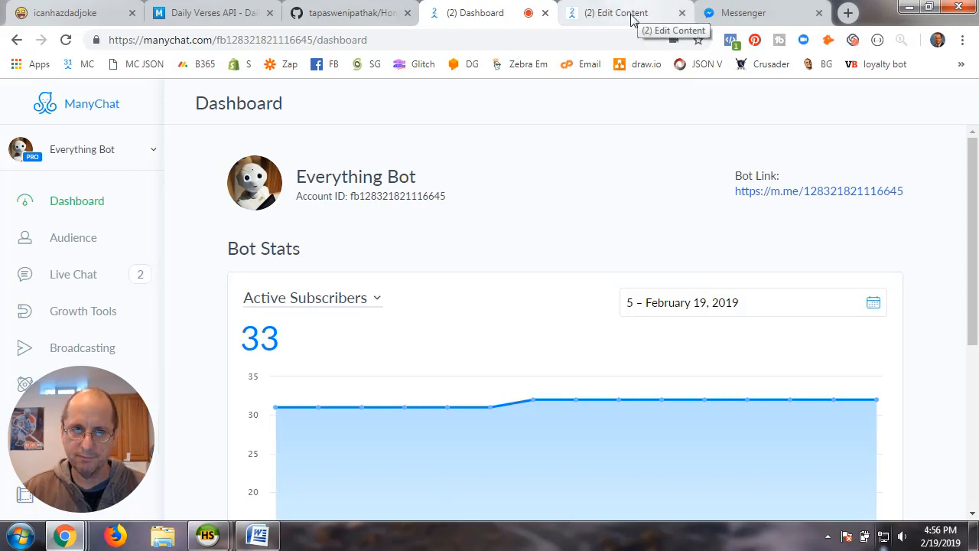
- Switch to the test external flow in the flow editor and view its Joke, Horoscope and Bible Verse steps
{"action": "left_click_drag", "start_coordinate": [81, 436], "coordinate": [264, 260]}
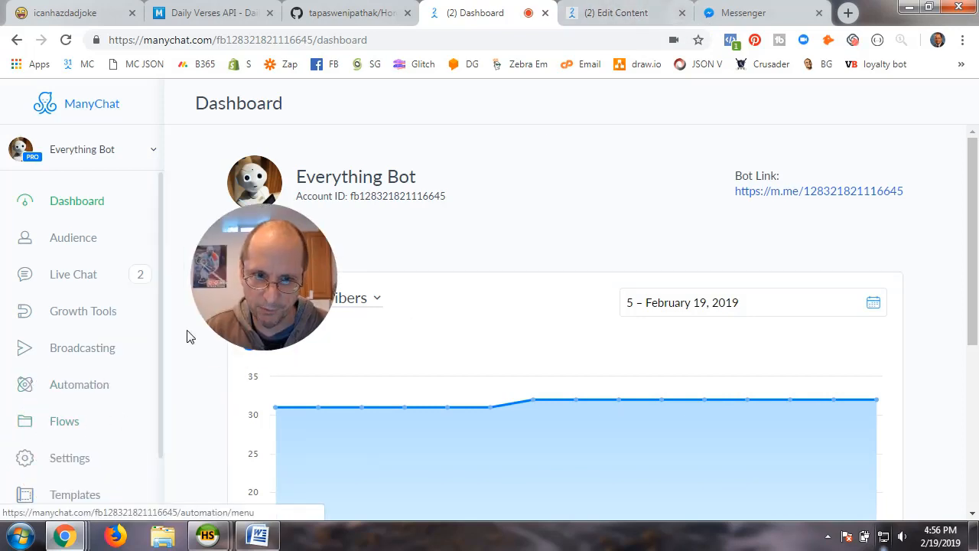
{"action": "left_click_drag", "start_coordinate": [231, 294], "coordinate": [84, 408]}
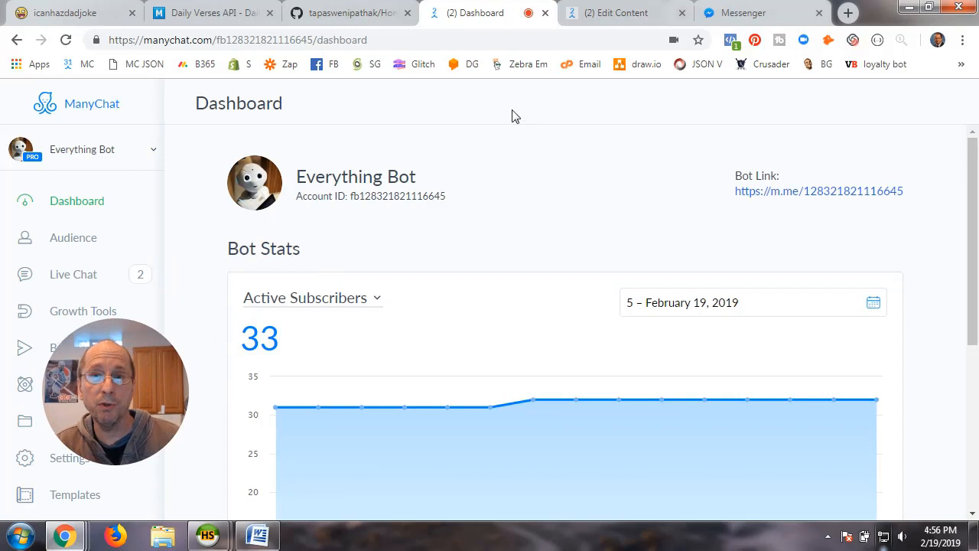
{"action": "left_click", "coordinate": [616, 13]}
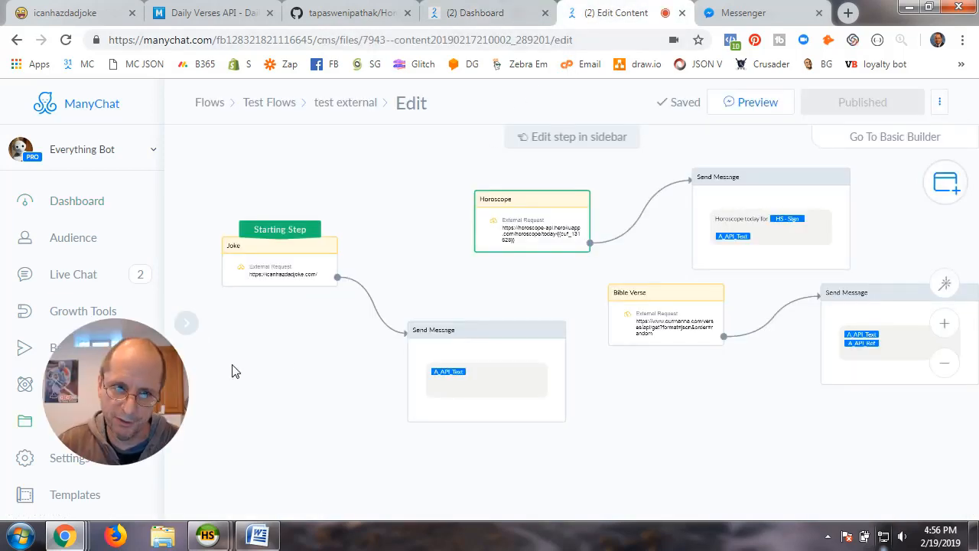
{"action": "left_click_drag", "start_coordinate": [129, 400], "coordinate": [231, 404]}
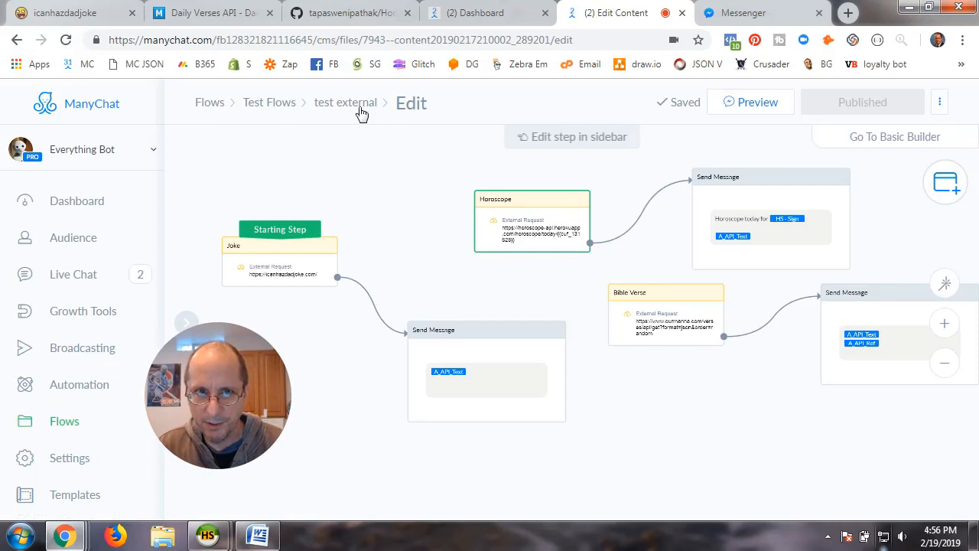
{"action": "mouse_move", "coordinate": [240, 418]}
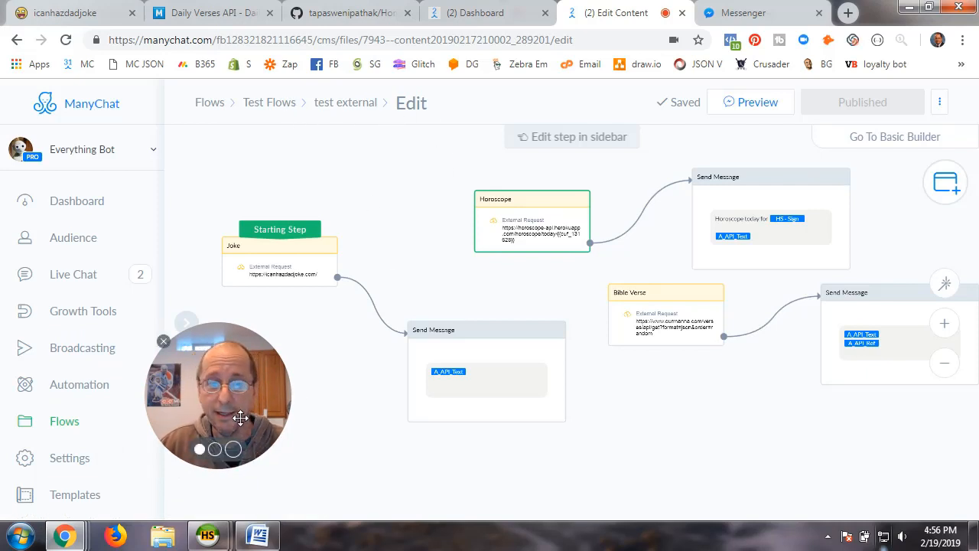
{"action": "left_click_drag", "start_coordinate": [240, 418], "coordinate": [178, 422]}
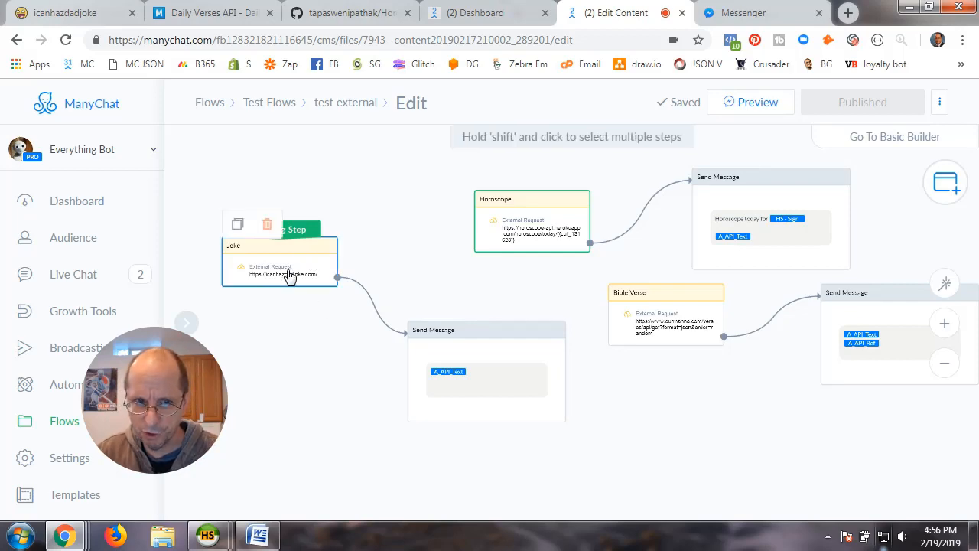
- Review the icanhazdadjoke API documentation on authentication and response format
{"action": "left_click", "coordinate": [83, 16]}
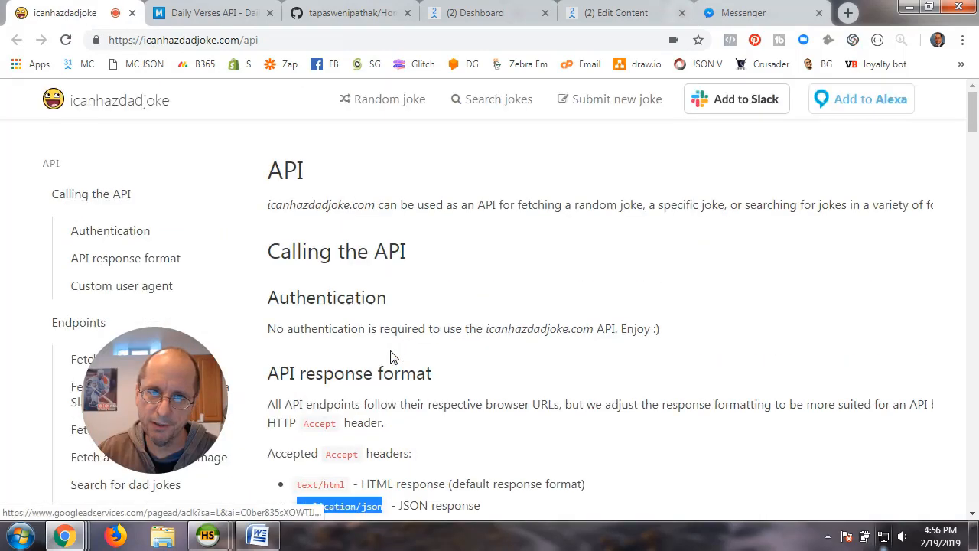
{"action": "scroll", "coordinate": [344, 355], "scroll_direction": "up", "scroll_amount": 5}
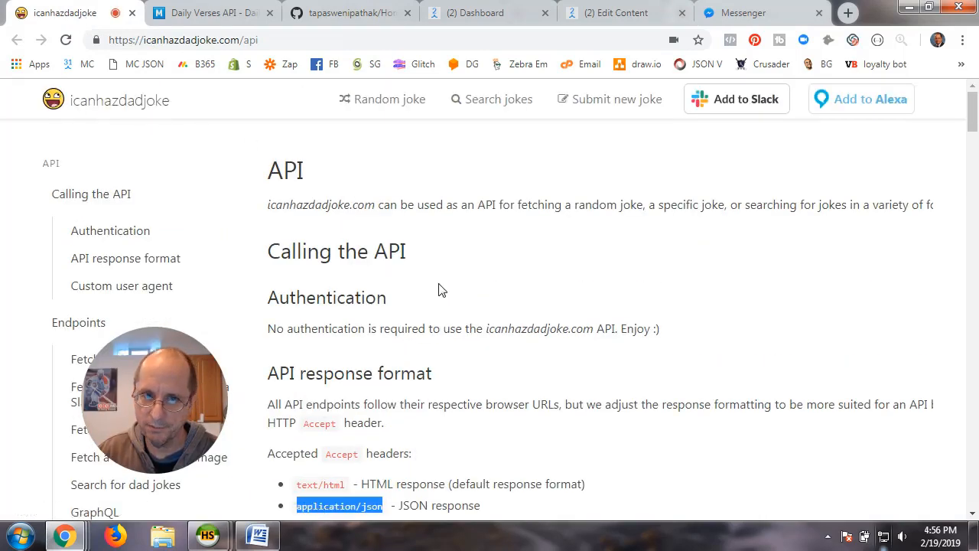
{"action": "scroll", "coordinate": [517, 360], "scroll_direction": "down", "scroll_amount": 2}
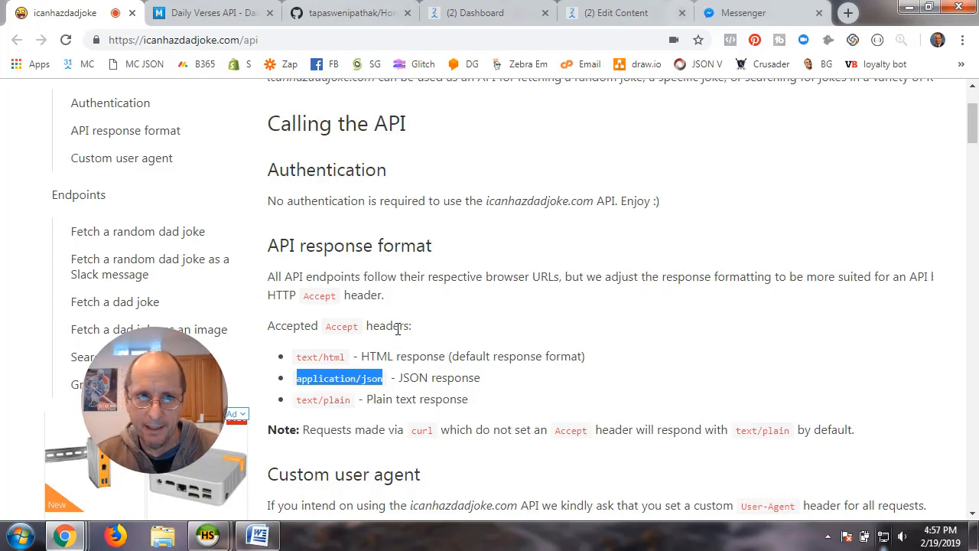
- Add a Perform Actions step with an External Request action to the test external flow and open its request for editing
{"action": "left_click", "coordinate": [612, 13]}
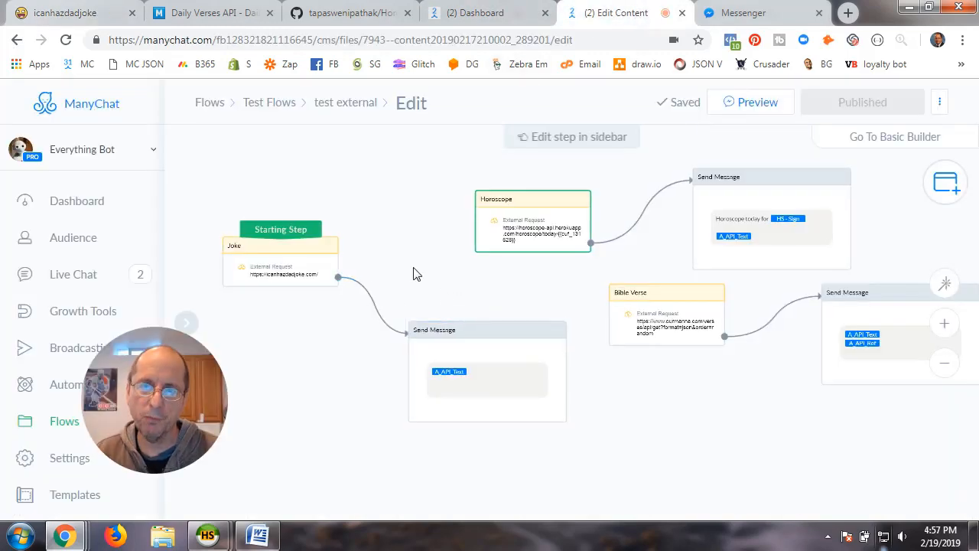
{"action": "left_click_drag", "start_coordinate": [414, 270], "coordinate": [591, 288]}
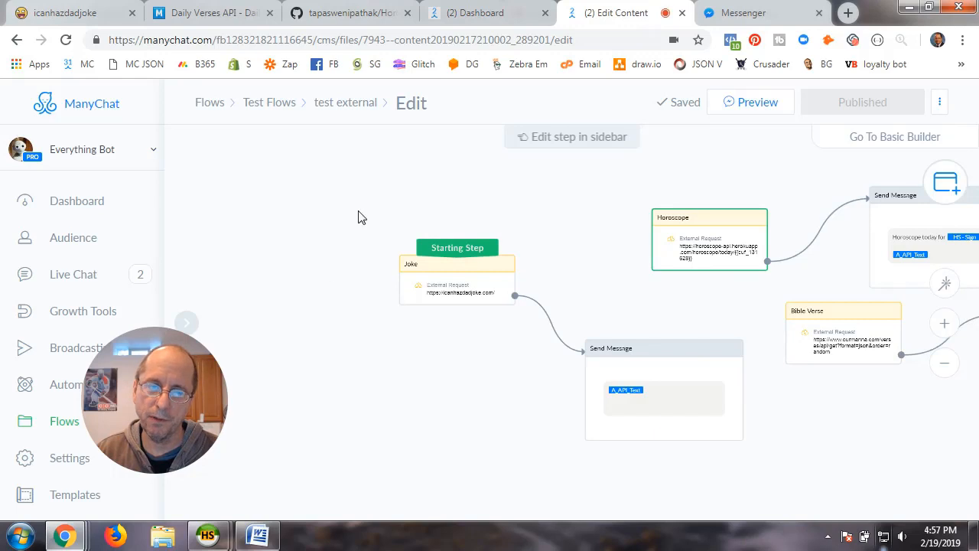
{"action": "left_click", "coordinate": [304, 232]}
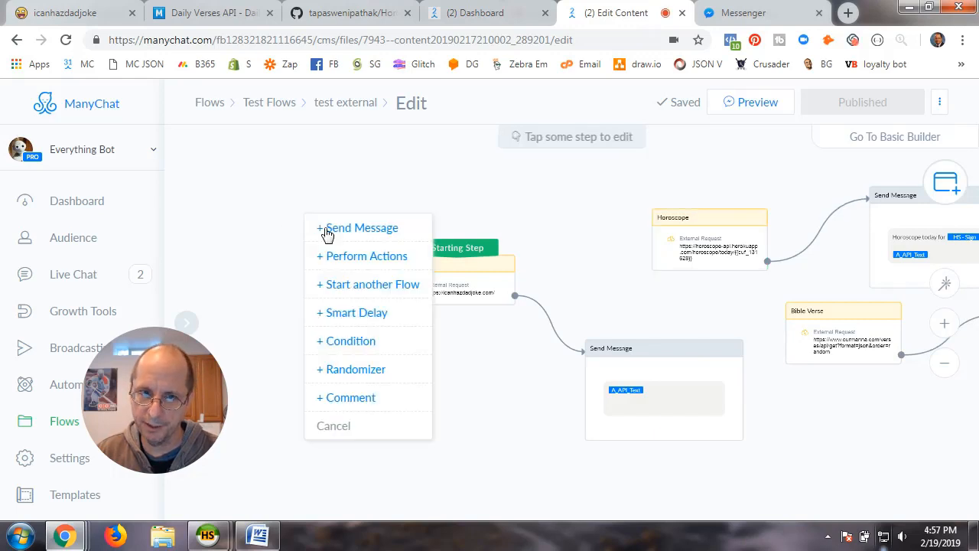
{"action": "left_click", "coordinate": [349, 260]}
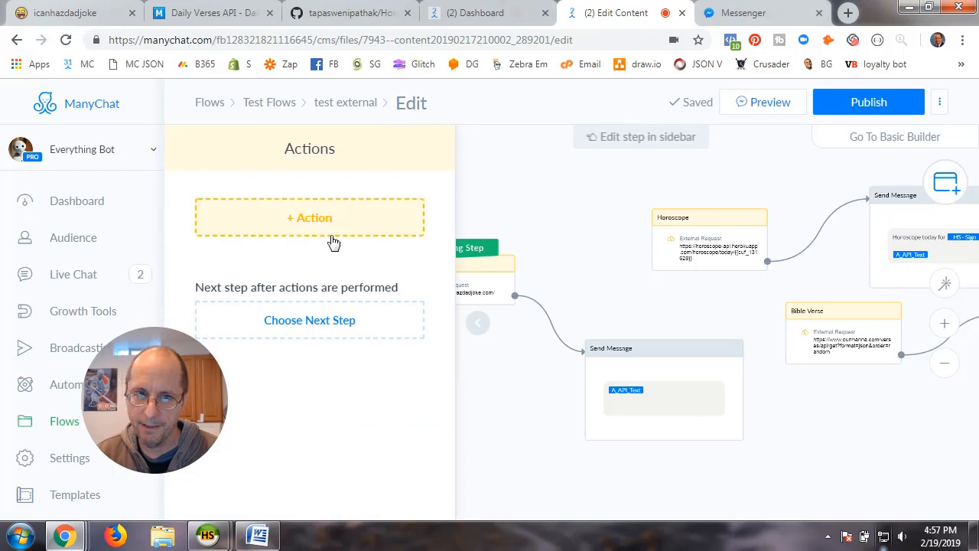
{"action": "left_click", "coordinate": [310, 225]}
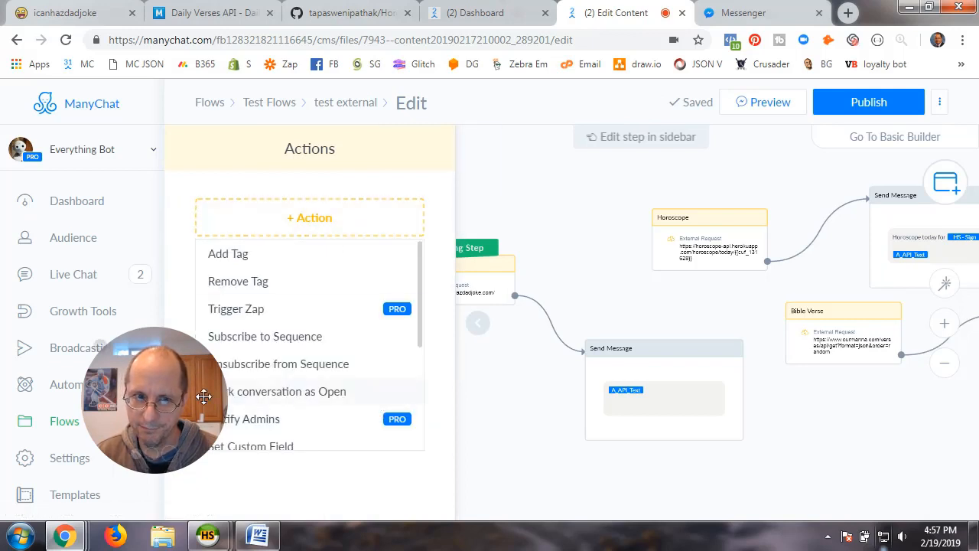
{"action": "left_click_drag", "start_coordinate": [193, 399], "coordinate": [126, 396]}
{"action": "left_click", "coordinate": [311, 227]}
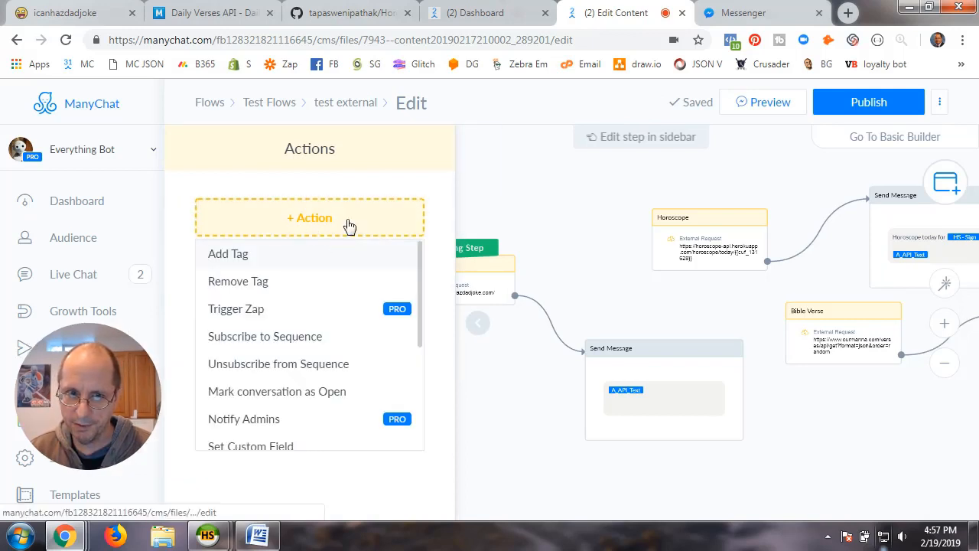
{"action": "scroll", "coordinate": [295, 349], "scroll_direction": "down", "scroll_amount": 3}
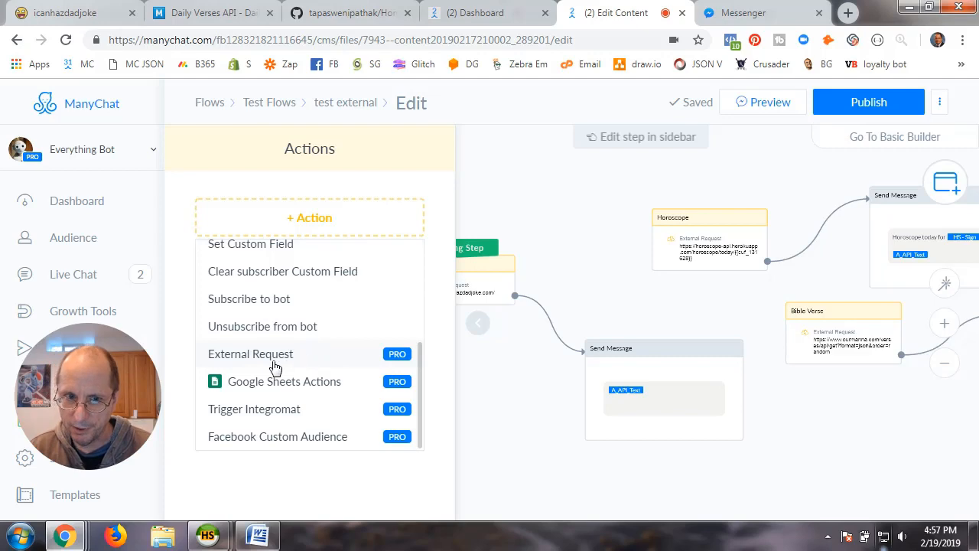
{"action": "left_click", "coordinate": [291, 357]}
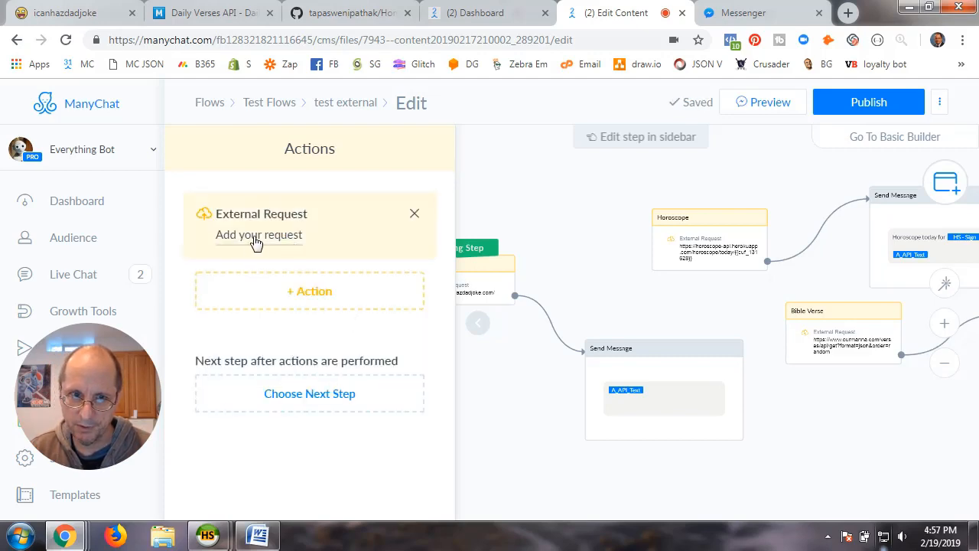
{"action": "left_click", "coordinate": [260, 237]}
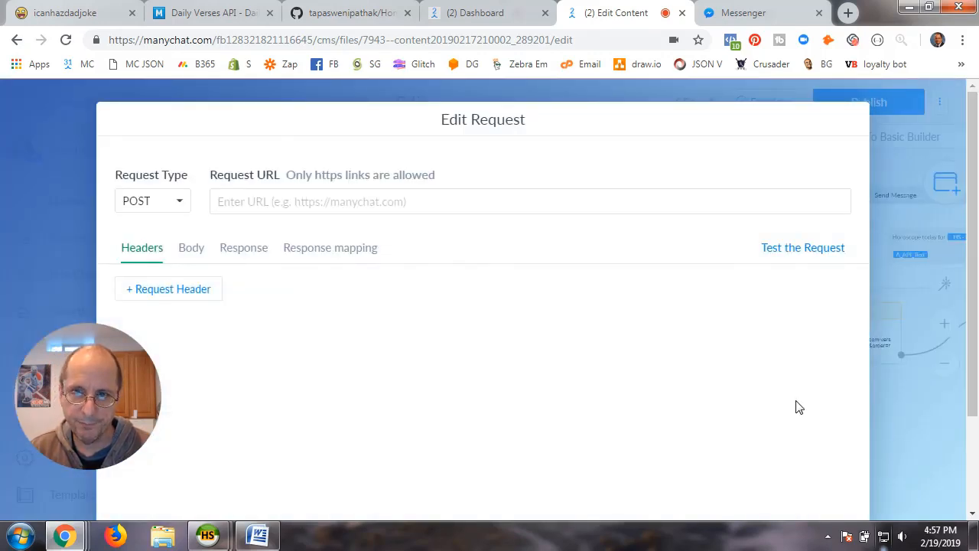
- Close the empty request without configuring it and delete the new Actions step from the flow
{"action": "scroll", "coordinate": [796, 406], "scroll_direction": "down", "scroll_amount": 2}
{"action": "left_click", "coordinate": [750, 477]}
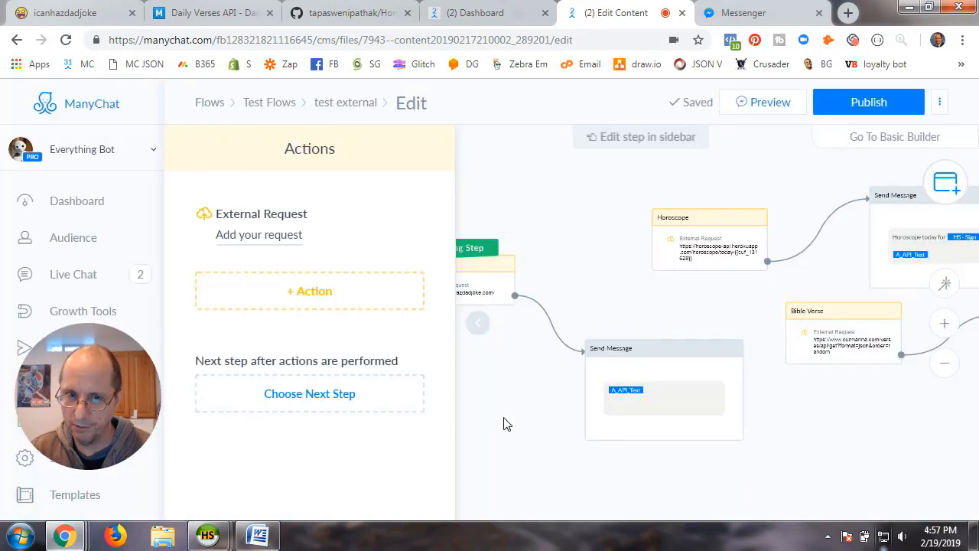
{"action": "left_click", "coordinate": [566, 218]}
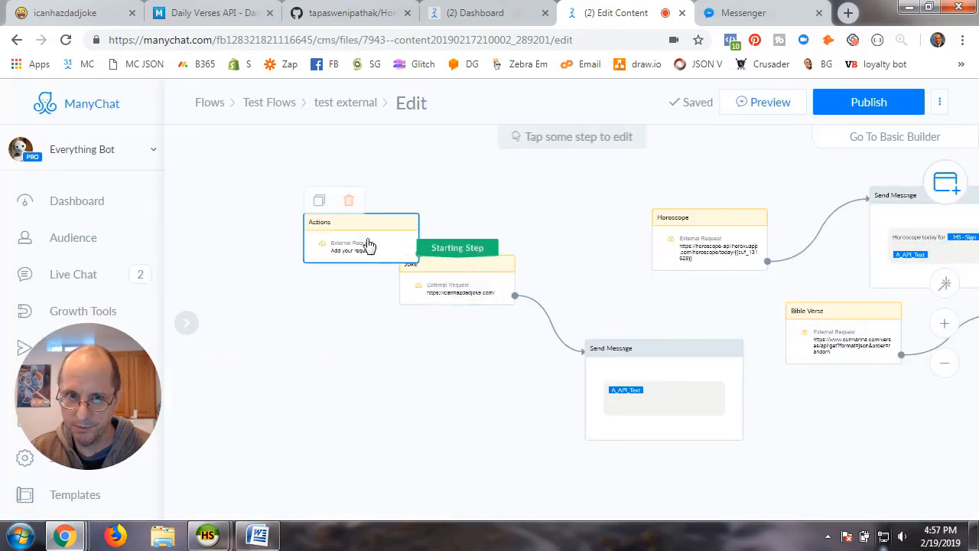
{"action": "left_click", "coordinate": [353, 205]}
{"action": "left_click", "coordinate": [570, 190]}
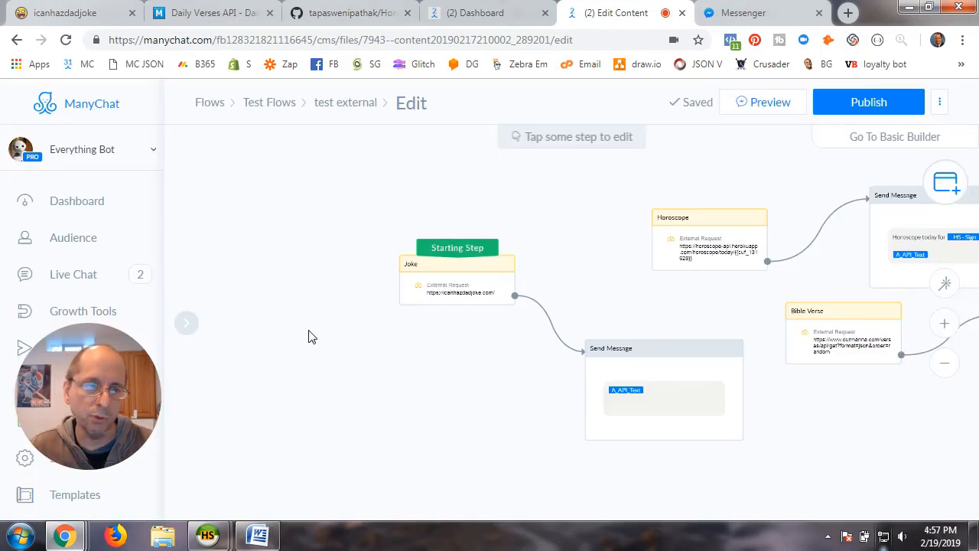
- Open the Joke step's external request and examine its request type, URL and headers
{"action": "left_click", "coordinate": [459, 281]}
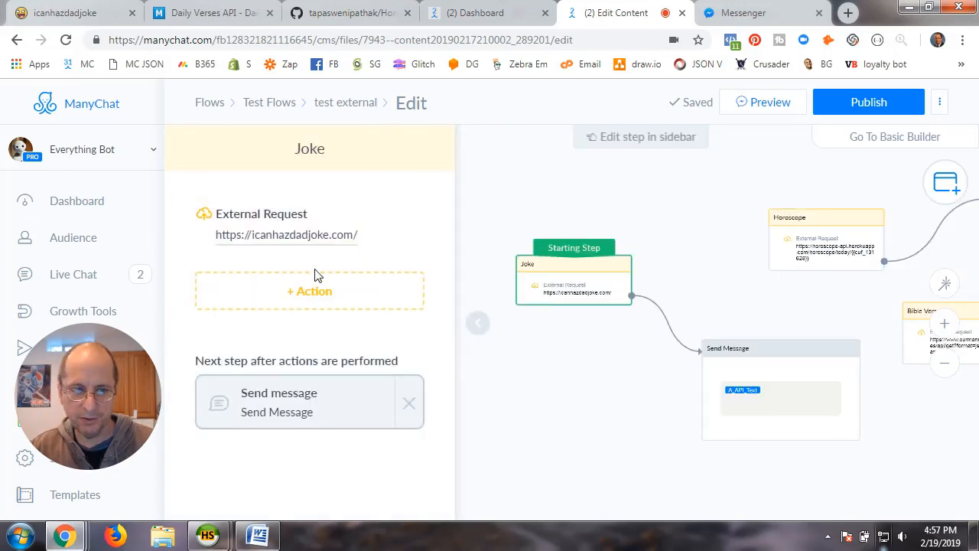
{"action": "left_click", "coordinate": [312, 230]}
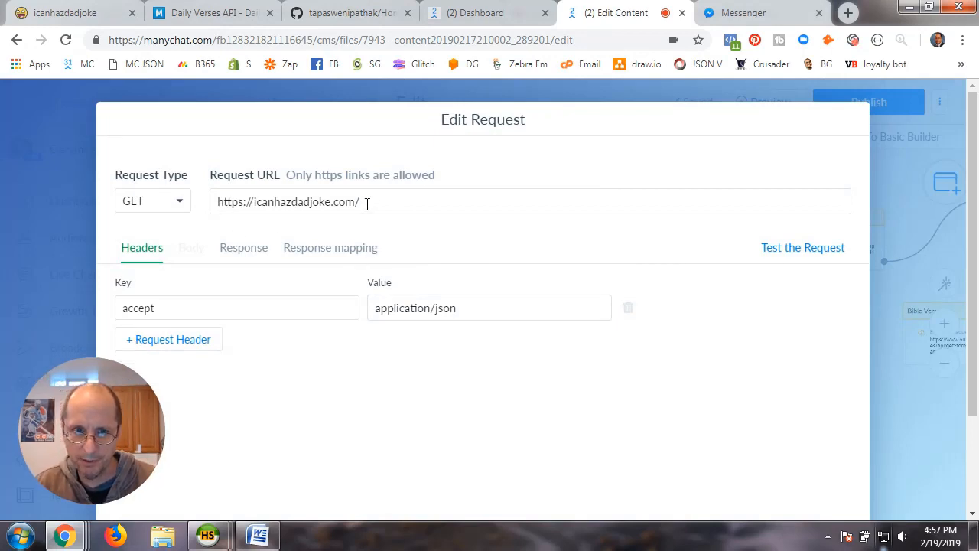
{"action": "left_click_drag", "start_coordinate": [366, 203], "coordinate": [214, 203]}
{"action": "left_click", "coordinate": [269, 139]}
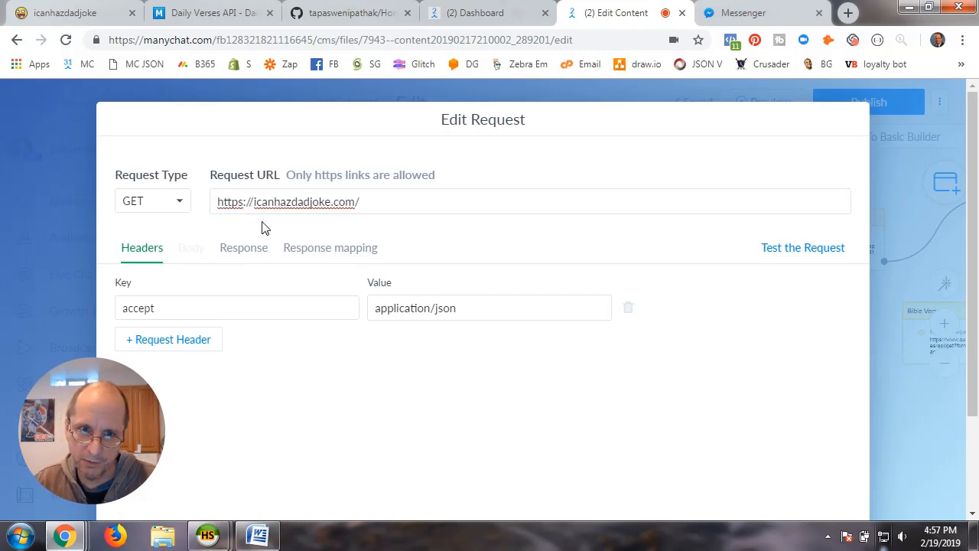
{"action": "left_click_drag", "start_coordinate": [366, 203], "coordinate": [213, 202]}
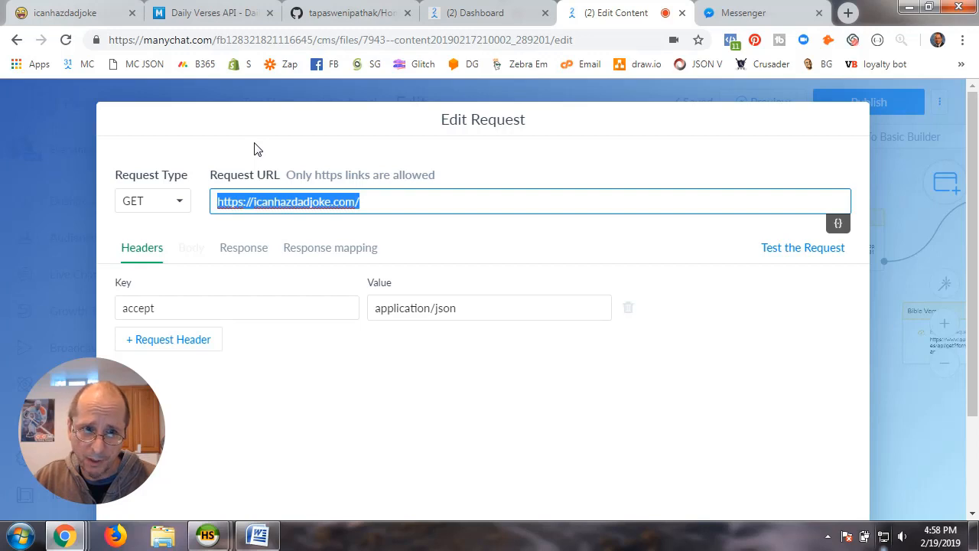
{"action": "left_click", "coordinate": [368, 207]}
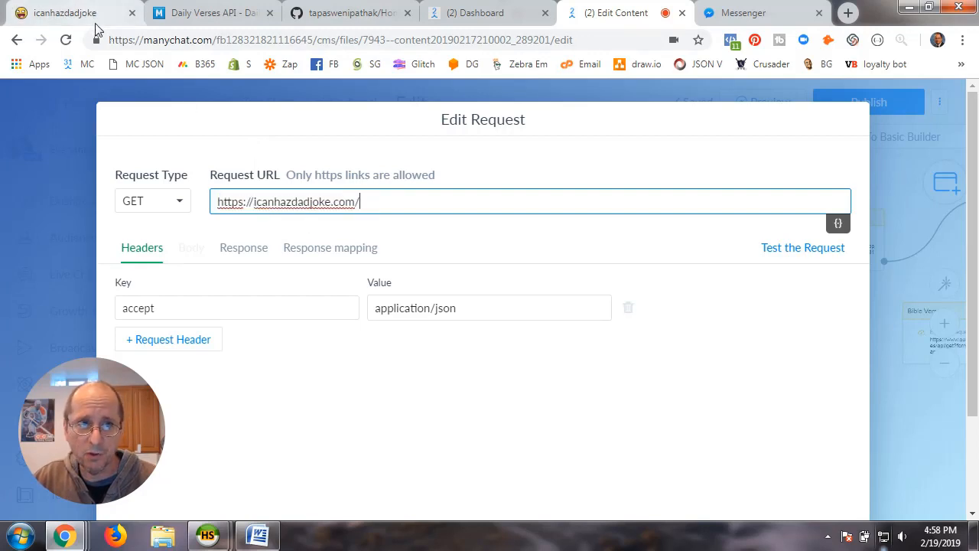
- Read the icanhazdadjoke documentation on authentication and accepted headers, highlighting the Authentication heading and the application/json value
{"action": "left_click", "coordinate": [65, 13]}
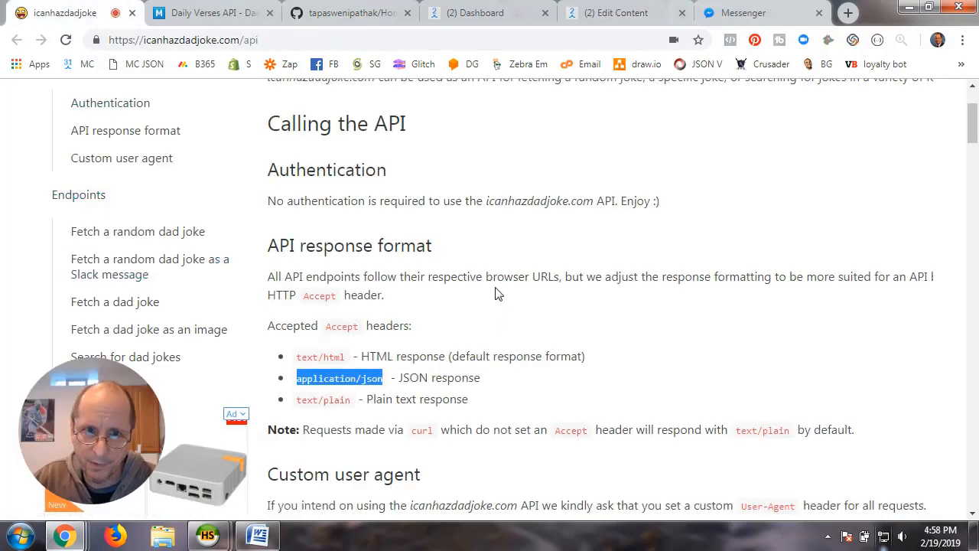
{"action": "scroll", "coordinate": [495, 294], "scroll_direction": "up", "scroll_amount": 2}
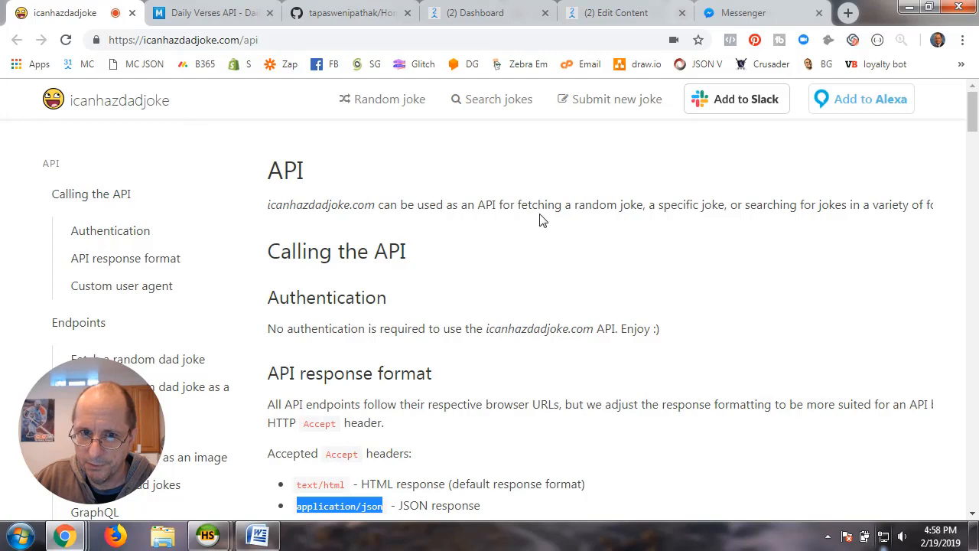
{"action": "scroll", "coordinate": [396, 291], "scroll_direction": "down", "scroll_amount": 2}
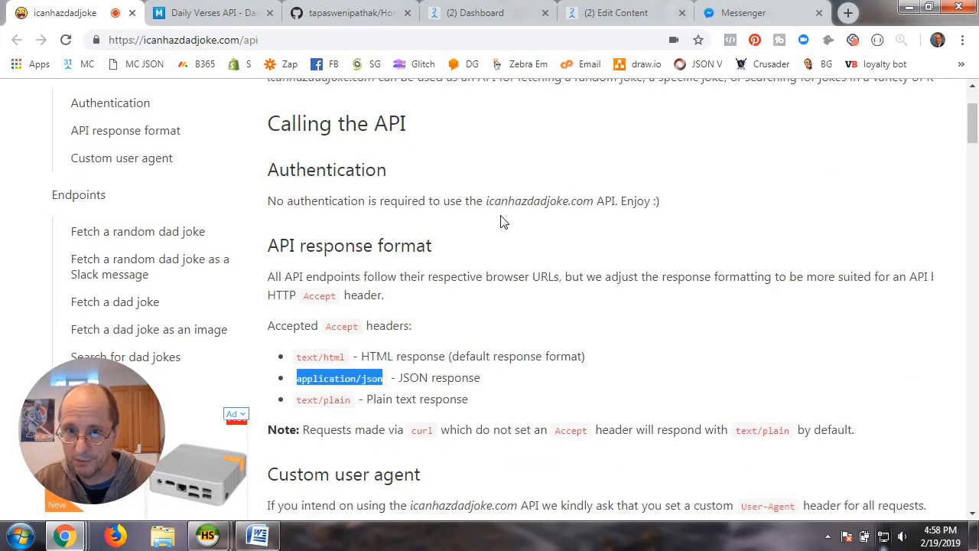
{"action": "scroll", "coordinate": [503, 221], "scroll_direction": "down", "scroll_amount": 2}
{"action": "scroll", "coordinate": [417, 198], "scroll_direction": "up", "scroll_amount": 2}
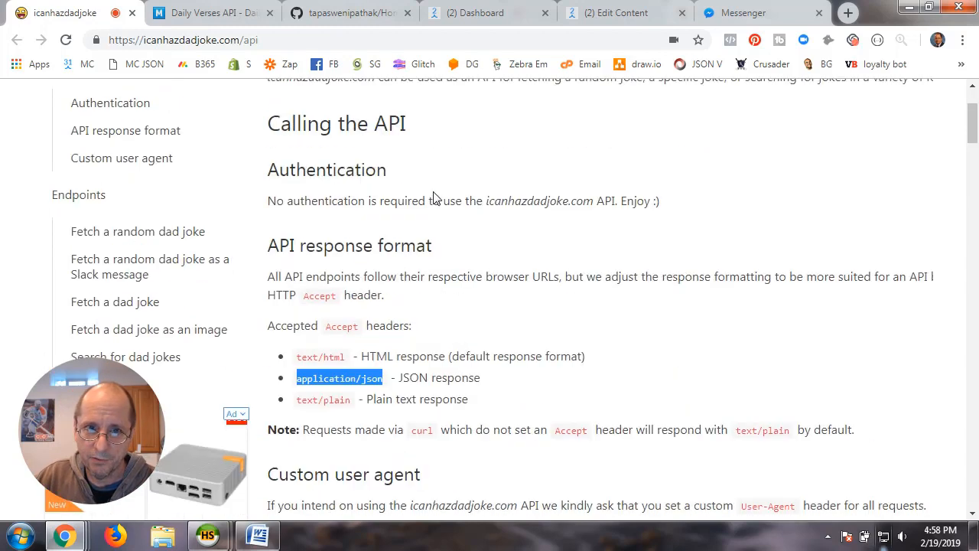
{"action": "left_click_drag", "start_coordinate": [268, 172], "coordinate": [419, 173]}
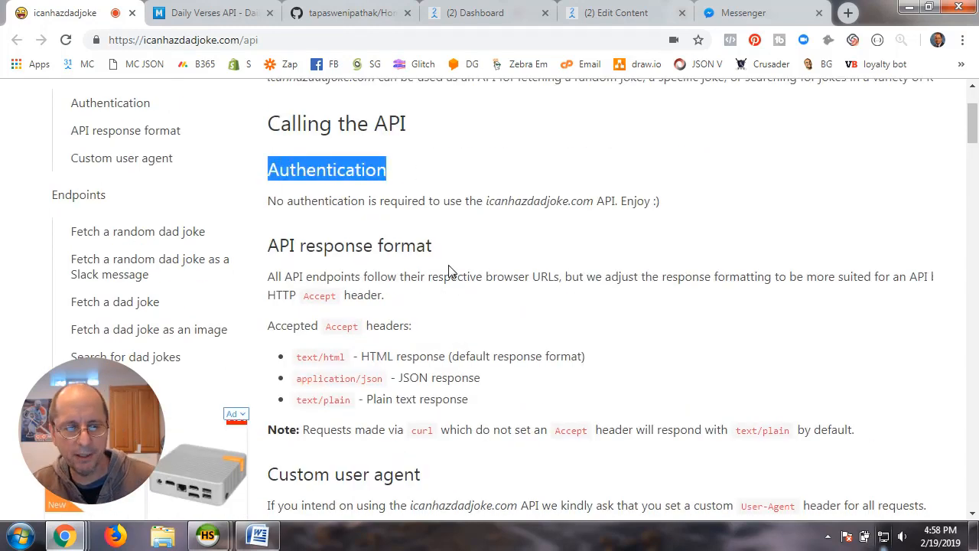
{"action": "scroll", "coordinate": [449, 272], "scroll_direction": "down", "scroll_amount": 2}
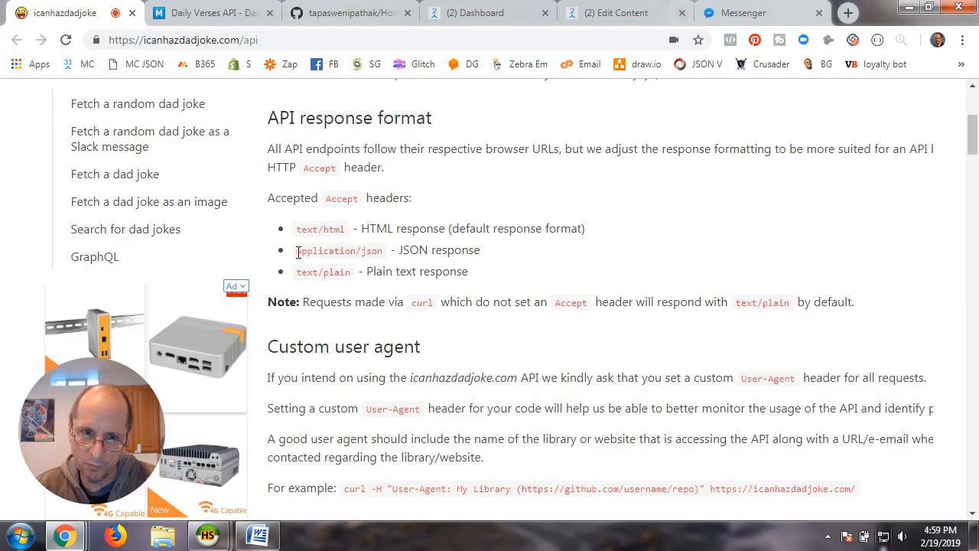
{"action": "left_click_drag", "start_coordinate": [298, 252], "coordinate": [385, 257]}
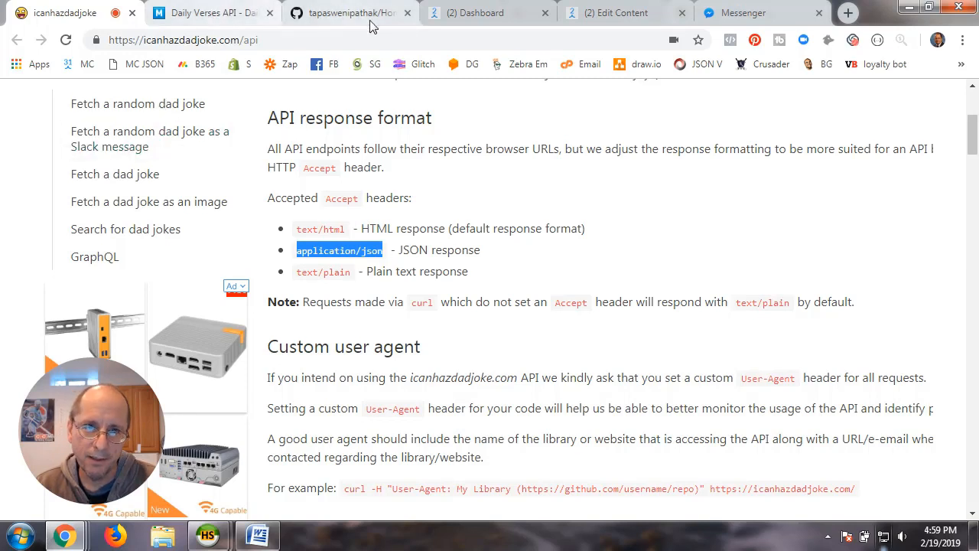
- Compare the Joke request's accept header with the response formats in the icanhazdadjoke documentation, highlighting the text/html value
{"action": "left_click", "coordinate": [483, 21]}
{"action": "left_click", "coordinate": [620, 12]}
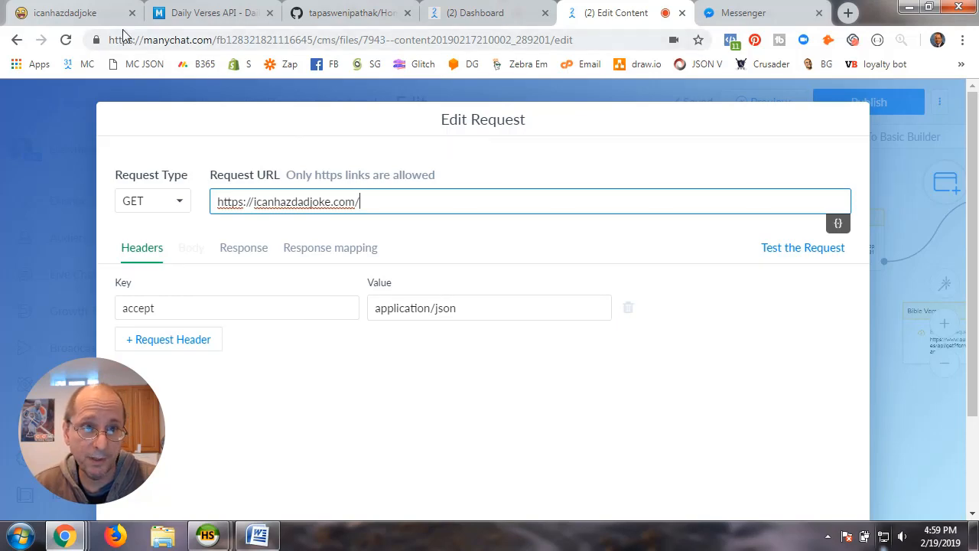
{"action": "left_click", "coordinate": [81, 14]}
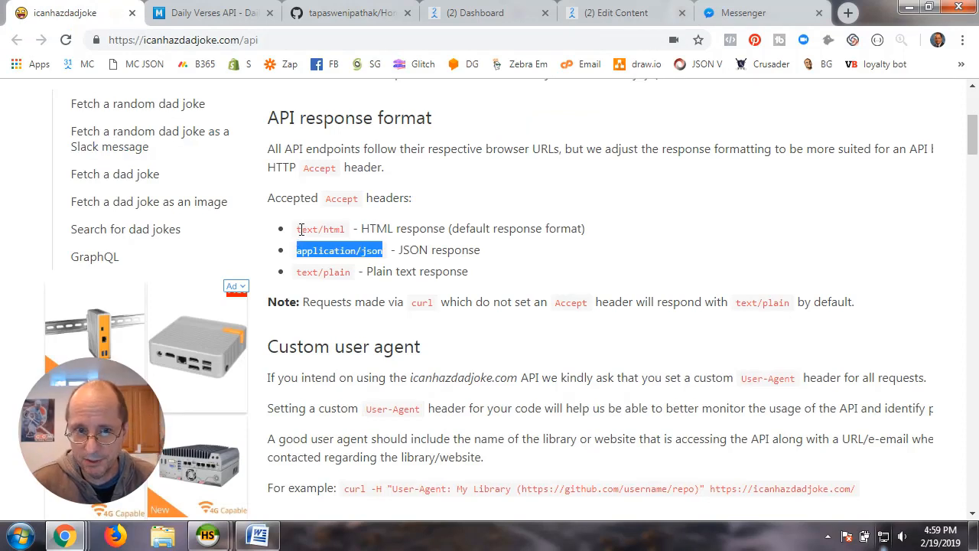
{"action": "left_click_drag", "start_coordinate": [299, 229], "coordinate": [345, 226]}
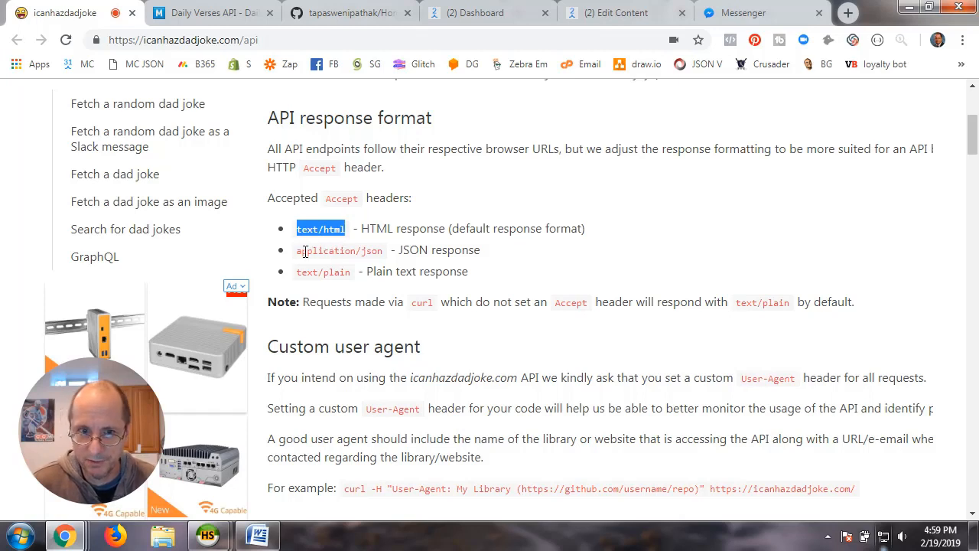
{"action": "left_click", "coordinate": [334, 251]}
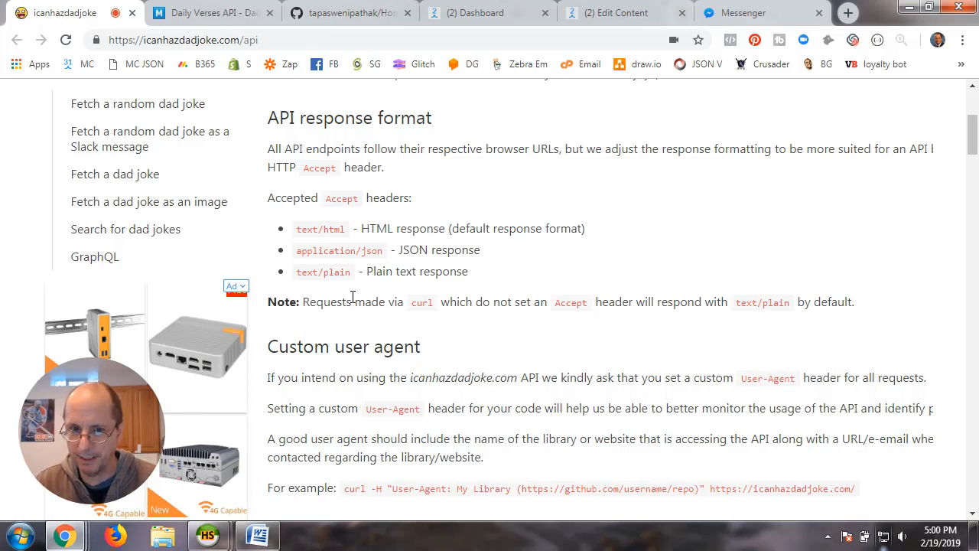
- Read the documentation's custom user agent and Endpoints sections, highlighting the GET method for fetching a random dad joke
{"action": "scroll", "coordinate": [352, 296], "scroll_direction": "down", "scroll_amount": 3}
{"action": "scroll", "coordinate": [356, 317], "scroll_direction": "up", "scroll_amount": 2}
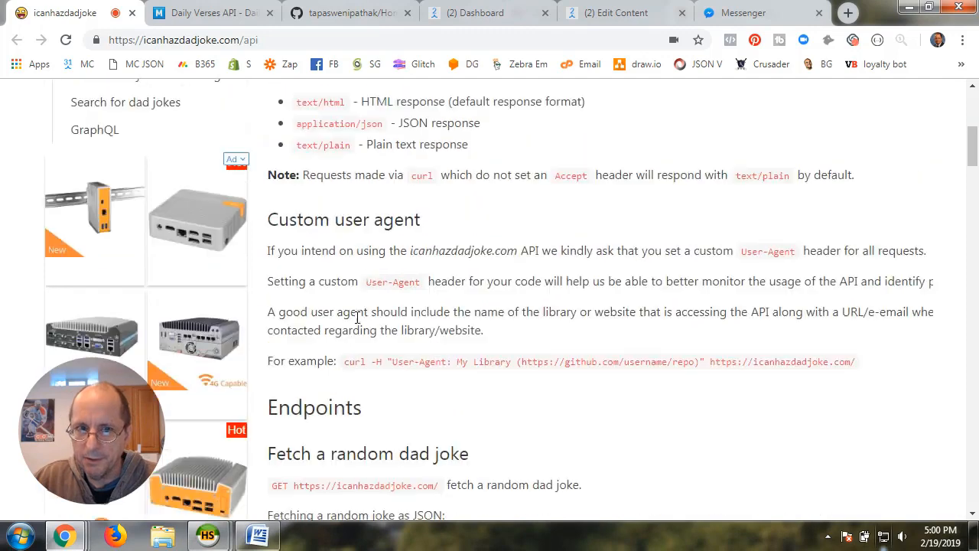
{"action": "scroll", "coordinate": [386, 271], "scroll_direction": "down", "scroll_amount": 2}
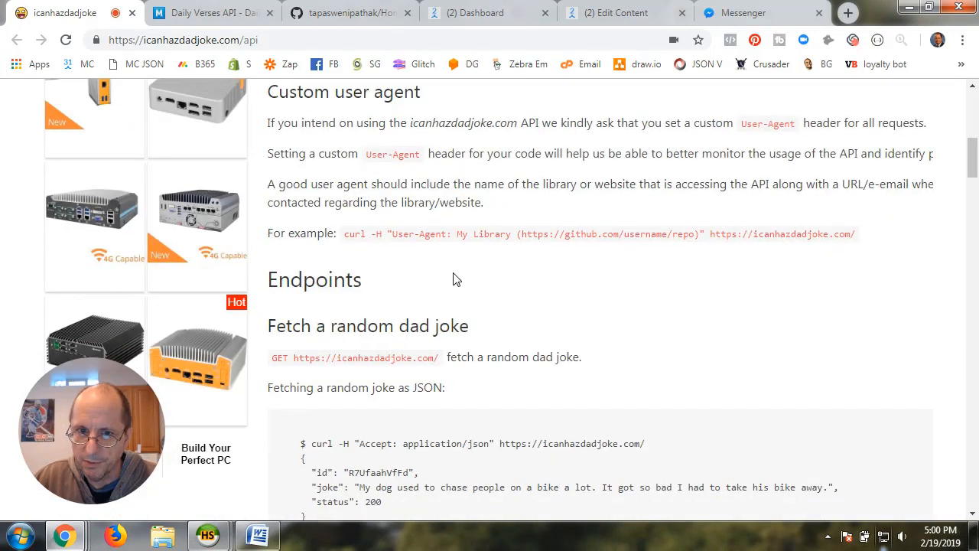
{"action": "scroll", "coordinate": [453, 280], "scroll_direction": "down", "scroll_amount": 2}
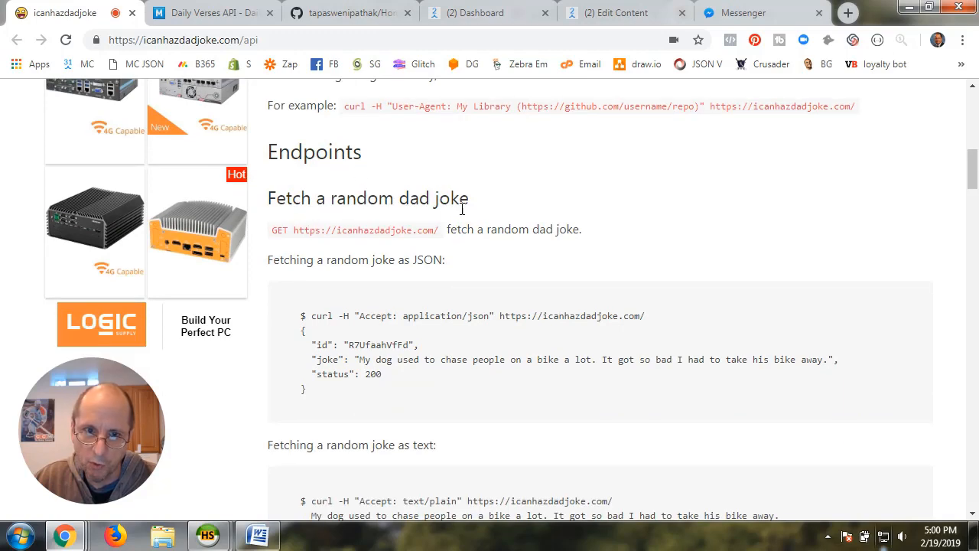
{"action": "mouse_move", "coordinate": [273, 233]}
{"action": "left_mouse_down"}
{"action": "mouse_move", "coordinate": [289, 234]}
{"action": "mouse_move", "coordinate": [273, 233]}
{"action": "left_mouse_up"}
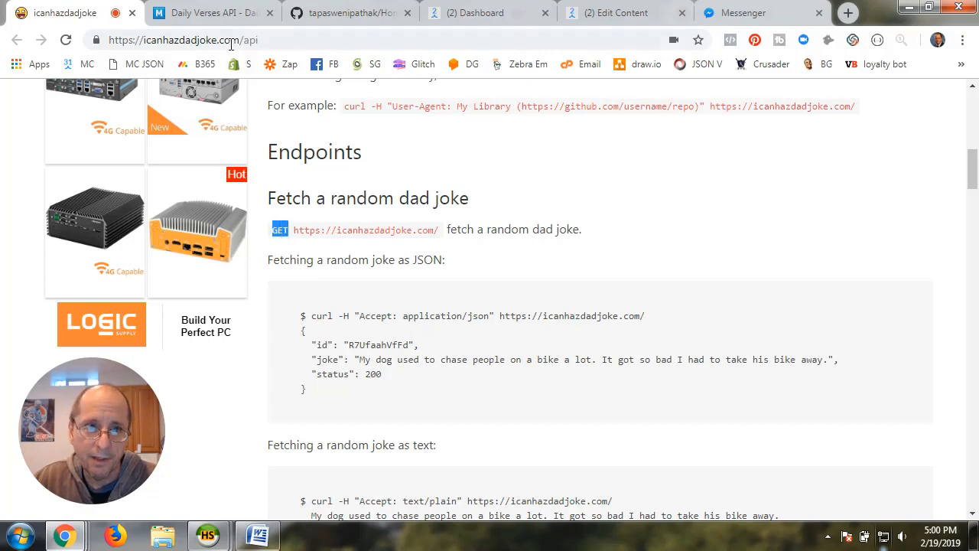
- Set the Joke request's type to POST in ManyChat and check it against the documented random joke endpoint
{"action": "left_click", "coordinate": [505, 18]}
{"action": "left_click", "coordinate": [616, 13]}
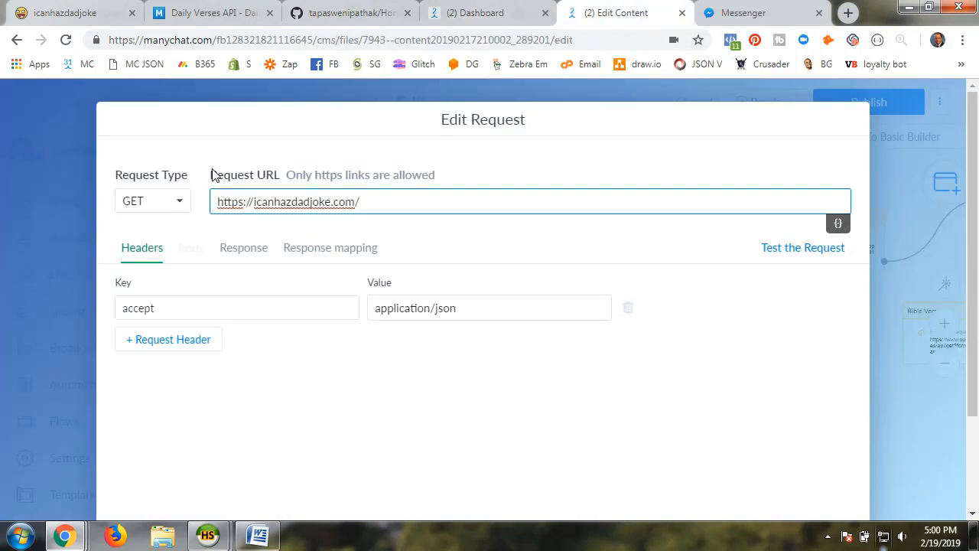
{"action": "left_click", "coordinate": [180, 203]}
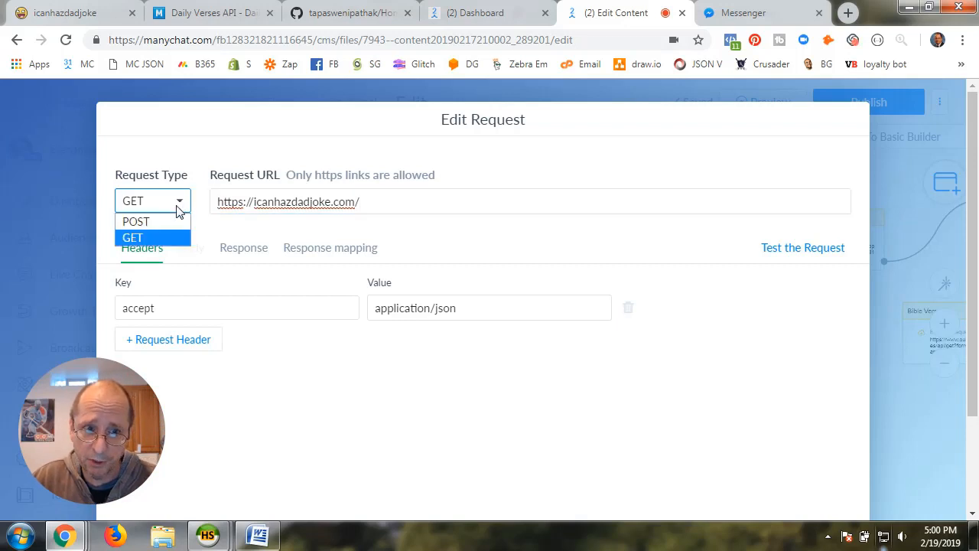
{"action": "left_click", "coordinate": [153, 221]}
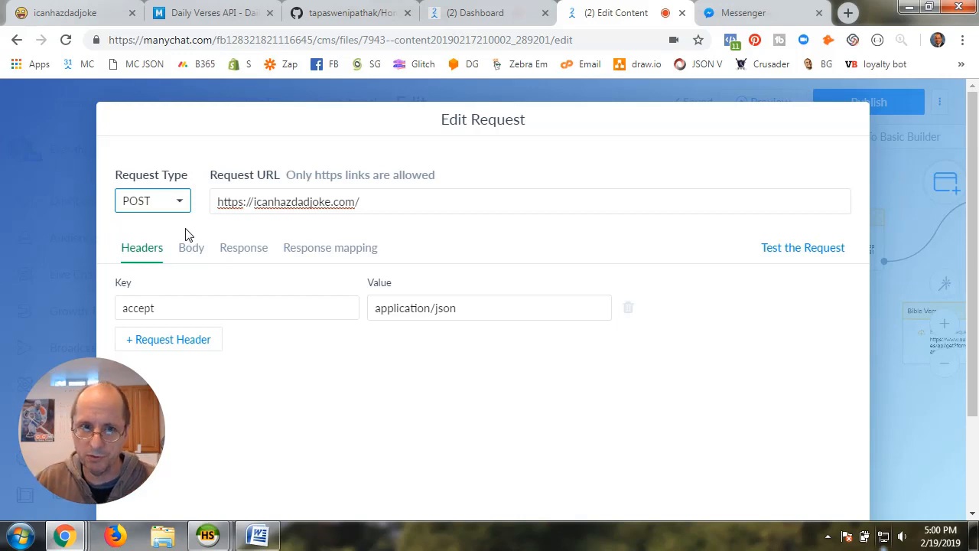
{"action": "left_click", "coordinate": [109, 18]}
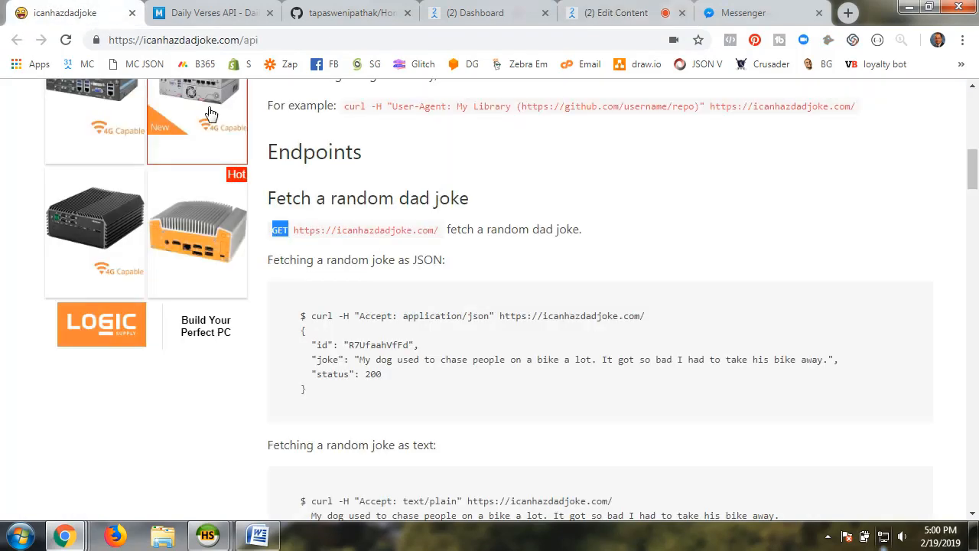
{"action": "left_click", "coordinate": [322, 233]}
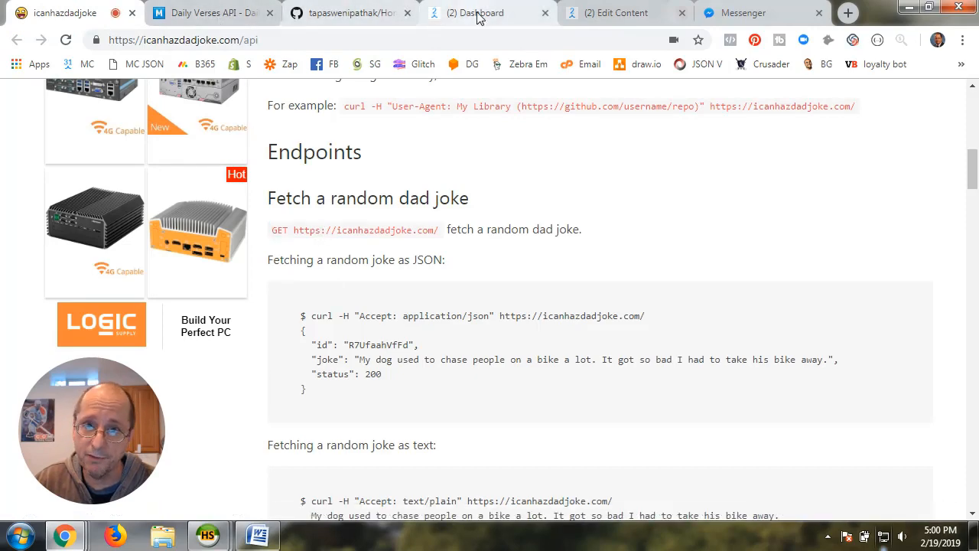
{"action": "left_click", "coordinate": [590, 12]}
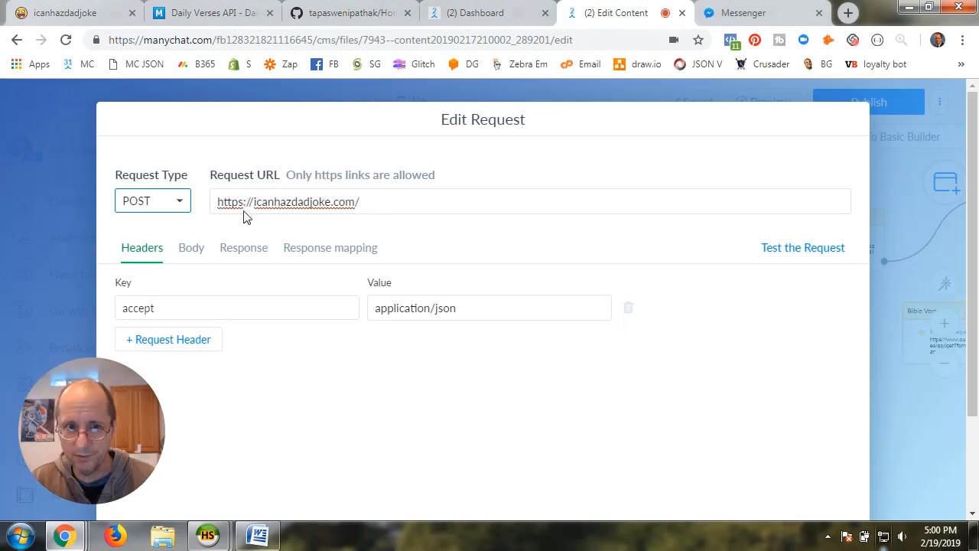
{"action": "left_click", "coordinate": [90, 17]}
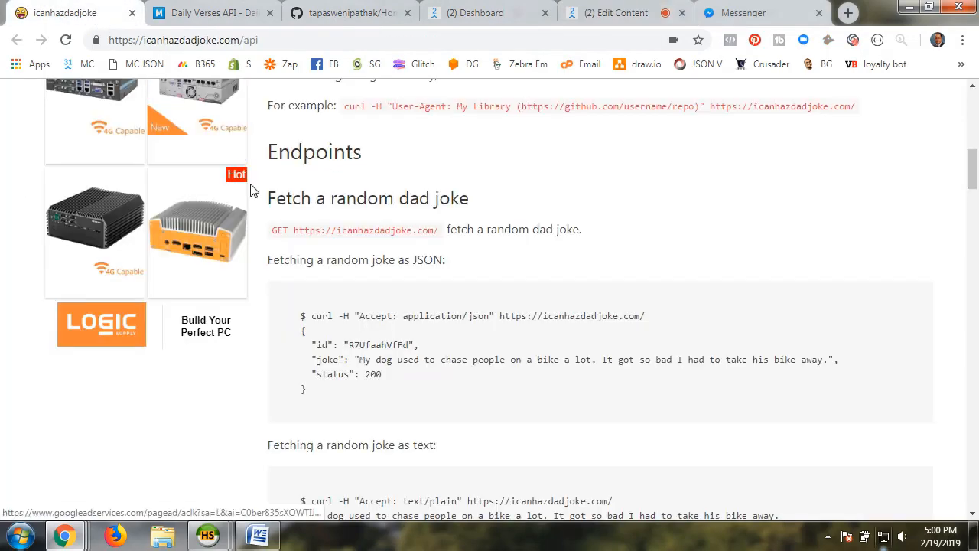
{"action": "left_click_drag", "start_coordinate": [294, 231], "coordinate": [438, 231]}
{"action": "key", "text": "ctrl+c"}
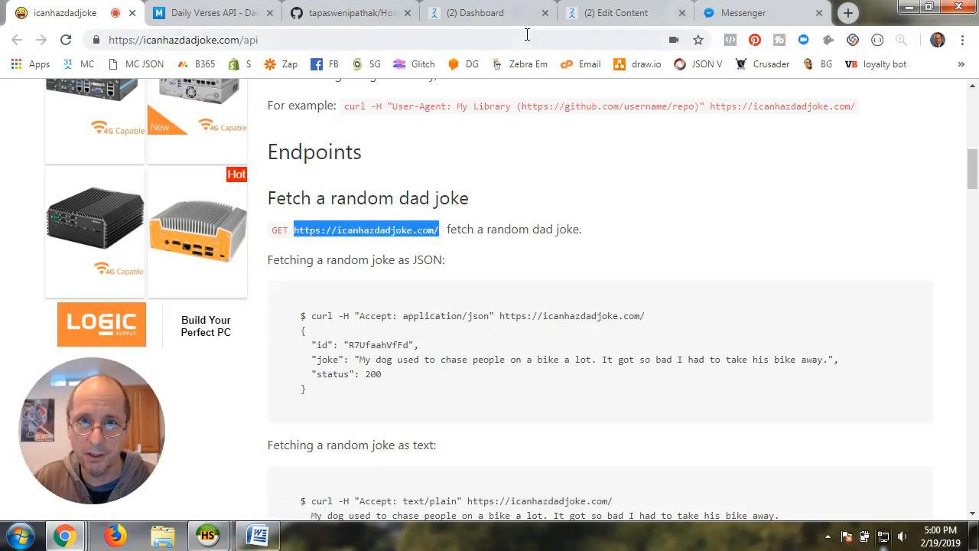
{"action": "left_click", "coordinate": [616, 13]}
{"action": "left_click_drag", "start_coordinate": [359, 201], "coordinate": [203, 207]}
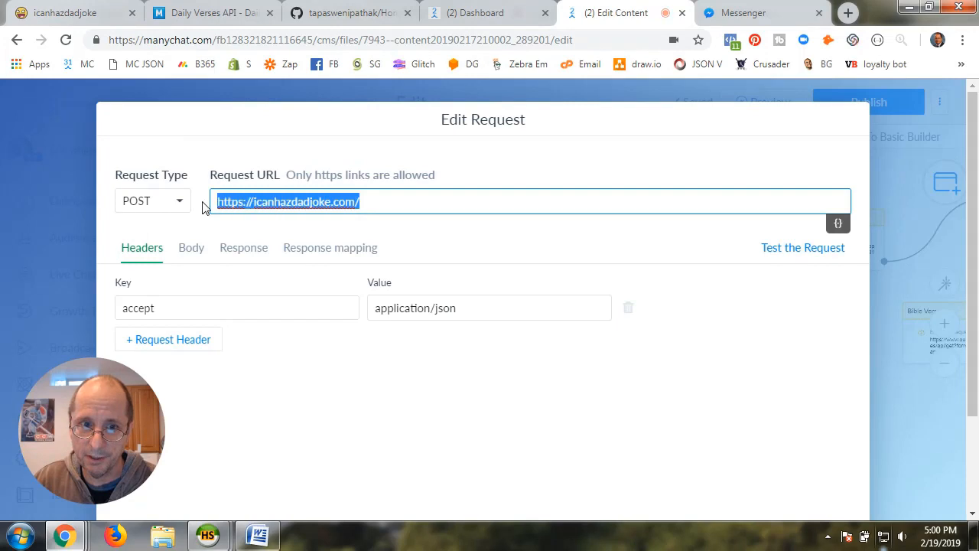
{"action": "key", "text": "ctrl+v"}
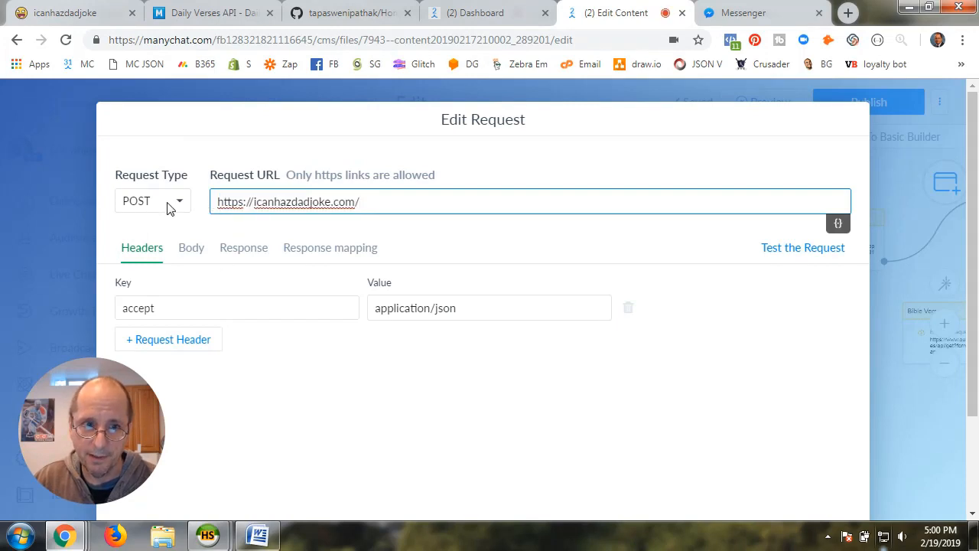
- Test the POST request and examine the returned status and response body
{"action": "left_click", "coordinate": [793, 257]}
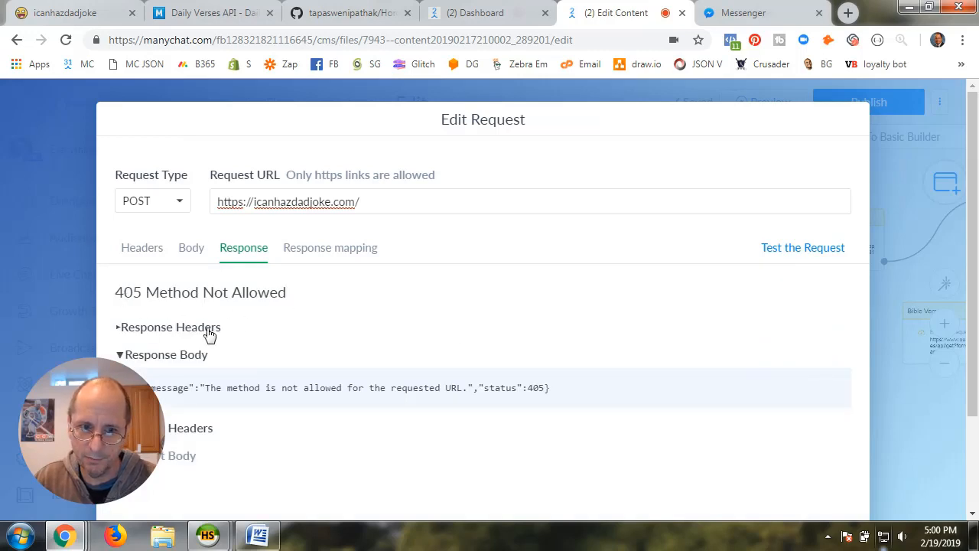
{"action": "left_click_drag", "start_coordinate": [80, 449], "coordinate": [617, 460]}
{"action": "left_click_drag", "start_coordinate": [643, 495], "coordinate": [124, 475]}
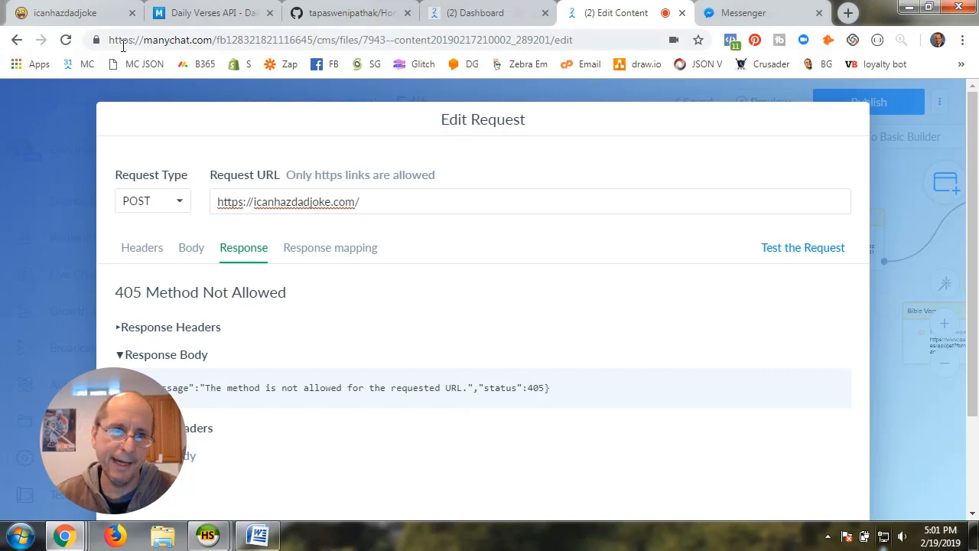
- Highlight the GET method in the documented random joke endpoint and set the ManyChat request type to GET
{"action": "left_click", "coordinate": [95, 16]}
{"action": "left_click", "coordinate": [280, 232]}
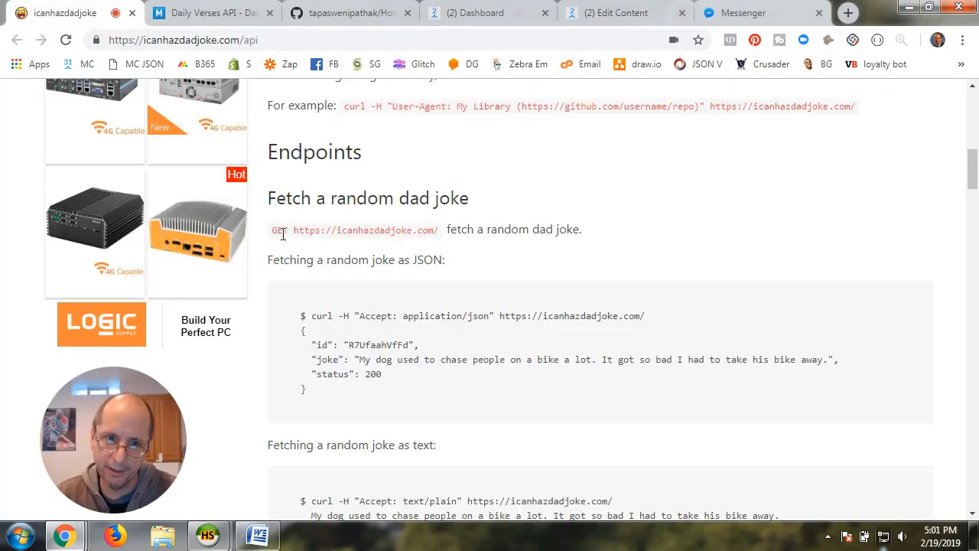
{"action": "left_click_drag", "start_coordinate": [289, 231], "coordinate": [272, 231]}
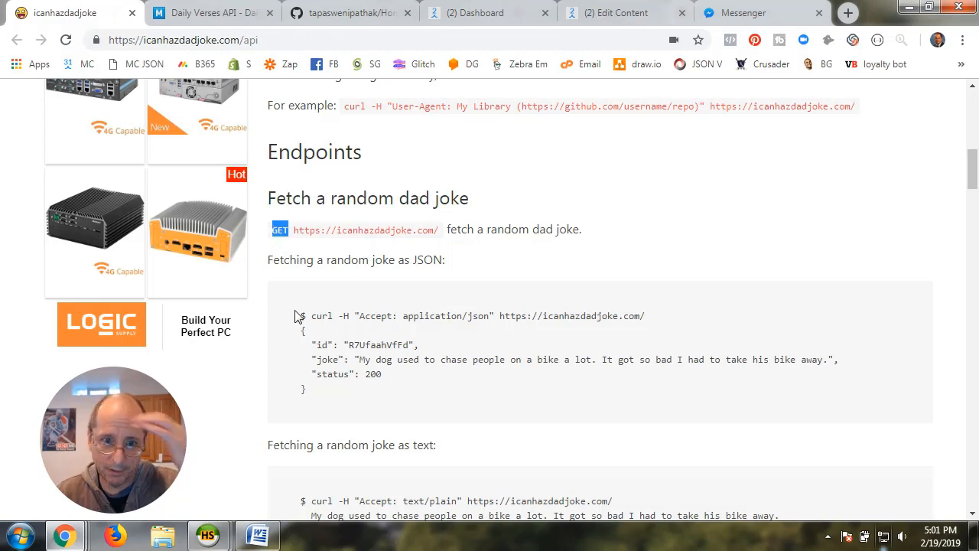
{"action": "left_click", "coordinate": [639, 19]}
{"action": "left_click", "coordinate": [183, 206]}
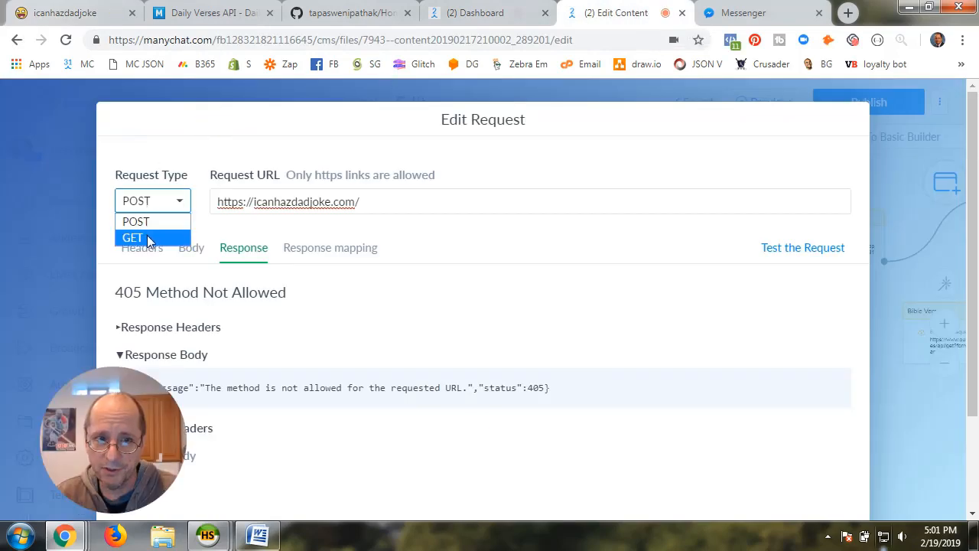
{"action": "left_click", "coordinate": [173, 238]}
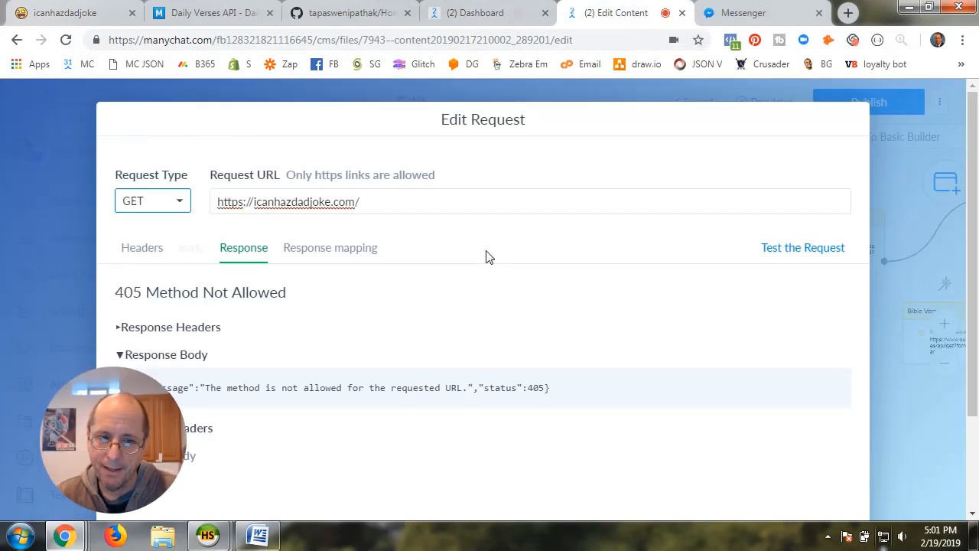
- Toggle the request type between POST and GET to compare the two methods, ending on POST
{"action": "left_click", "coordinate": [176, 210]}
{"action": "left_click", "coordinate": [136, 221]}
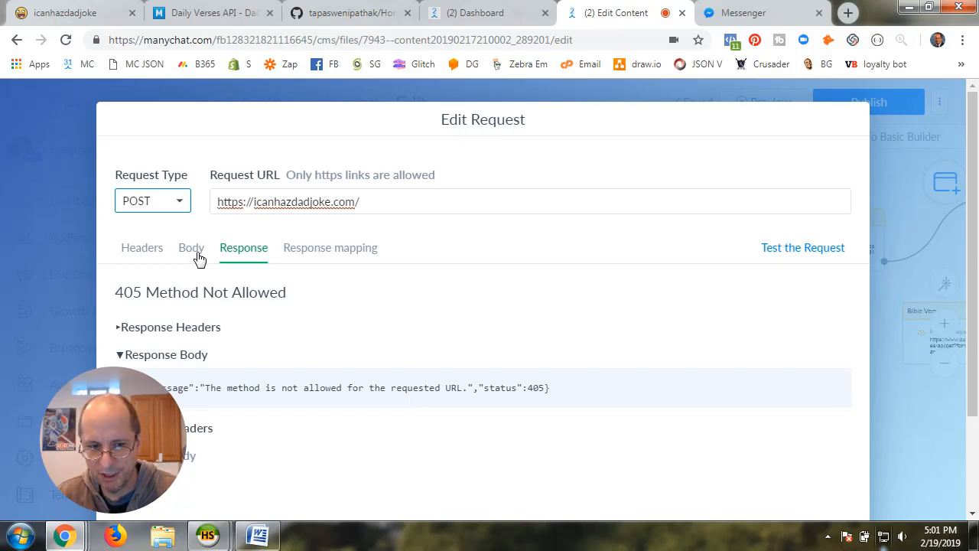
{"action": "left_click", "coordinate": [179, 202]}
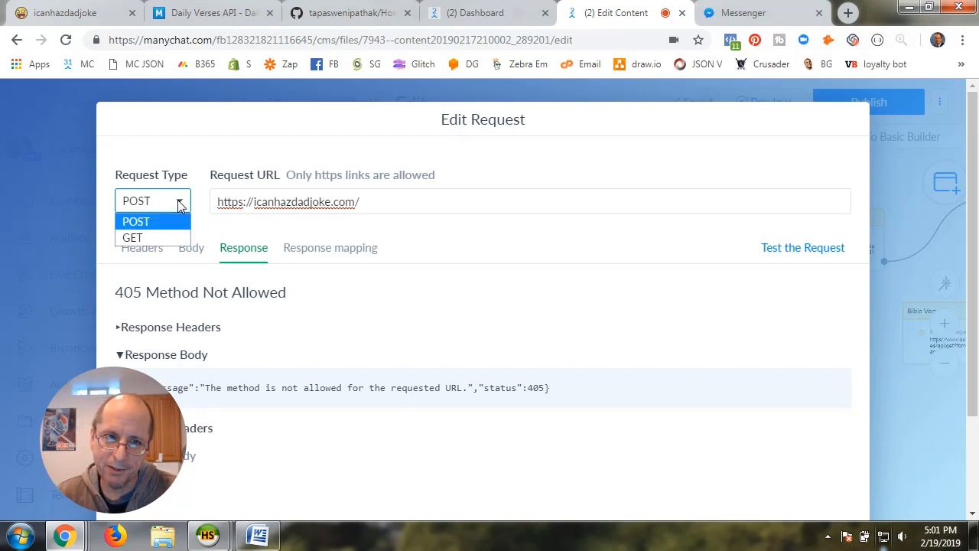
{"action": "left_click", "coordinate": [169, 238]}
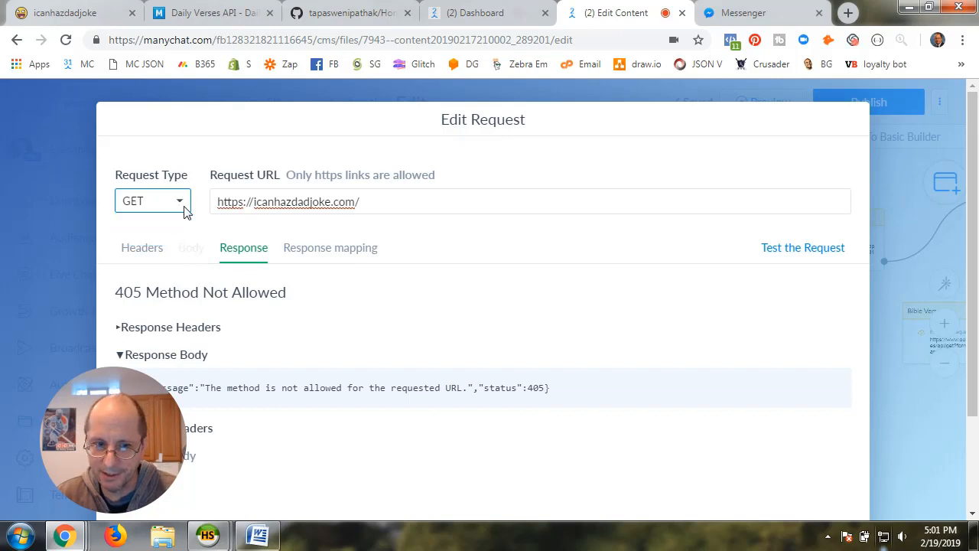
{"action": "left_click", "coordinate": [387, 201]}
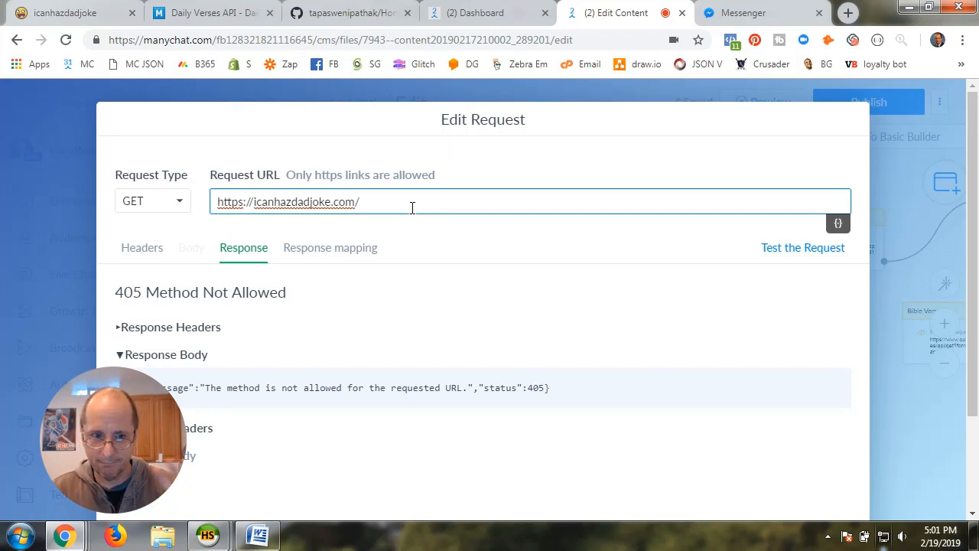
{"action": "left_click", "coordinate": [179, 203]}
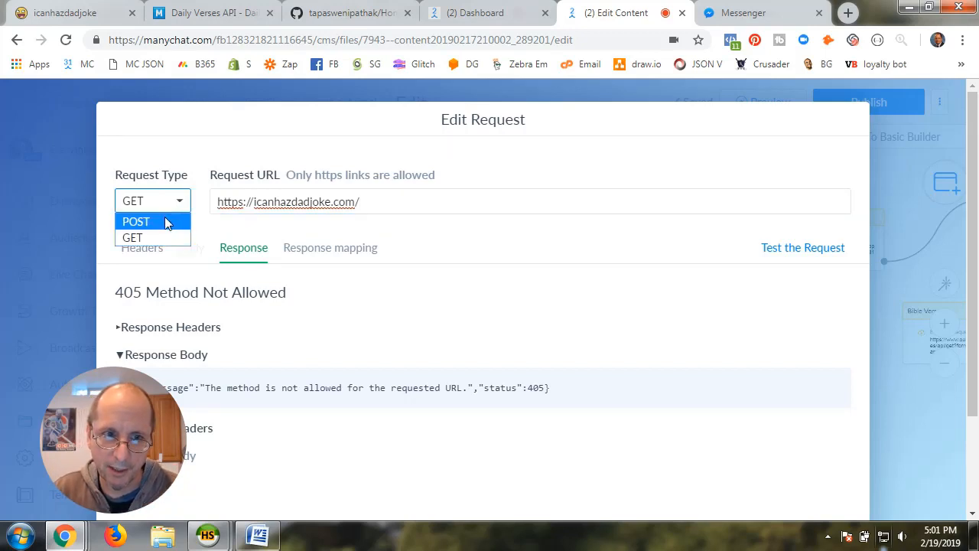
{"action": "left_click", "coordinate": [135, 221]}
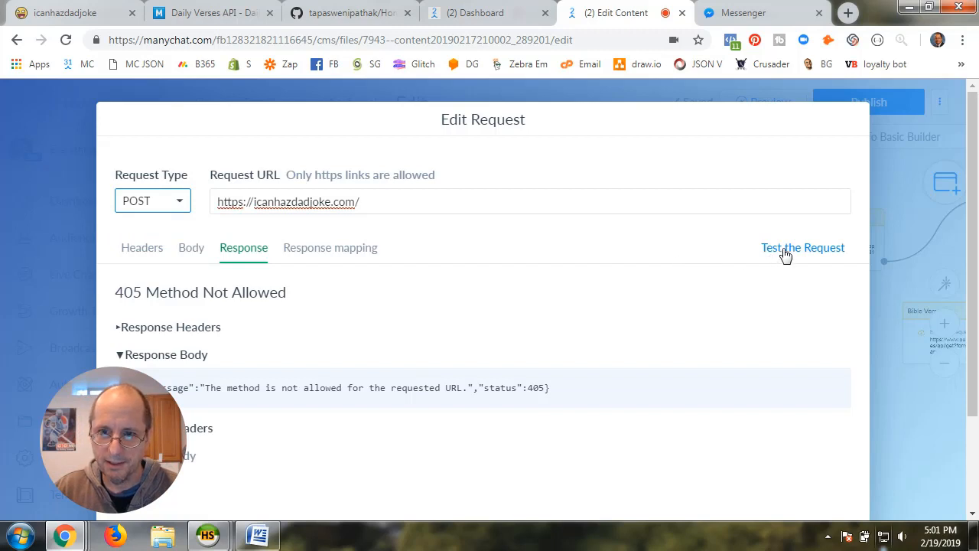
- Set the request type to GET and test the request to fetch a random joke
{"action": "left_click", "coordinate": [184, 208]}
{"action": "left_click", "coordinate": [153, 234]}
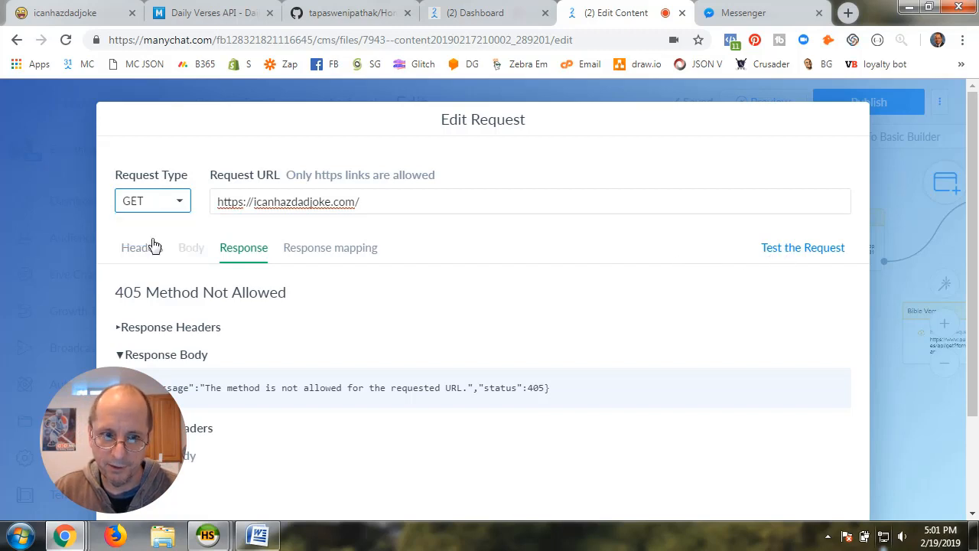
{"action": "left_click", "coordinate": [765, 253]}
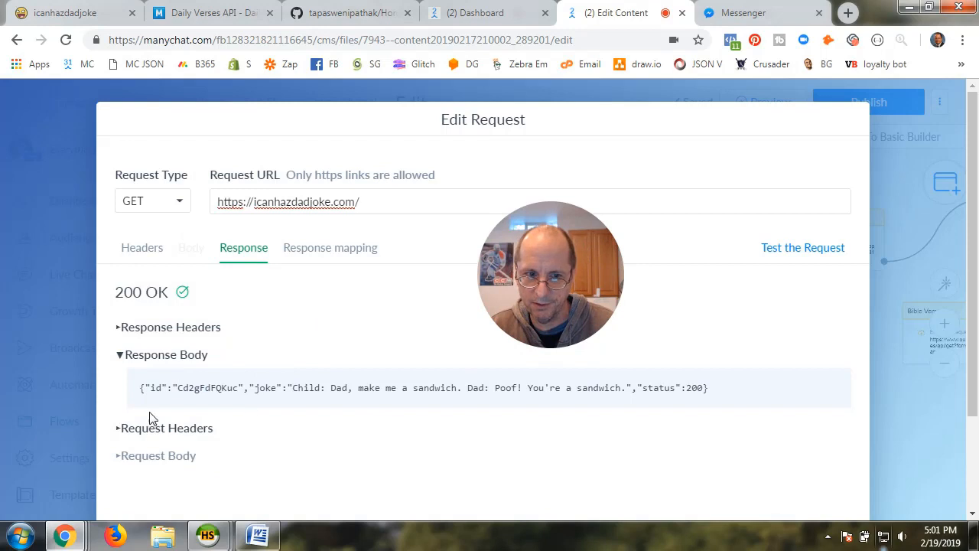
- Review the request's headers and copy the text/plain value from the documentation's accepted Accept headers
{"action": "left_click", "coordinate": [139, 247]}
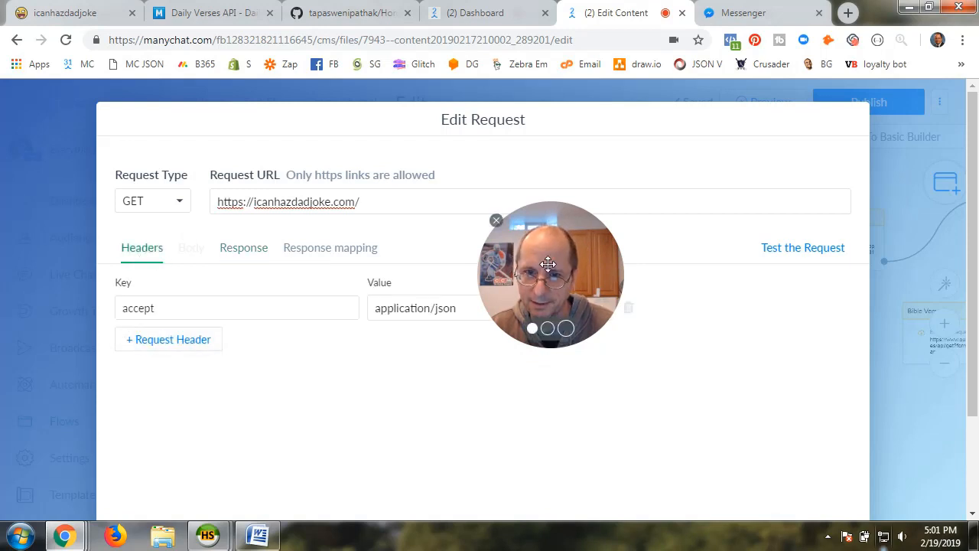
{"action": "left_click", "coordinate": [83, 14]}
{"action": "scroll", "coordinate": [407, 294], "scroll_direction": "up", "scroll_amount": 3}
{"action": "scroll", "coordinate": [407, 294], "scroll_direction": "up", "scroll_amount": 2}
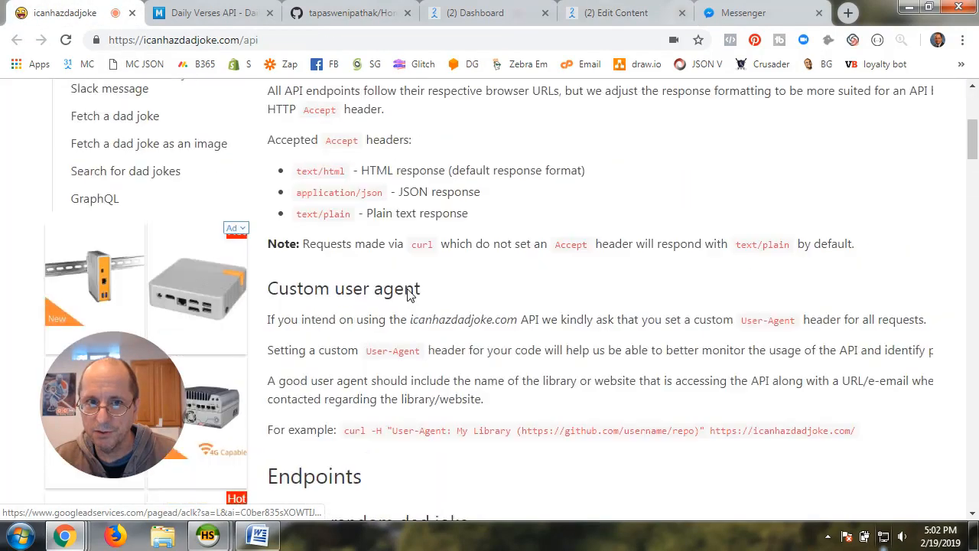
{"action": "left_click_drag", "start_coordinate": [350, 274], "coordinate": [299, 277]}
{"action": "key", "text": "ctrl+c"}
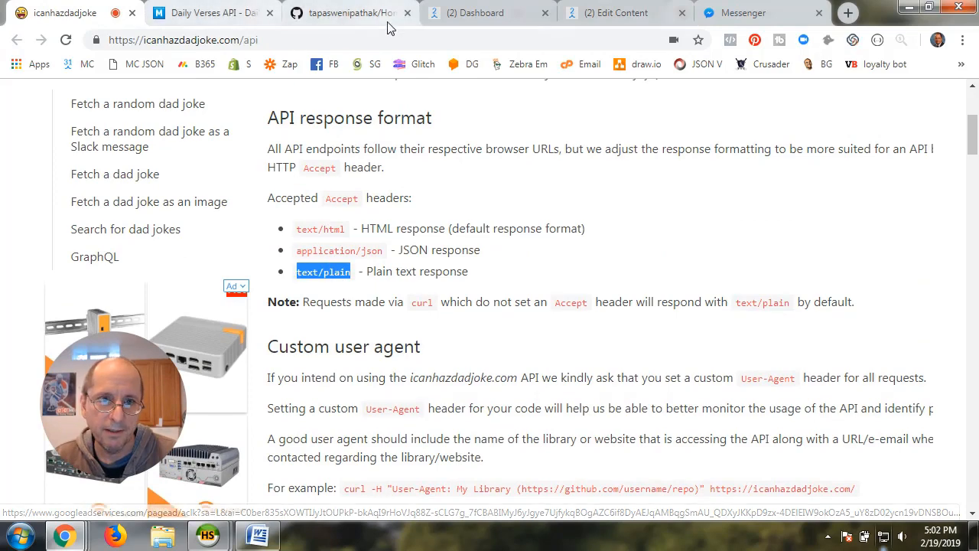
- Set the accept header's value to text/plain in the ManyChat request and test the request
{"action": "left_click", "coordinate": [605, 13]}
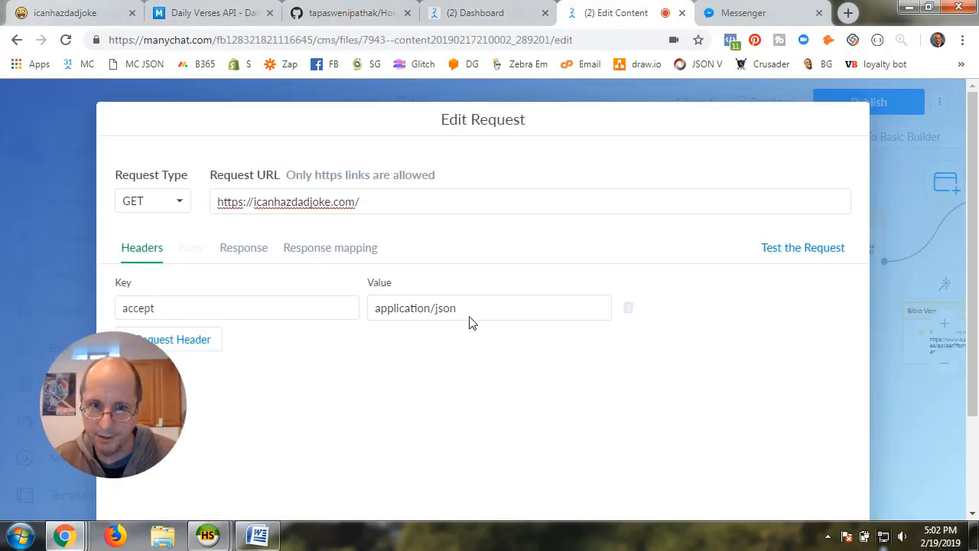
{"action": "left_click", "coordinate": [494, 306]}
{"action": "left_click_drag", "start_coordinate": [494, 306], "coordinate": [308, 312]}
{"action": "key", "text": "ctrl+v"}
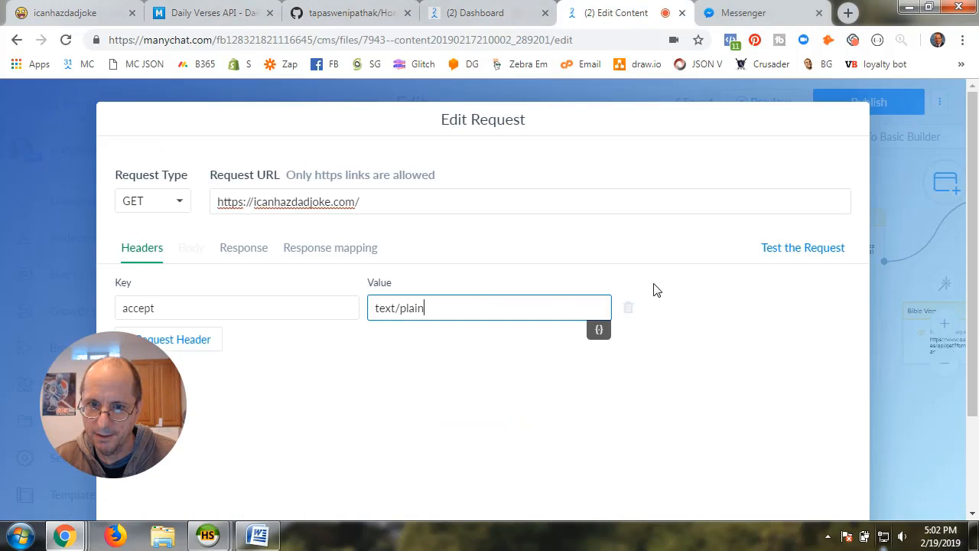
{"action": "left_click", "coordinate": [798, 248]}
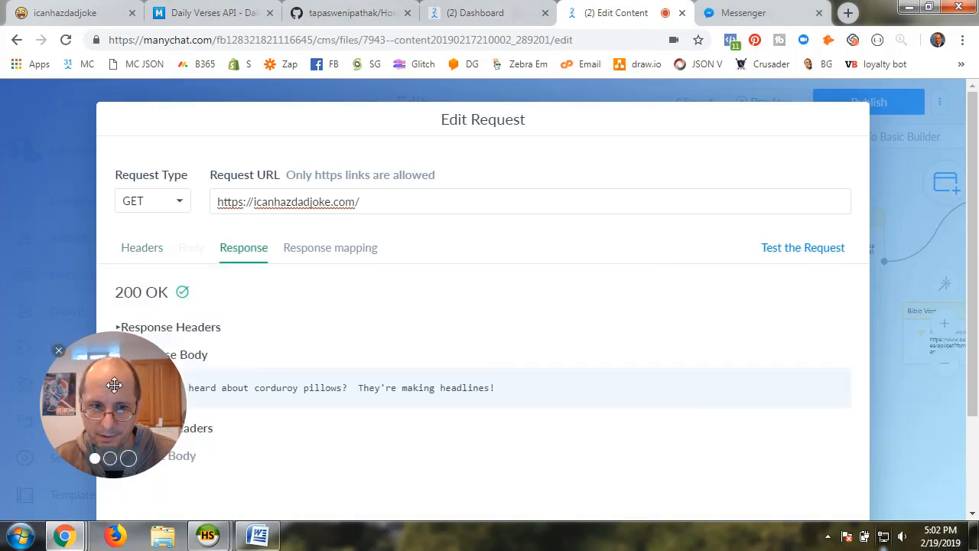
{"action": "left_click_drag", "start_coordinate": [114, 384], "coordinate": [600, 280]}
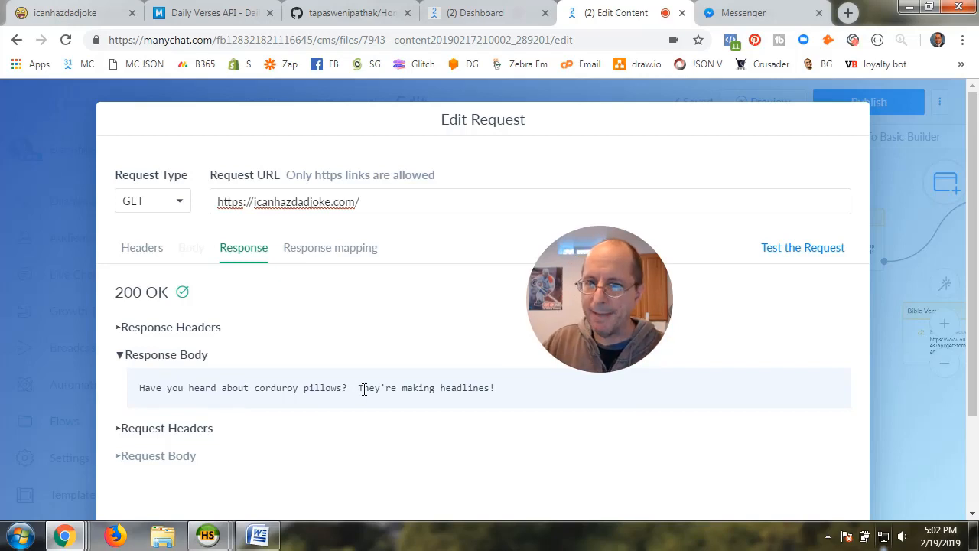
- Compare the response mapping's $.joke JSONPath with the plain-text response body
{"action": "left_click", "coordinate": [329, 250]}
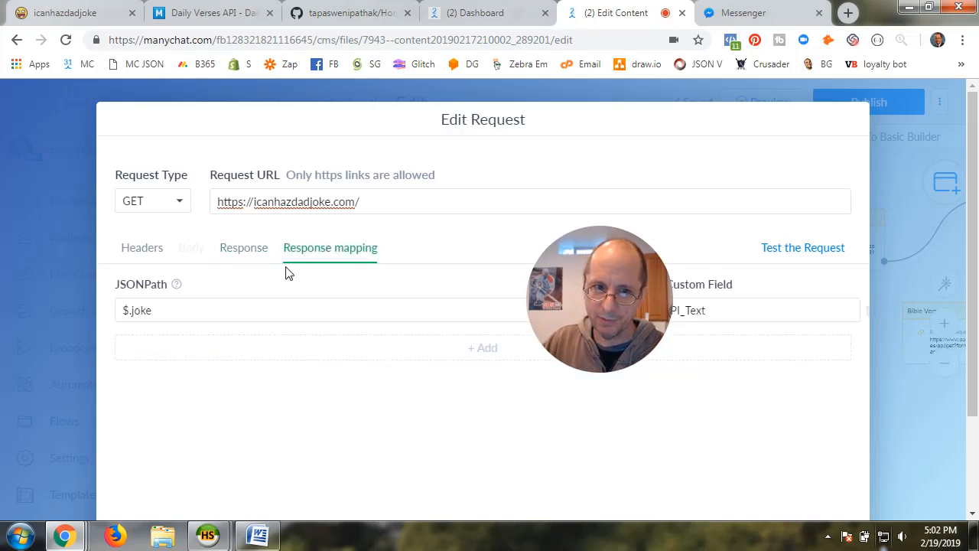
{"action": "left_click", "coordinate": [246, 254]}
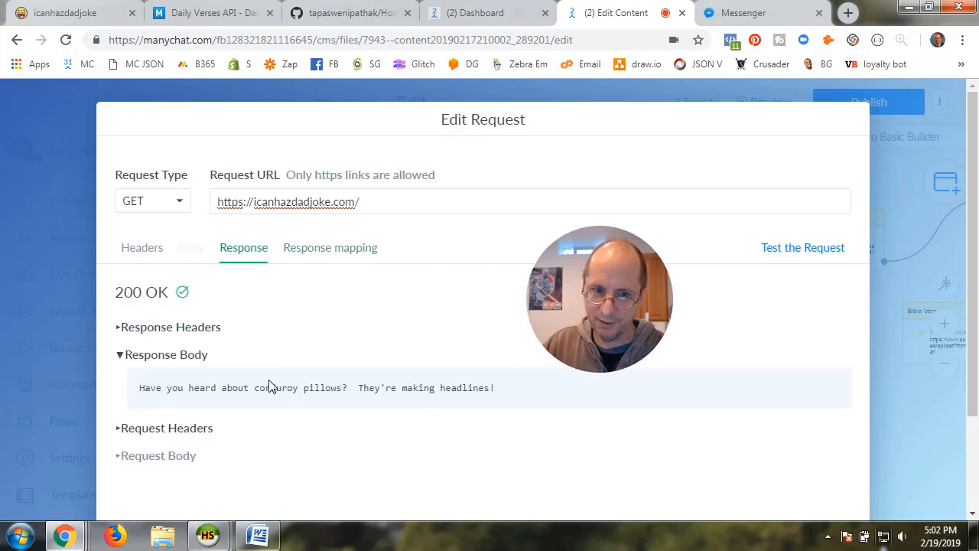
{"action": "left_click_drag", "start_coordinate": [618, 313], "coordinate": [650, 371]}
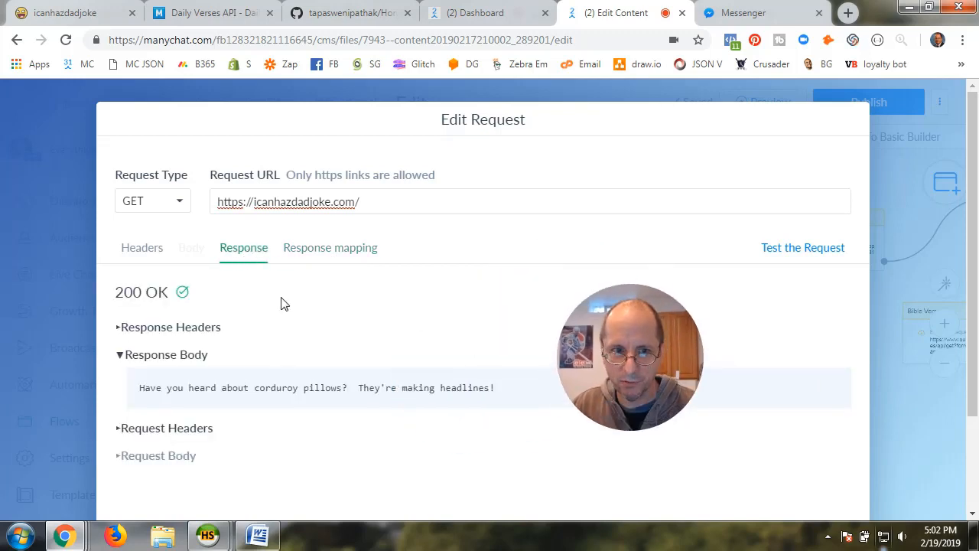
- Set the accept header's value to application/json, copied from the API documentation's accepted headers, and test the request
{"action": "left_click", "coordinate": [147, 252]}
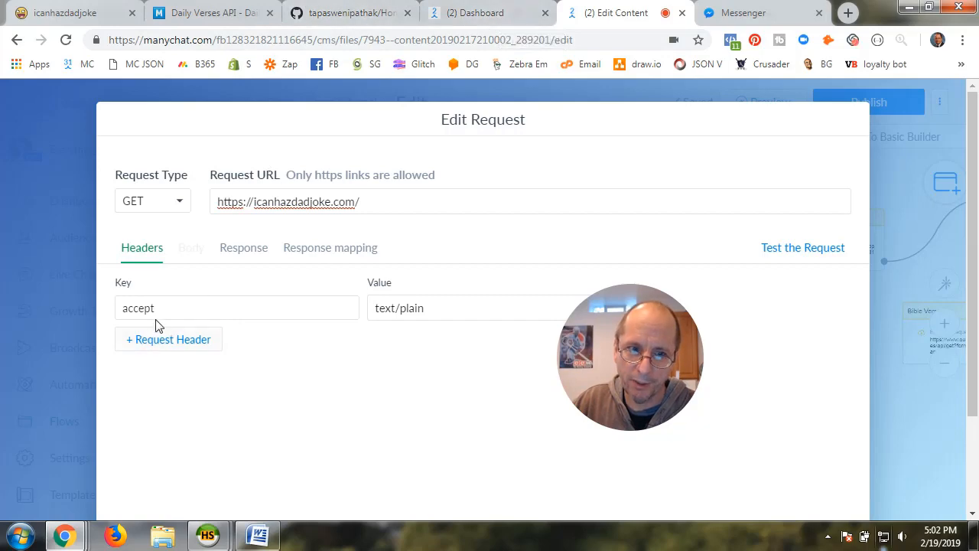
{"action": "left_click", "coordinate": [86, 17]}
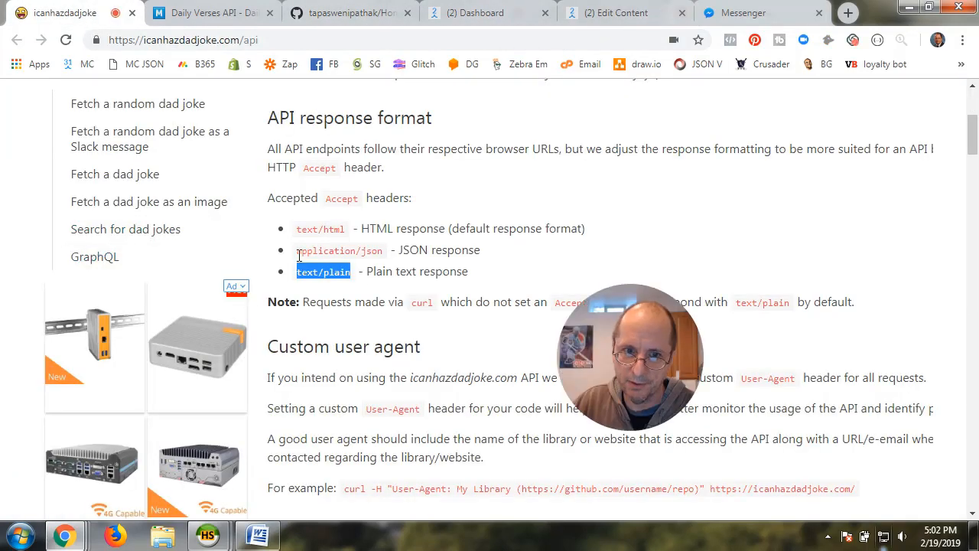
{"action": "left_click_drag", "start_coordinate": [297, 250], "coordinate": [381, 252]}
{"action": "key", "text": "ctrl+c"}
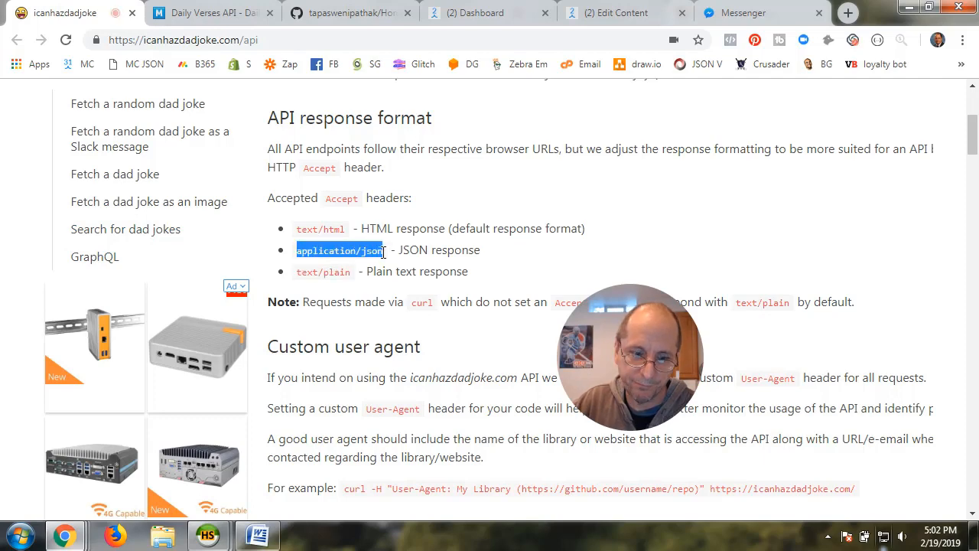
{"action": "left_click", "coordinate": [581, 13]}
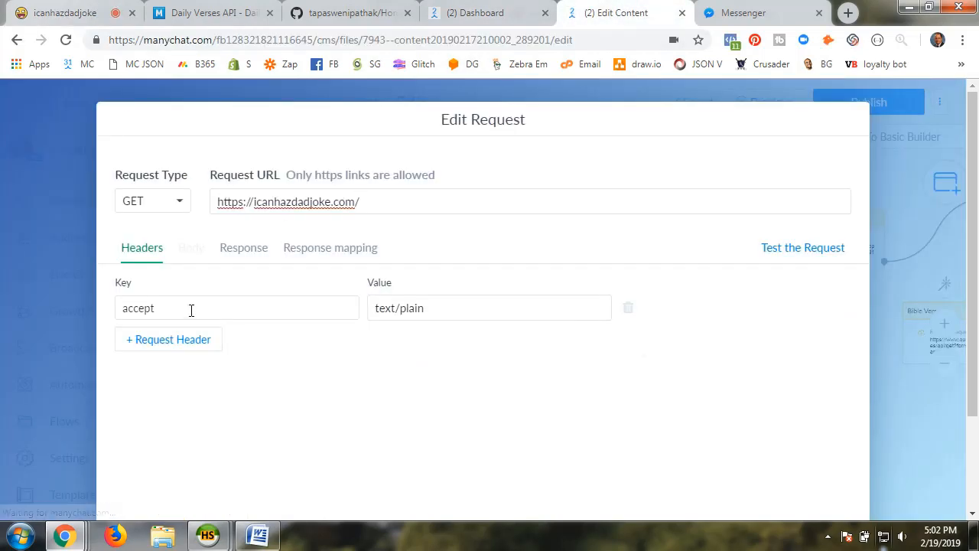
{"action": "left_click_drag", "start_coordinate": [442, 314], "coordinate": [350, 308]}
{"action": "key", "text": "ctrl+v"}
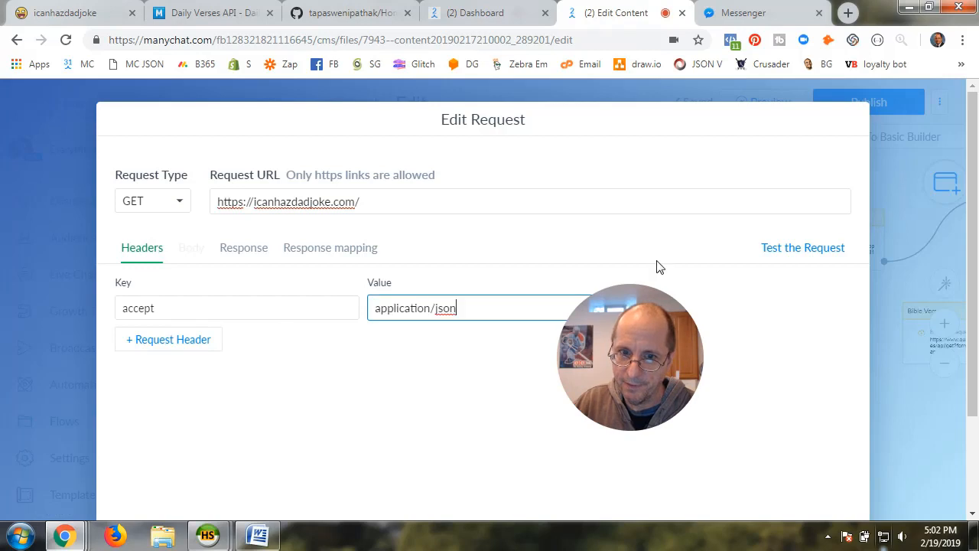
{"action": "left_click", "coordinate": [798, 257]}
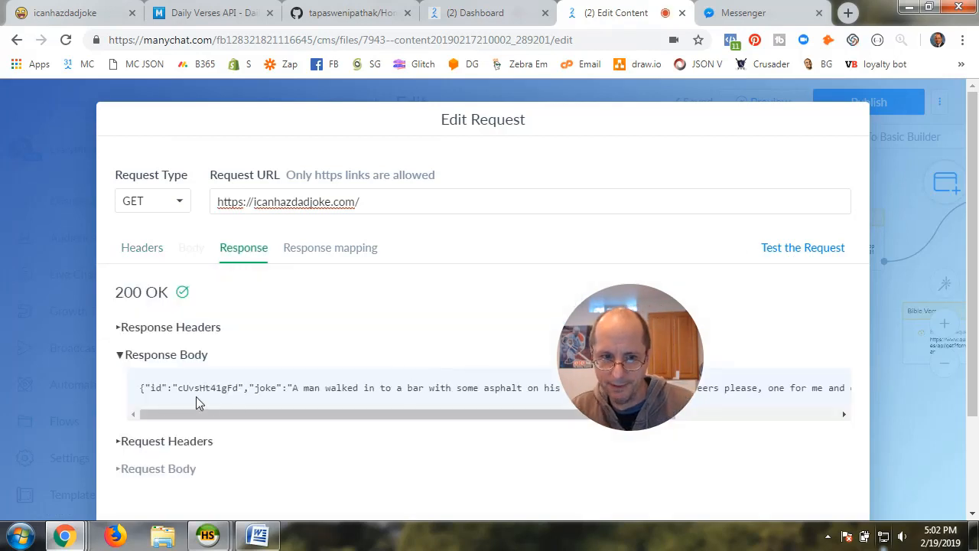
- Examine the full JSON response body, highlighting the id key and its value, the joke key, the colon and the joke text
{"action": "left_click_drag", "start_coordinate": [612, 346], "coordinate": [705, 379]}
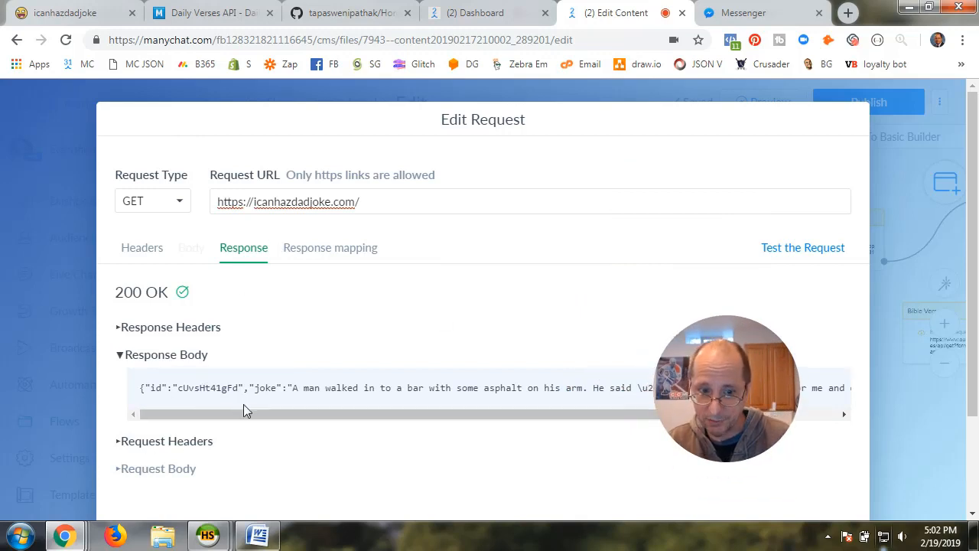
{"action": "left_click_drag", "start_coordinate": [697, 381], "coordinate": [690, 244]}
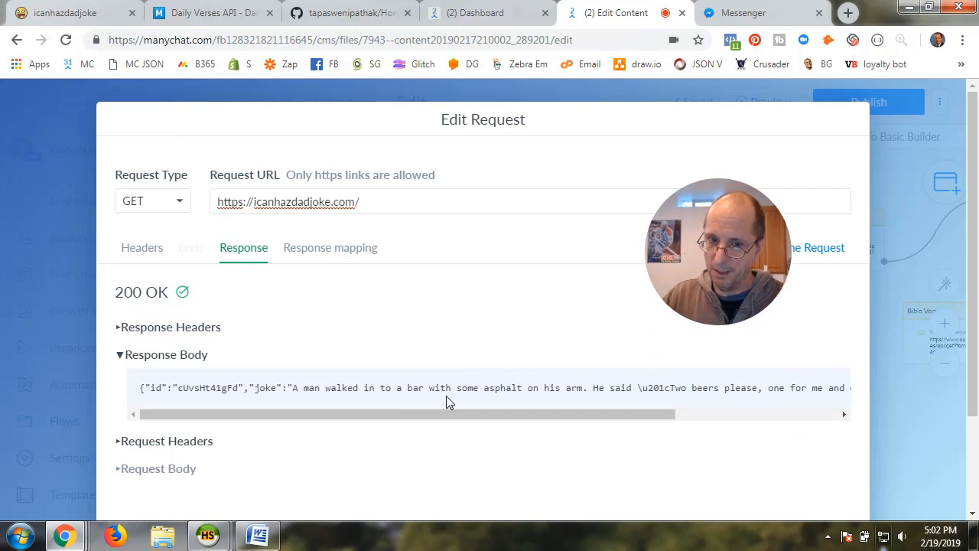
{"action": "left_click_drag", "start_coordinate": [479, 418], "coordinate": [678, 426]}
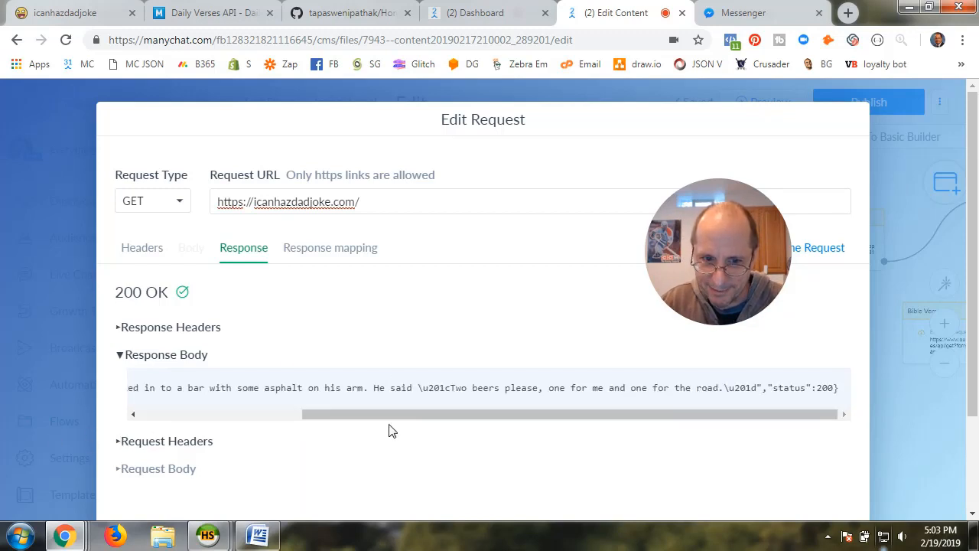
{"action": "left_click_drag", "start_coordinate": [391, 417], "coordinate": [274, 383]}
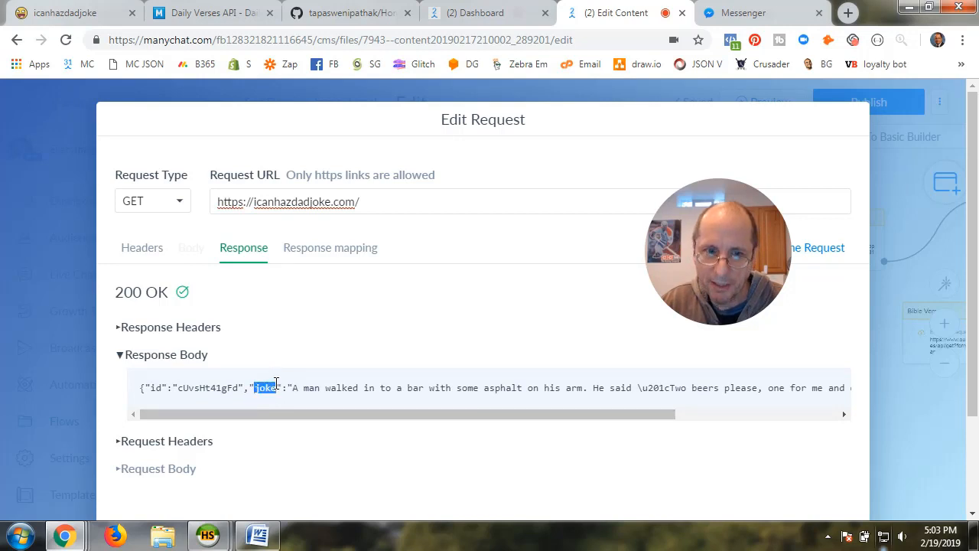
{"action": "left_click", "coordinate": [144, 390]}
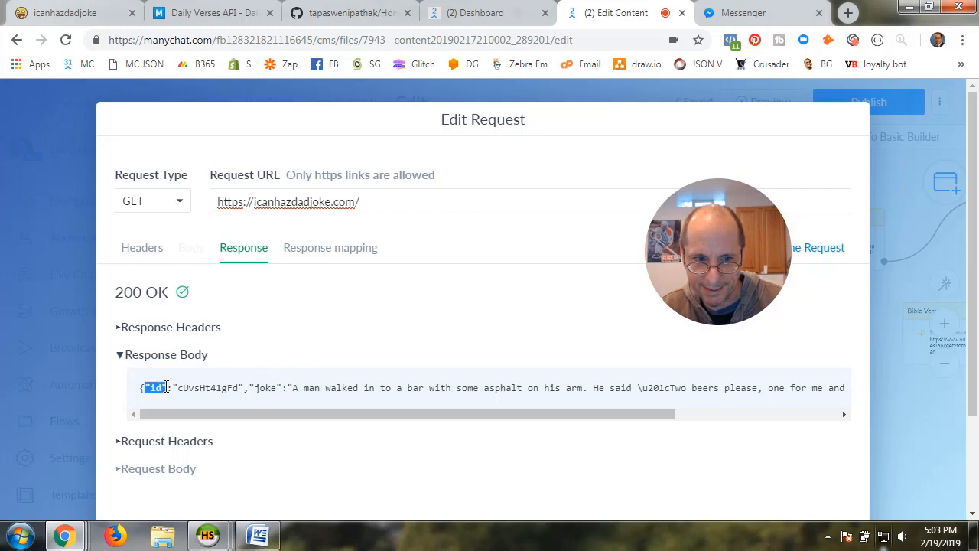
{"action": "left_click_drag", "start_coordinate": [173, 390], "coordinate": [239, 399]}
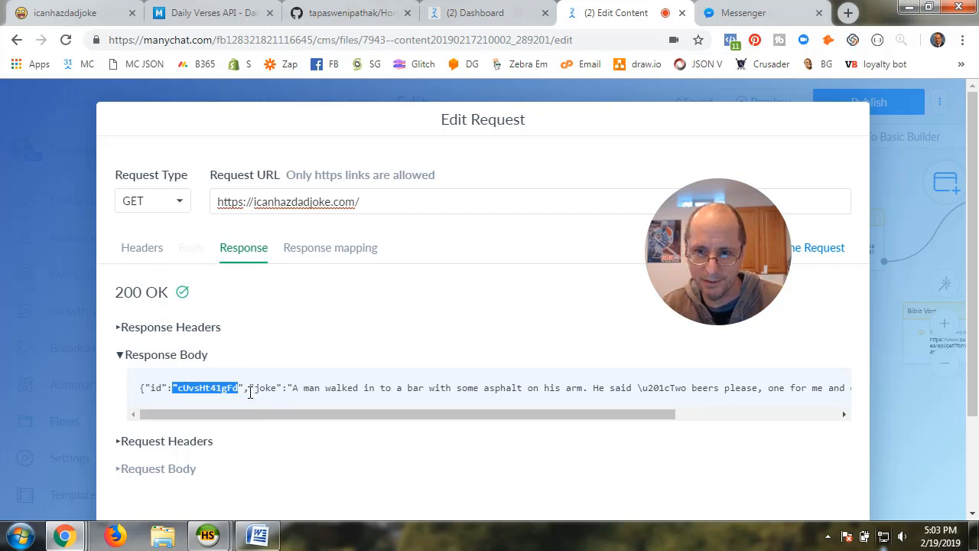
{"action": "left_click", "coordinate": [273, 385]}
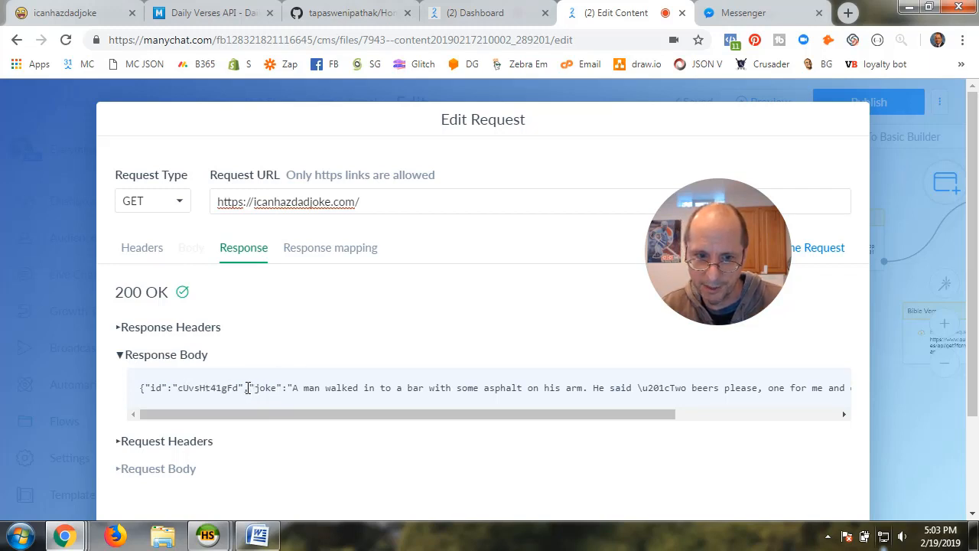
{"action": "left_click_drag", "start_coordinate": [248, 388], "coordinate": [279, 389]}
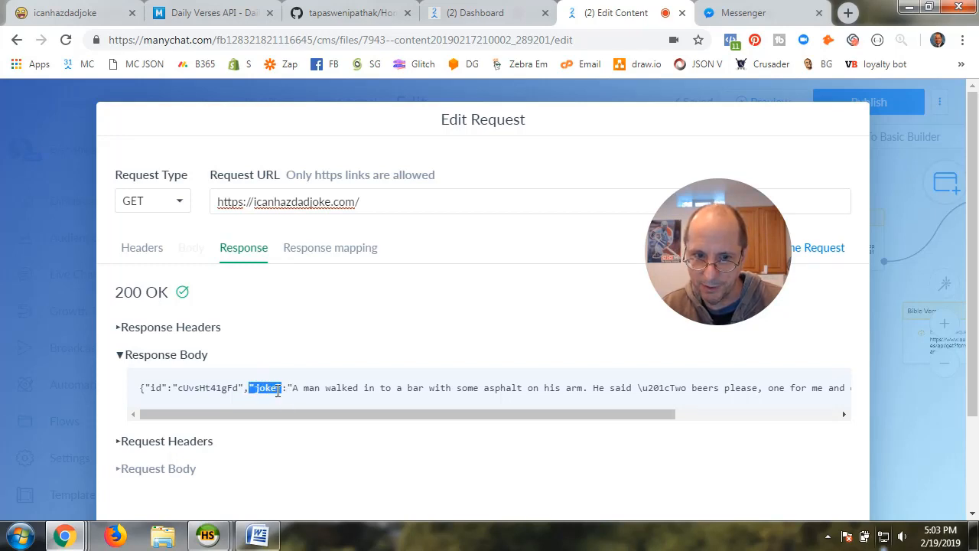
{"action": "left_click", "coordinate": [286, 392]}
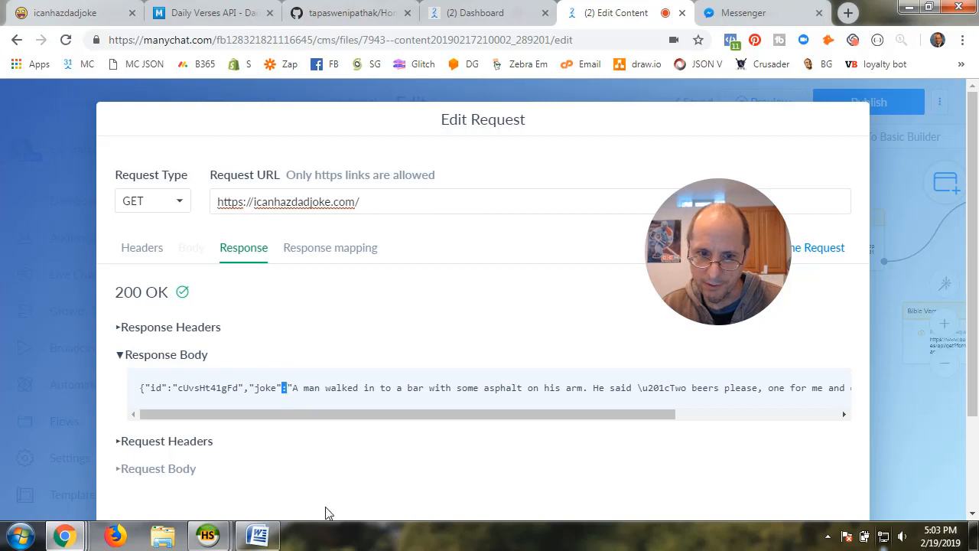
{"action": "left_click_drag", "start_coordinate": [289, 390], "coordinate": [780, 413]}
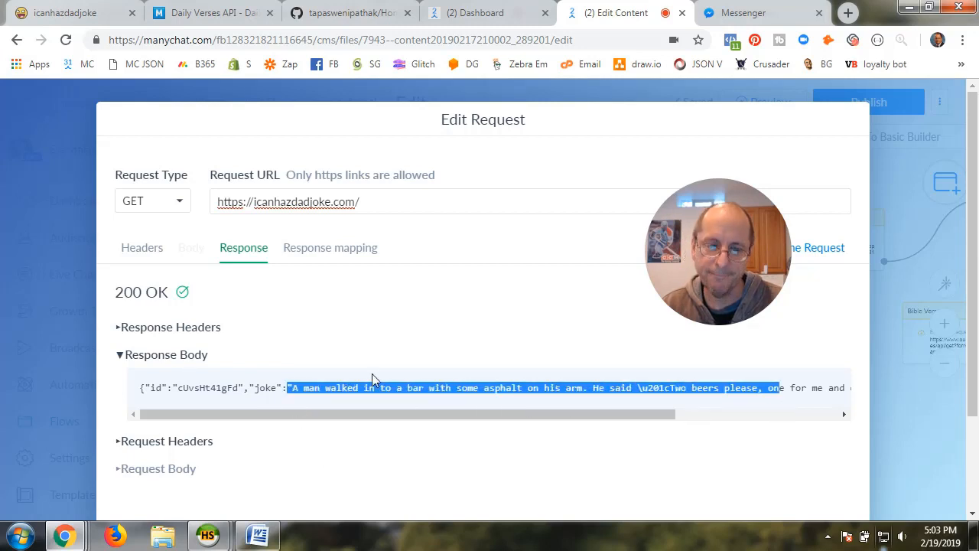
- Open the JSONPath reference article from the response mapping, skim its section on JSONPath expressions, and close it
{"action": "left_click", "coordinate": [321, 249]}
{"action": "left_click_drag", "start_coordinate": [719, 260], "coordinate": [696, 427]}
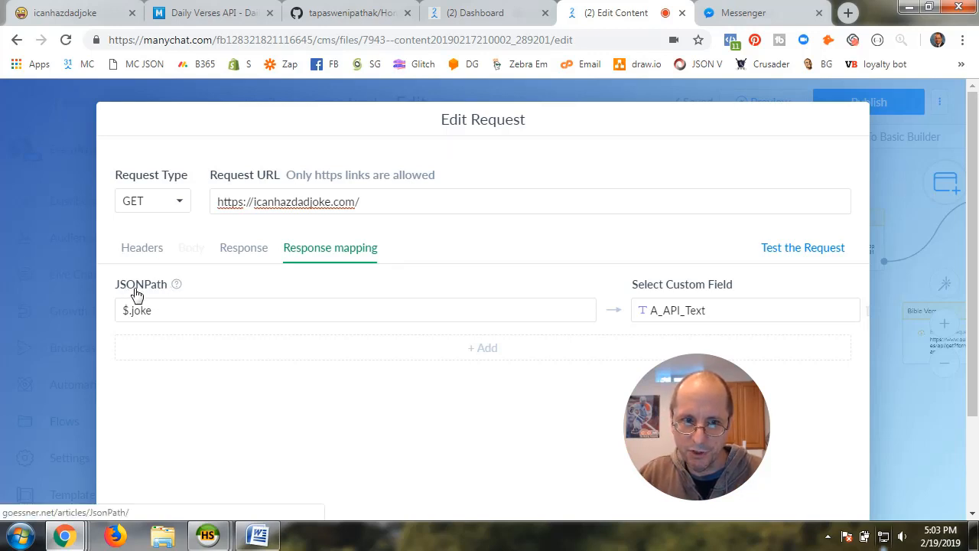
{"action": "left_click", "coordinate": [176, 285]}
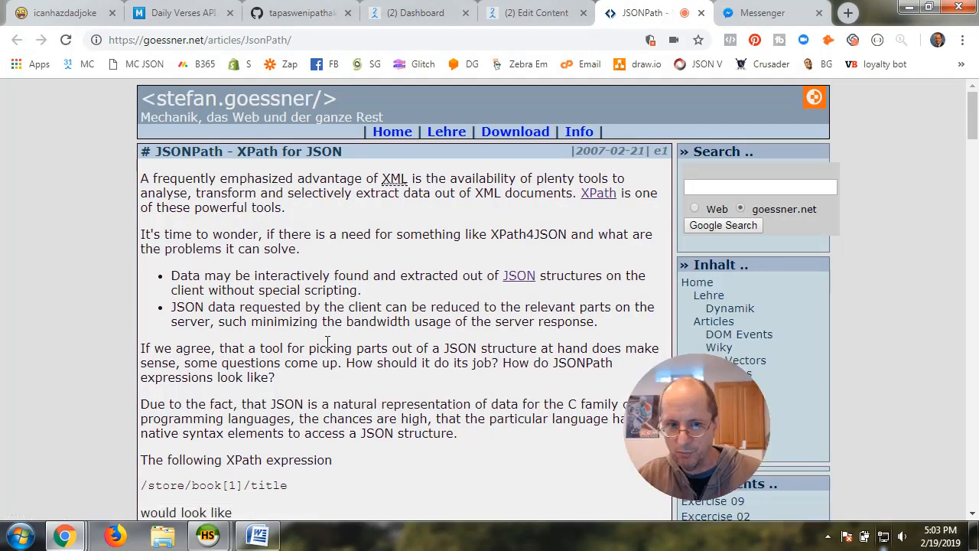
{"action": "scroll", "coordinate": [327, 342], "scroll_direction": "down", "scroll_amount": 3}
{"action": "scroll", "coordinate": [327, 342], "scroll_direction": "down", "scroll_amount": 5}
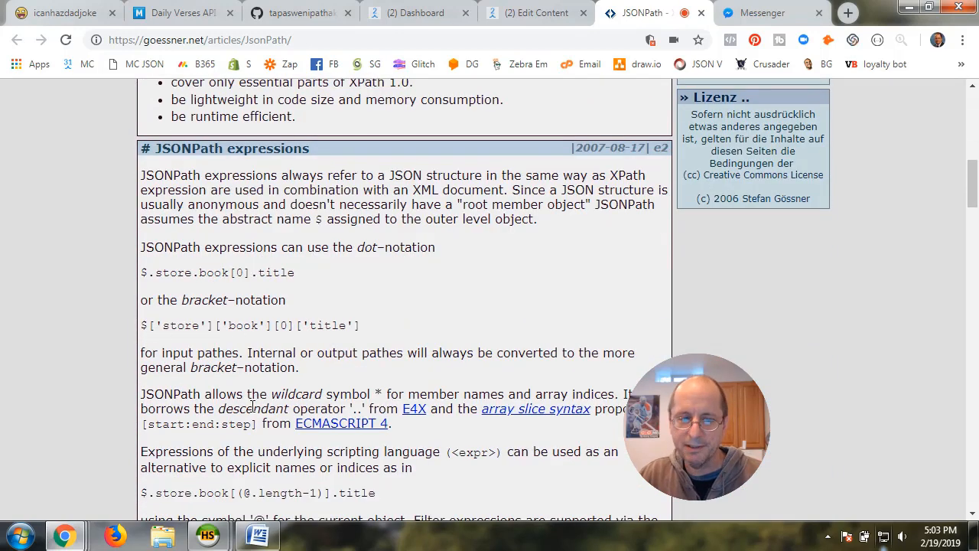
{"action": "scroll", "coordinate": [253, 407], "scroll_direction": "up", "scroll_amount": 7}
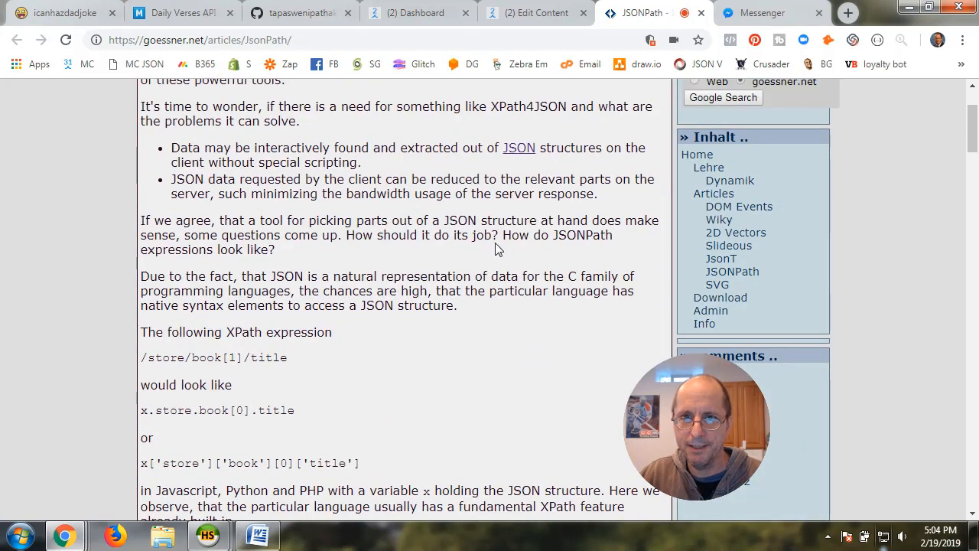
{"action": "left_click", "coordinate": [701, 13]}
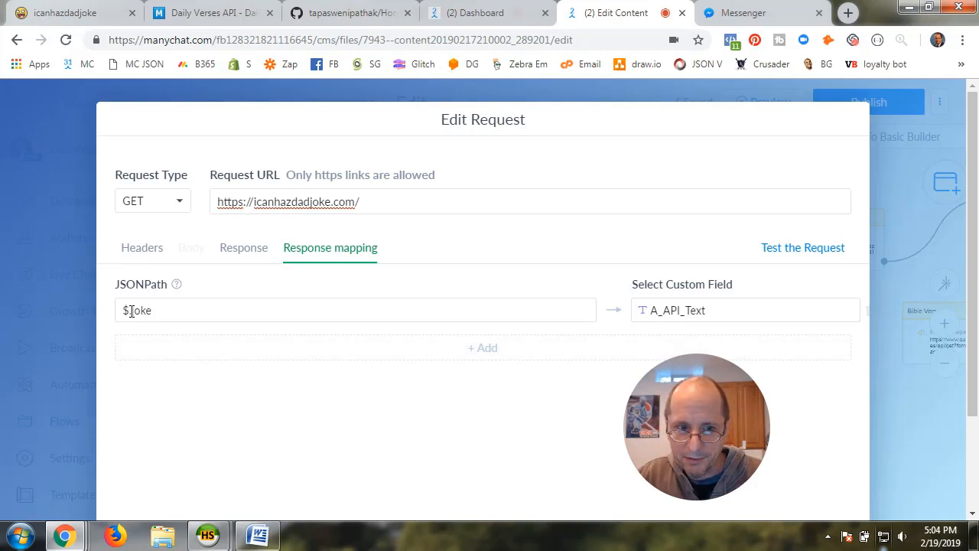
- Highlight the $ symbol in the mapping's JSONPath and compare it with the whole JSON response body
{"action": "left_click_drag", "start_coordinate": [128, 310], "coordinate": [120, 310]}
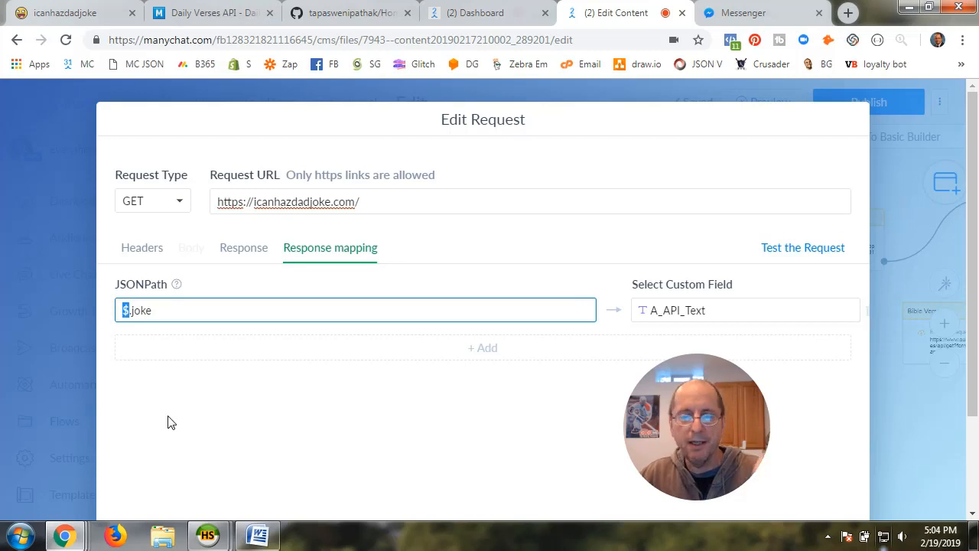
{"action": "left_click", "coordinate": [243, 250]}
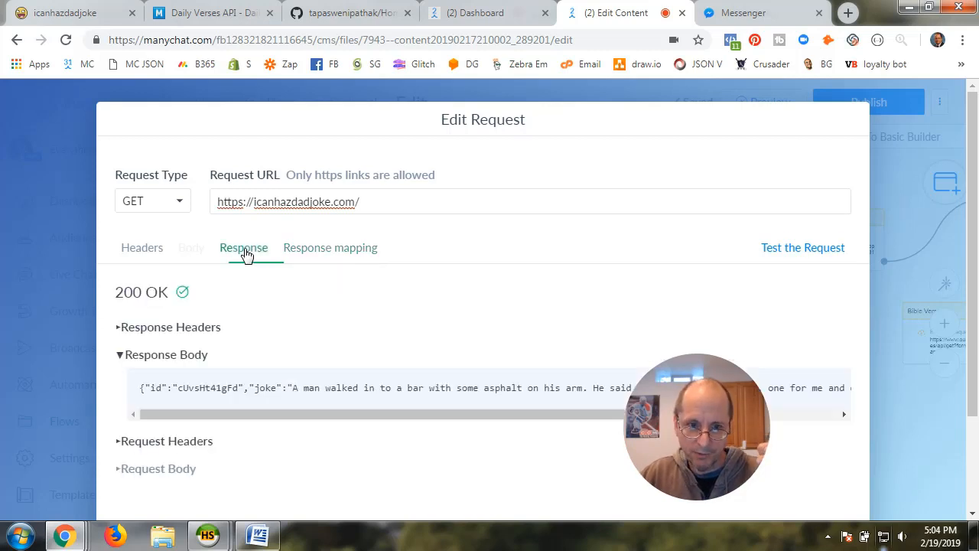
{"action": "left_click_drag", "start_coordinate": [703, 436], "coordinate": [681, 212]}
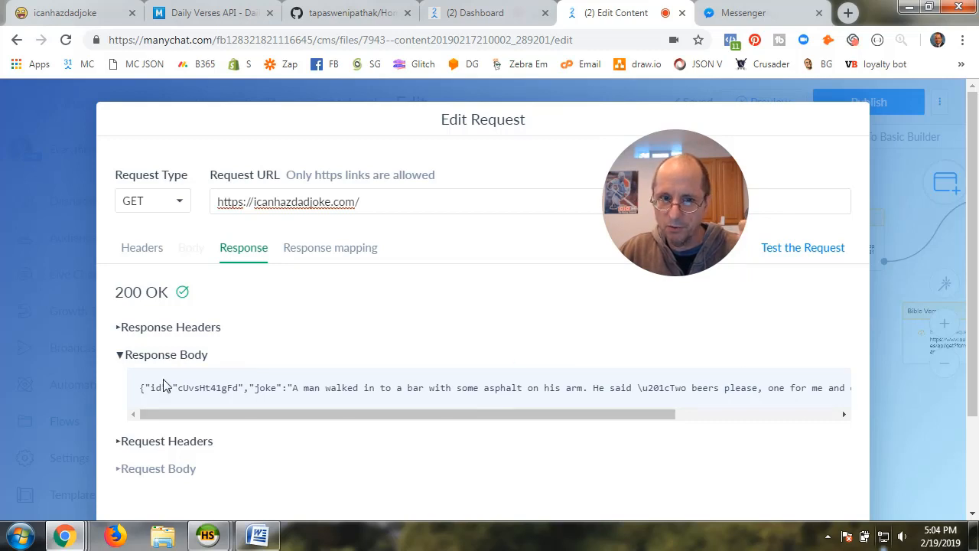
{"action": "left_click", "coordinate": [359, 253]}
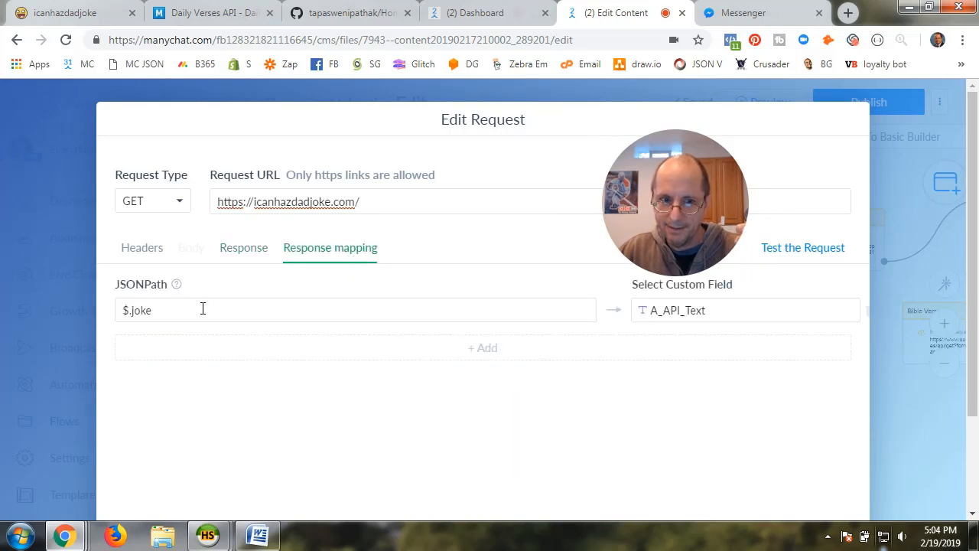
- Highlight the joke key and its text in the response body, and return to the response mapping
{"action": "left_click", "coordinate": [243, 254]}
{"action": "left_click_drag", "start_coordinate": [255, 392], "coordinate": [275, 392]}
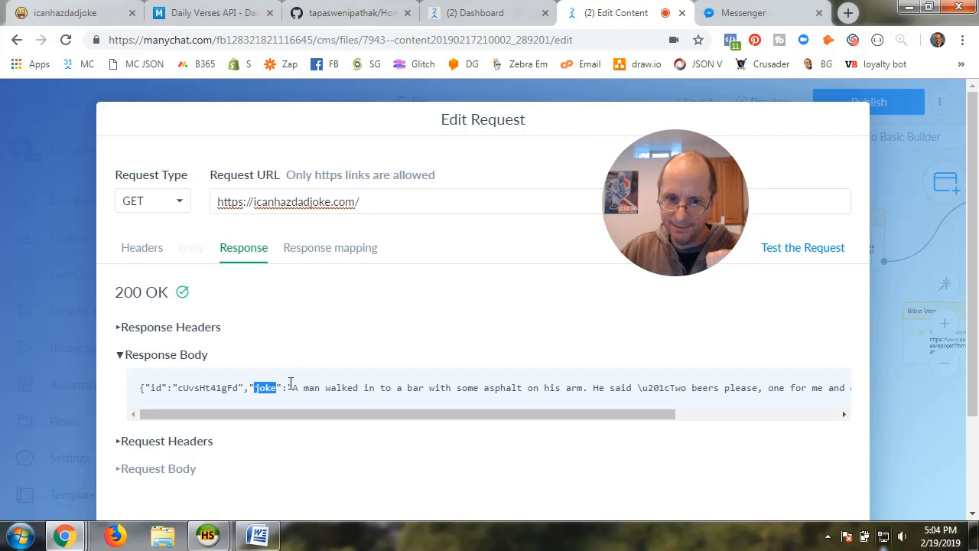
{"action": "left_click_drag", "start_coordinate": [290, 384], "coordinate": [837, 389]}
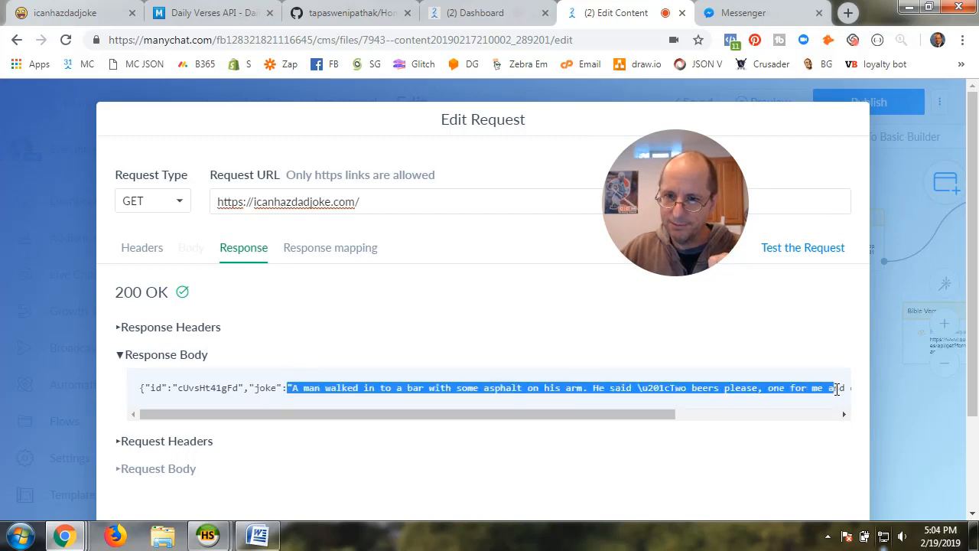
{"action": "left_click", "coordinate": [323, 249]}
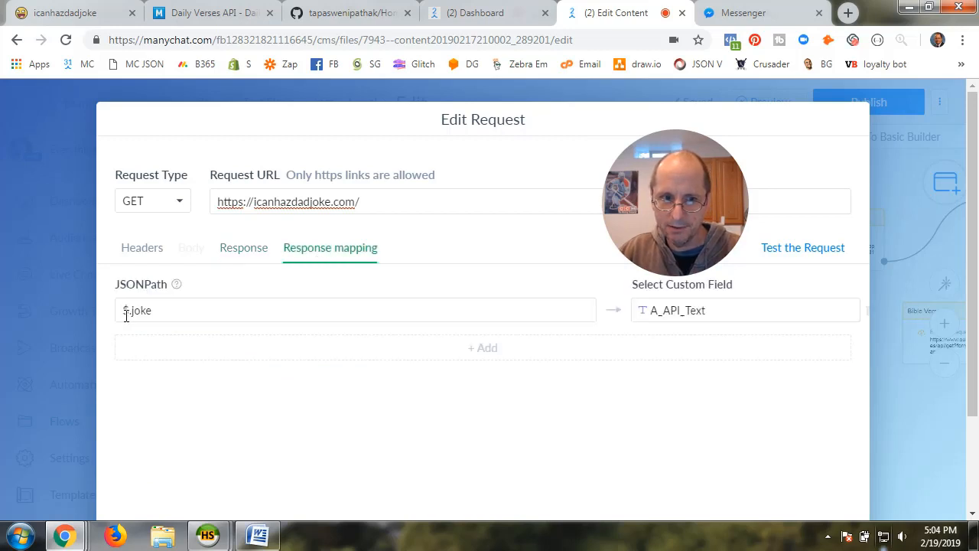
- Compare the joke key and text in the response body with the mapping's JSONPath and its A_API_Text custom field
{"action": "left_click", "coordinate": [250, 258]}
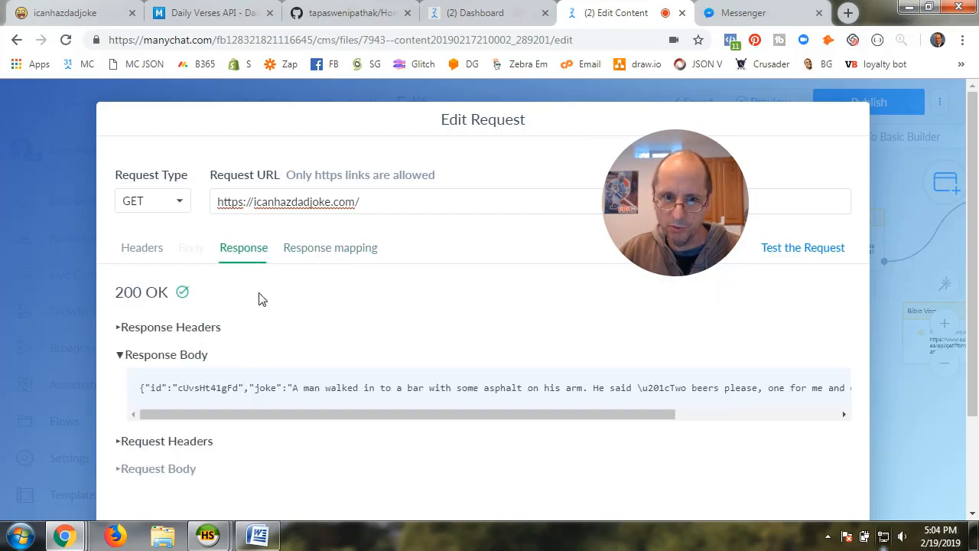
{"action": "left_click_drag", "start_coordinate": [252, 387], "coordinate": [280, 388]}
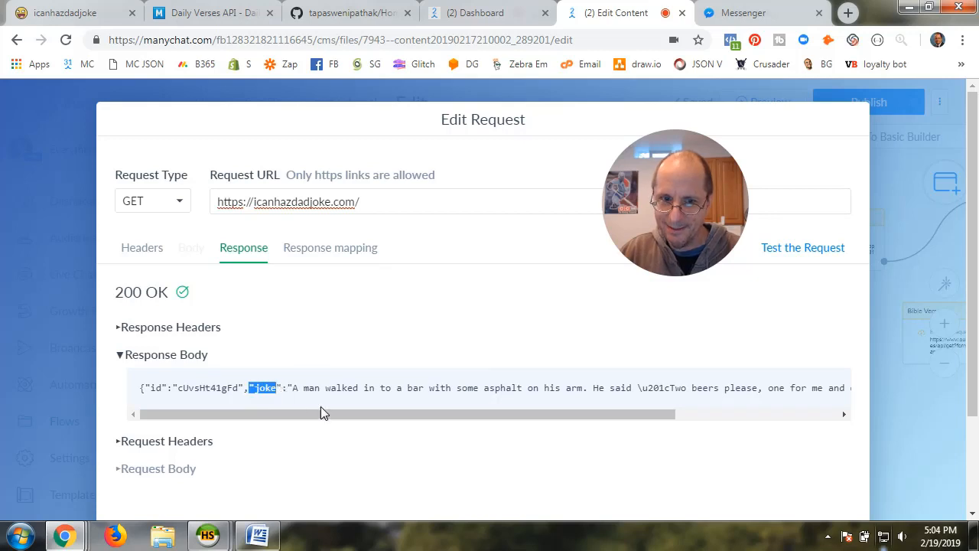
{"action": "left_click", "coordinate": [303, 391]}
{"action": "left_click_drag", "start_coordinate": [322, 389], "coordinate": [777, 401]}
{"action": "left_click", "coordinate": [327, 253]}
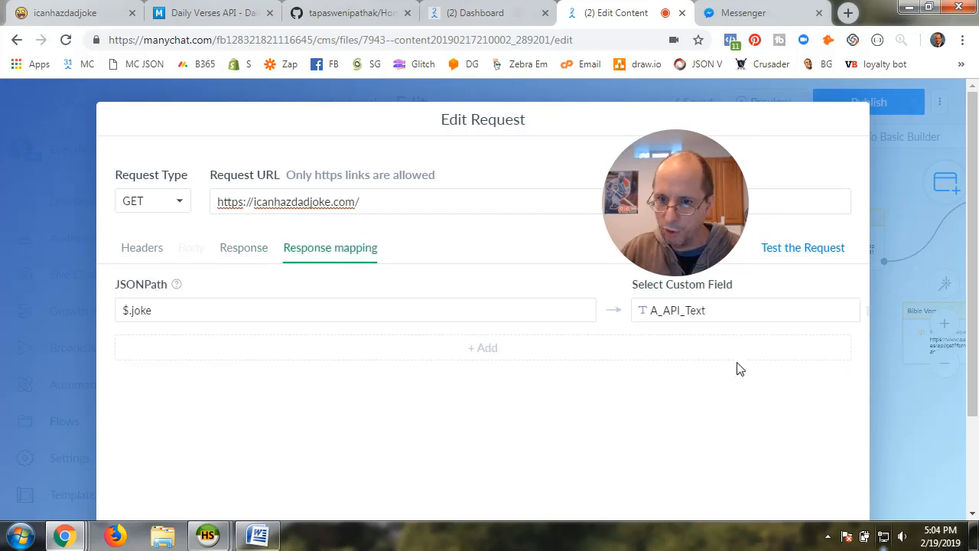
{"action": "left_click", "coordinate": [723, 318]}
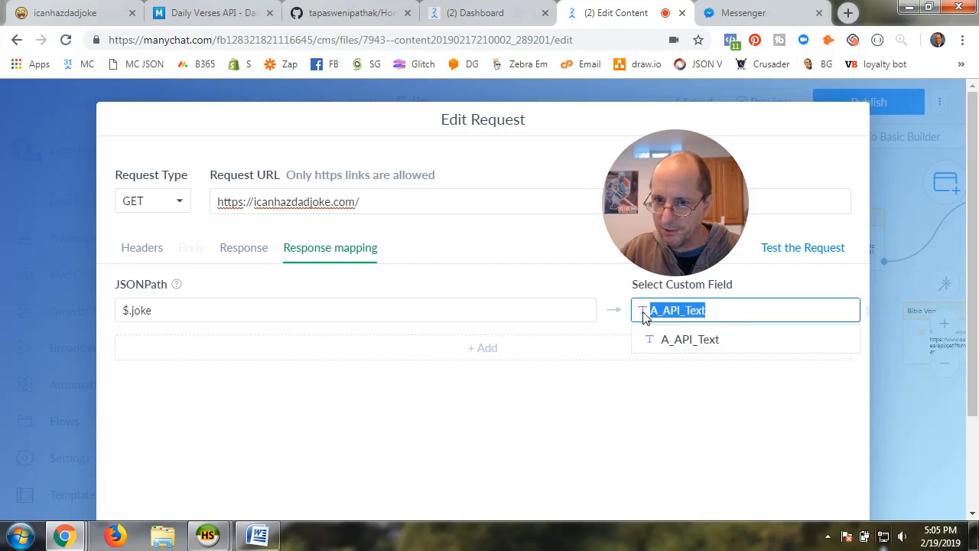
{"action": "left_click", "coordinate": [503, 461]}
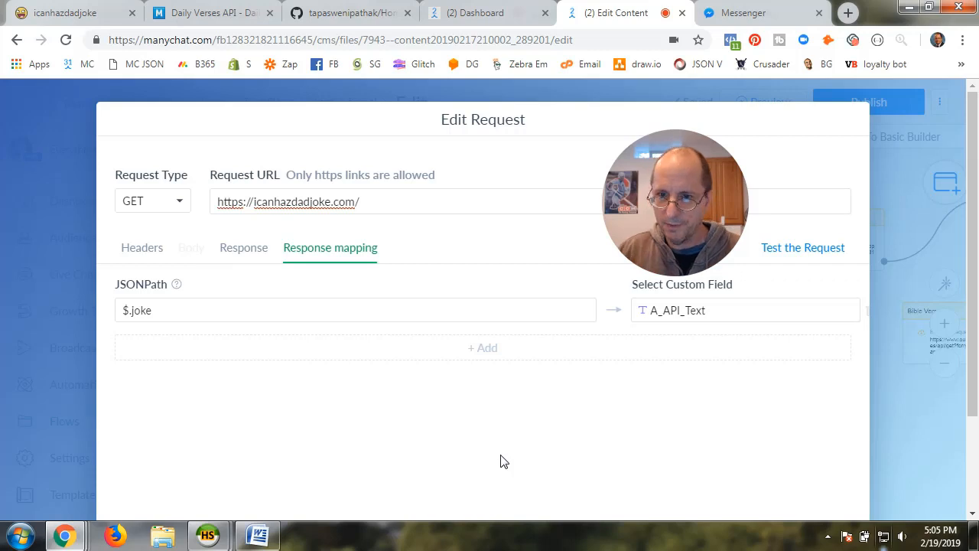
- Test the joke request again, highlight its response status, and save the request
{"action": "left_click", "coordinate": [811, 251]}
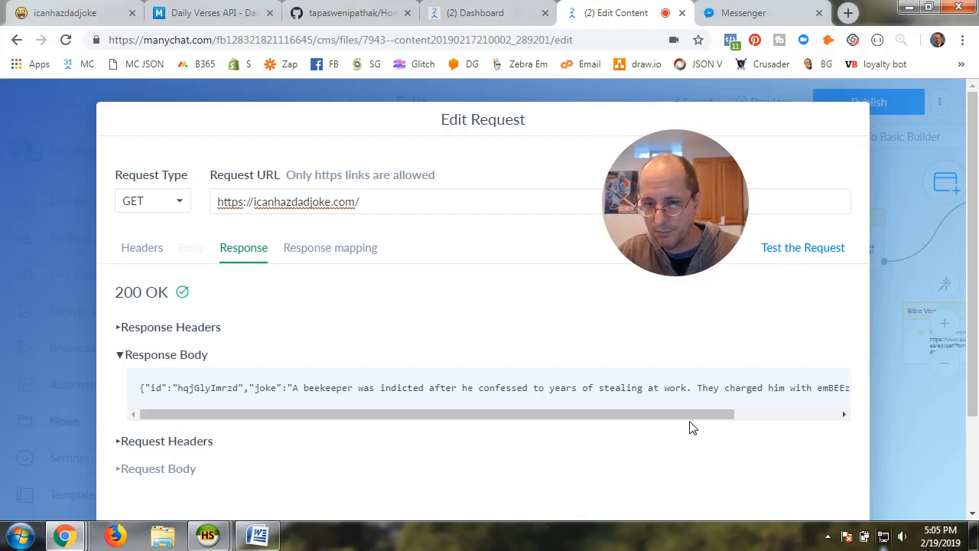
{"action": "scroll", "coordinate": [542, 421], "scroll_direction": "down", "scroll_amount": 2}
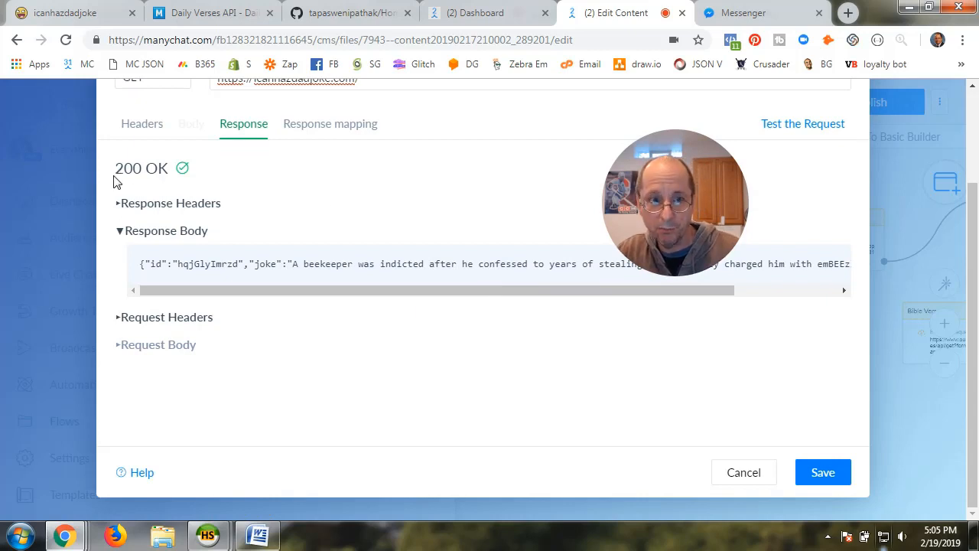
{"action": "left_click_drag", "start_coordinate": [116, 169], "coordinate": [170, 167]}
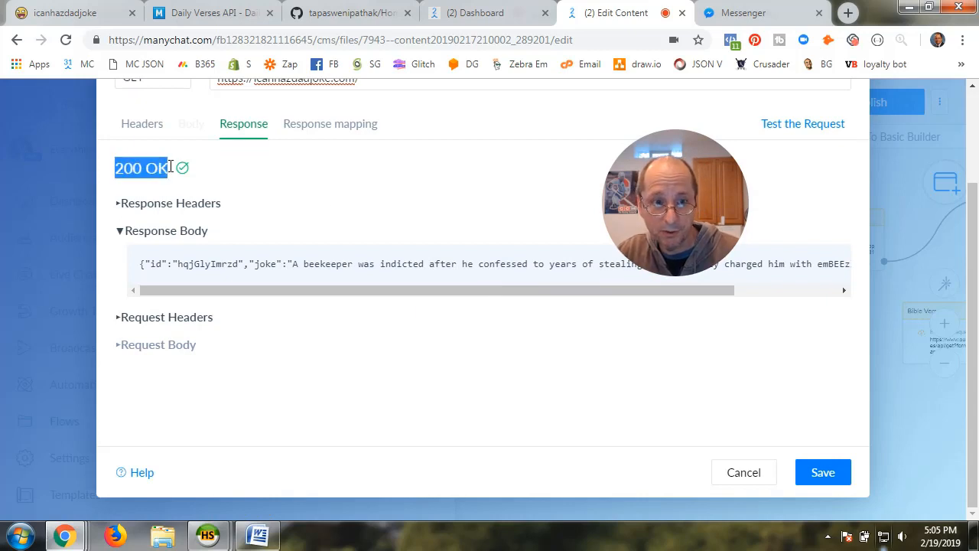
{"action": "left_click", "coordinate": [216, 171]}
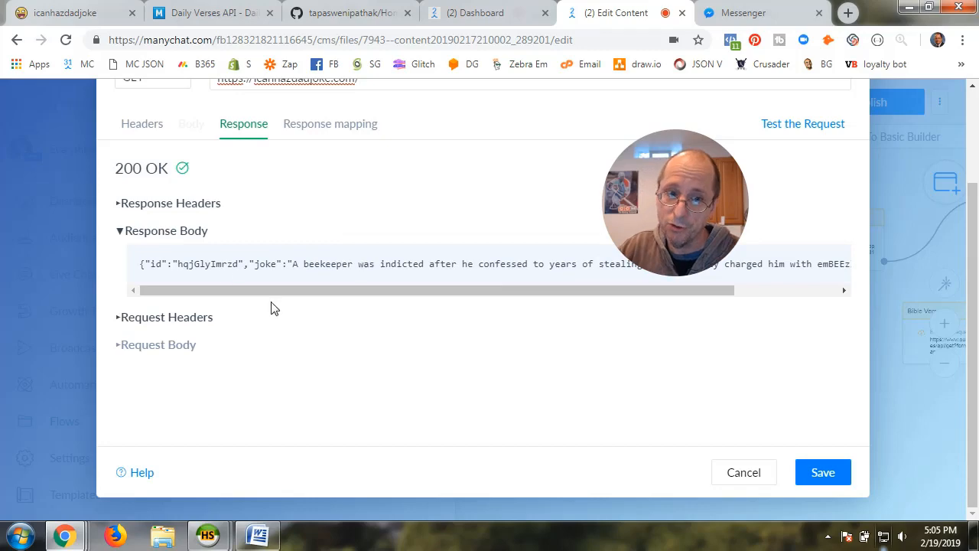
{"action": "left_click", "coordinate": [830, 479]}
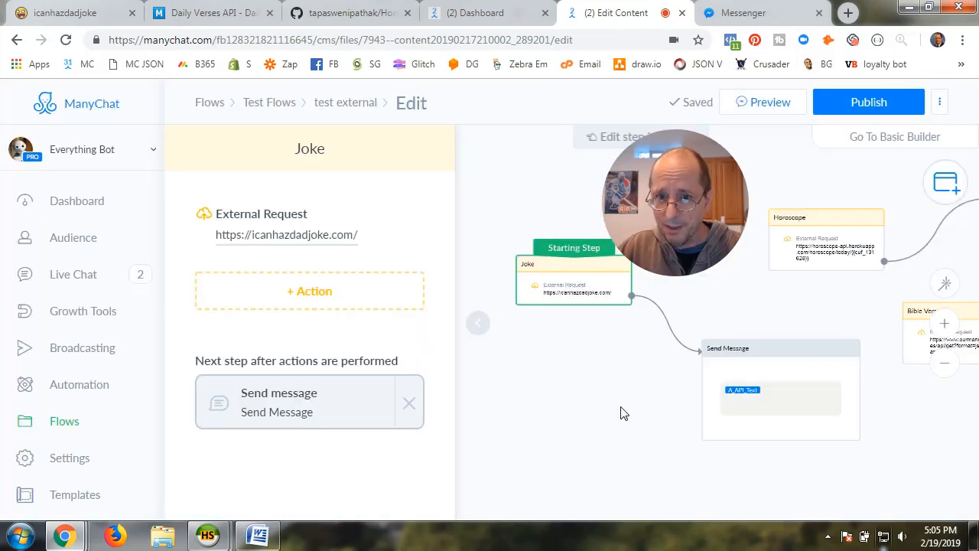
- Open the flow's Send Message step and inspect the A_API_Text field in its text block
{"action": "left_click", "coordinate": [480, 329]}
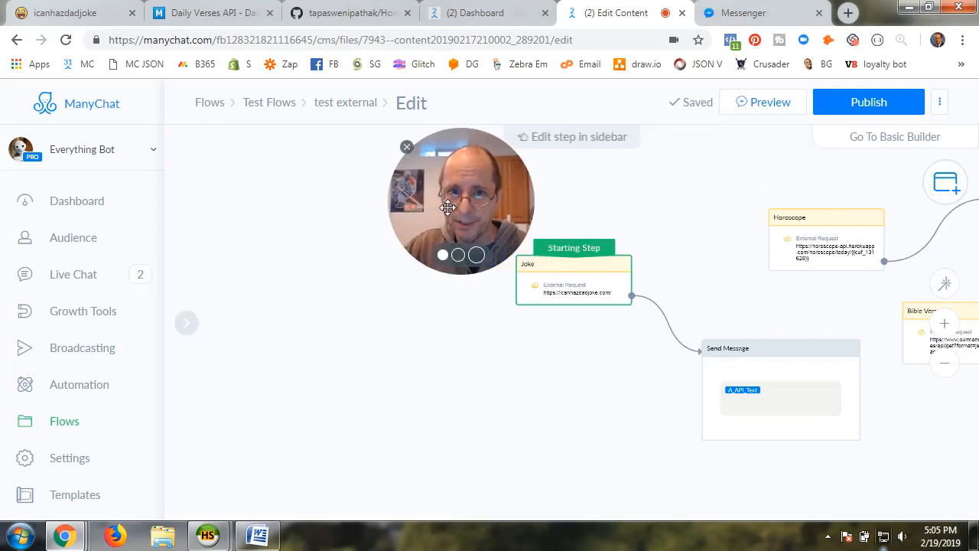
{"action": "left_click", "coordinate": [817, 380]}
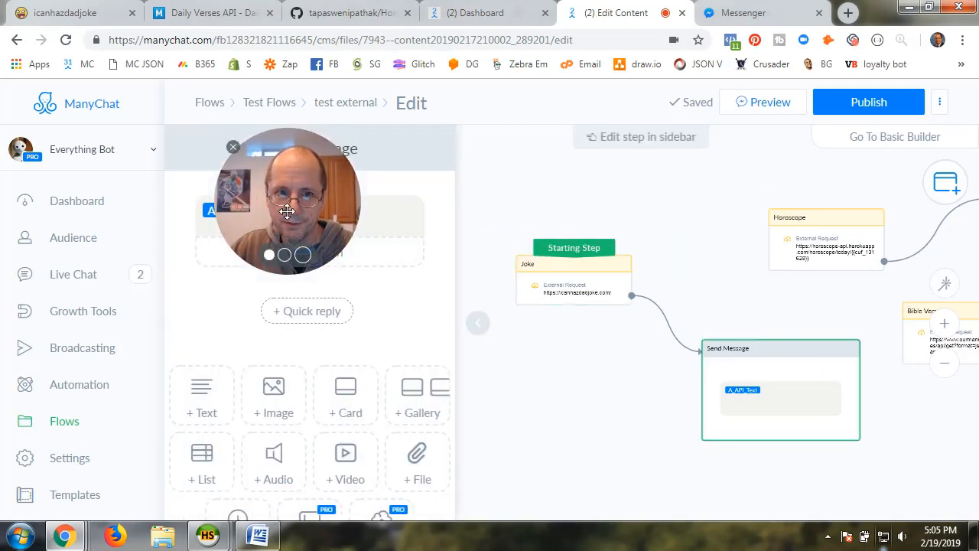
{"action": "left_click_drag", "start_coordinate": [344, 170], "coordinate": [187, 329]}
{"action": "left_click", "coordinate": [252, 219]}
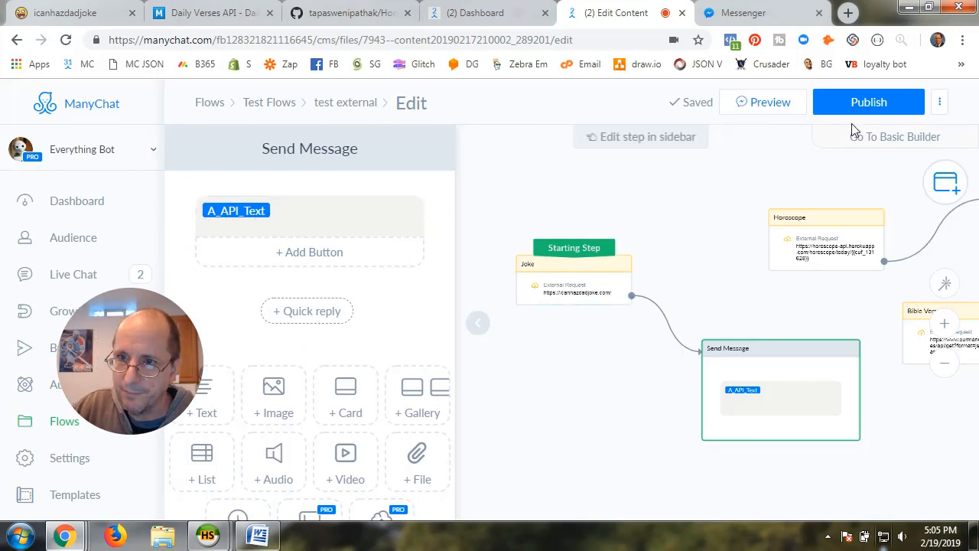
- Publish the flow and send a preview, viewing the delivered joke in Messenger
{"action": "left_click", "coordinate": [860, 101]}
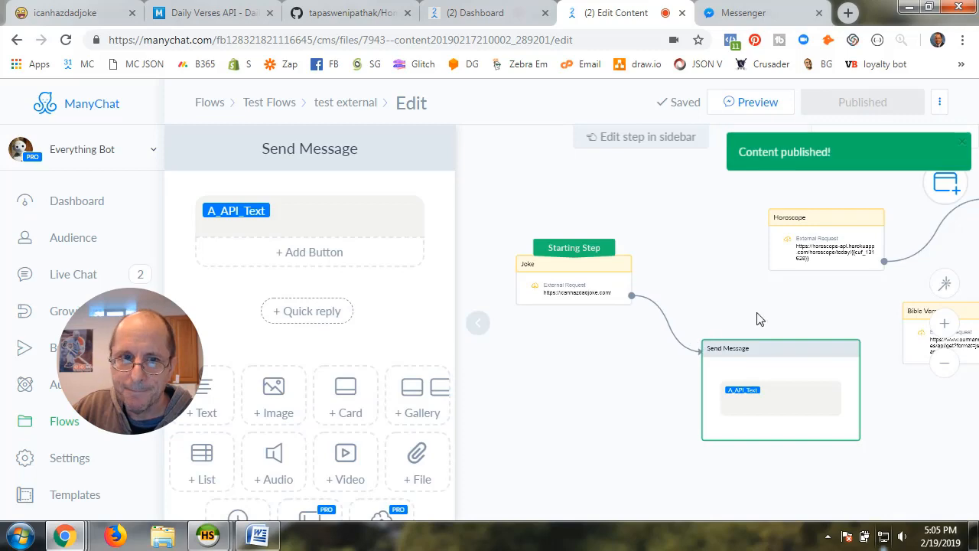
{"action": "left_click", "coordinate": [759, 104]}
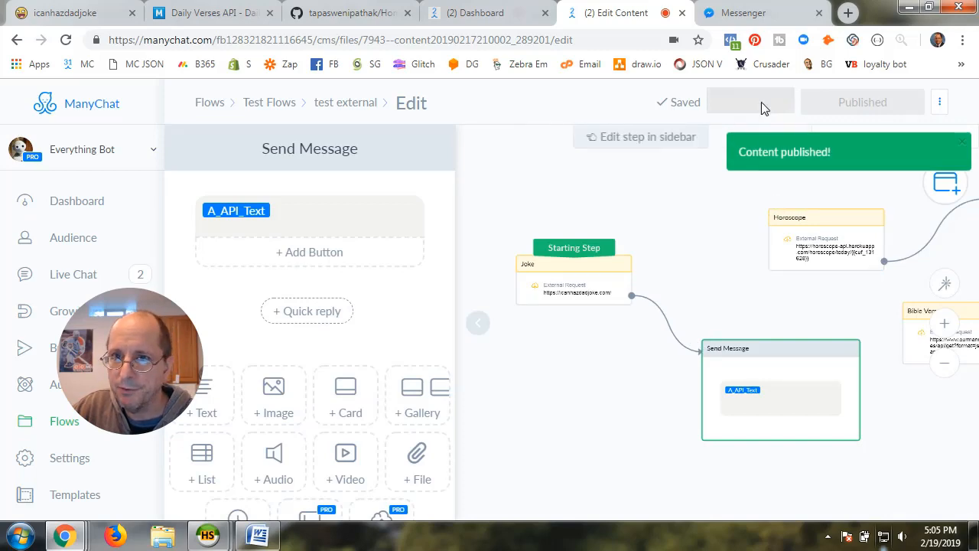
{"action": "left_click", "coordinate": [765, 19]}
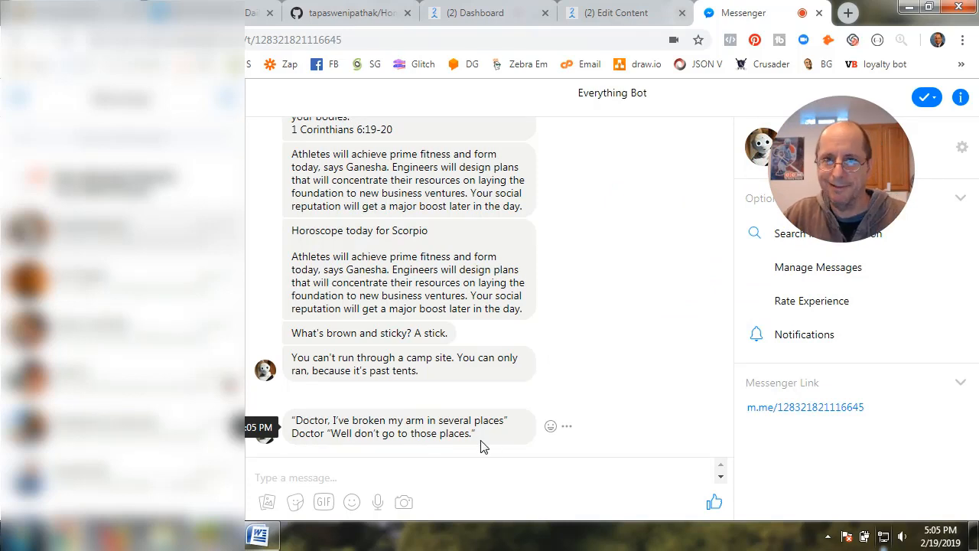
- Send another preview of the joke flow from the editor and read the new message in Messenger
{"action": "left_click", "coordinate": [623, 15]}
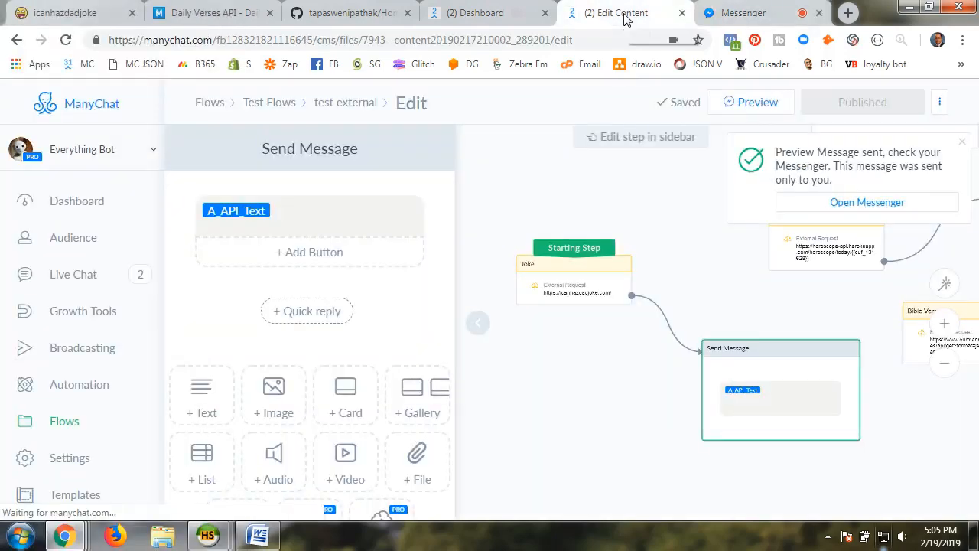
{"action": "left_click", "coordinate": [736, 99]}
{"action": "left_click", "coordinate": [739, 19]}
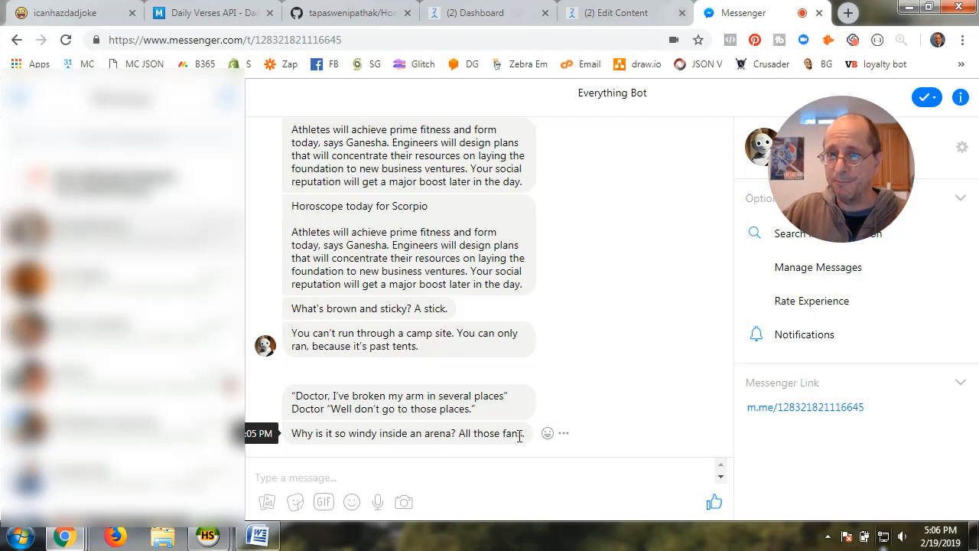
- Make the Horoscope step the flow's starting step and open its external request for editing
{"action": "left_click", "coordinate": [582, 13]}
{"action": "left_click", "coordinate": [475, 324]}
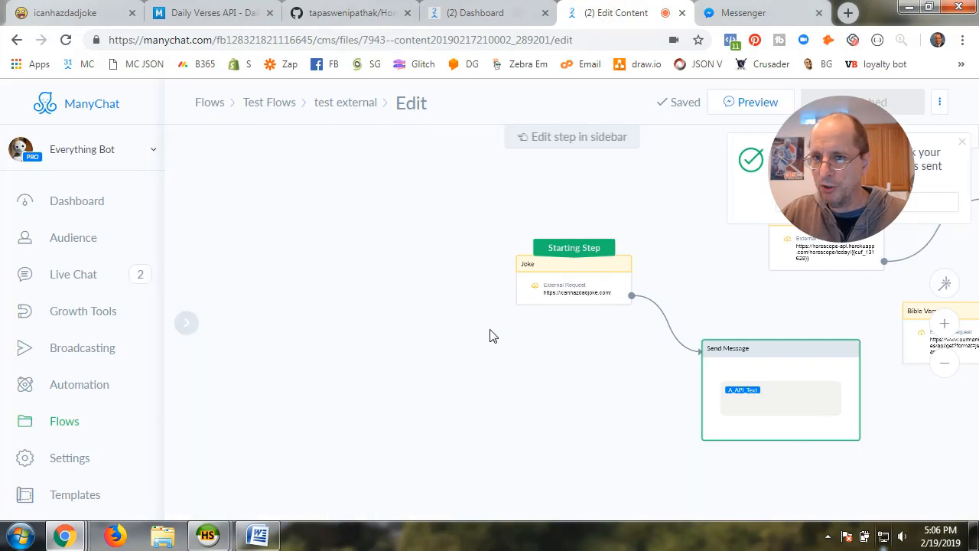
{"action": "left_click_drag", "start_coordinate": [525, 347], "coordinate": [400, 341]}
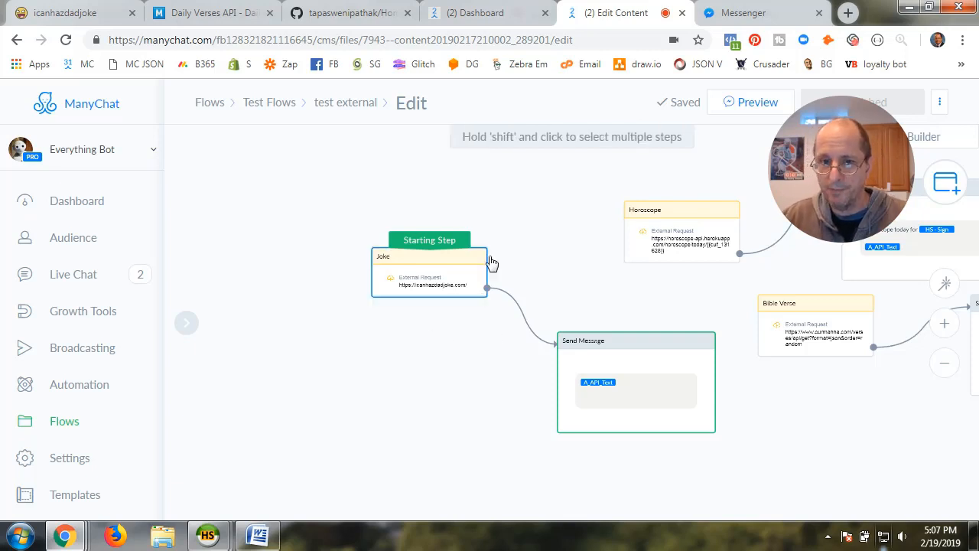
{"action": "left_click_drag", "start_coordinate": [436, 245], "coordinate": [691, 227]}
{"action": "left_click", "coordinate": [693, 224]}
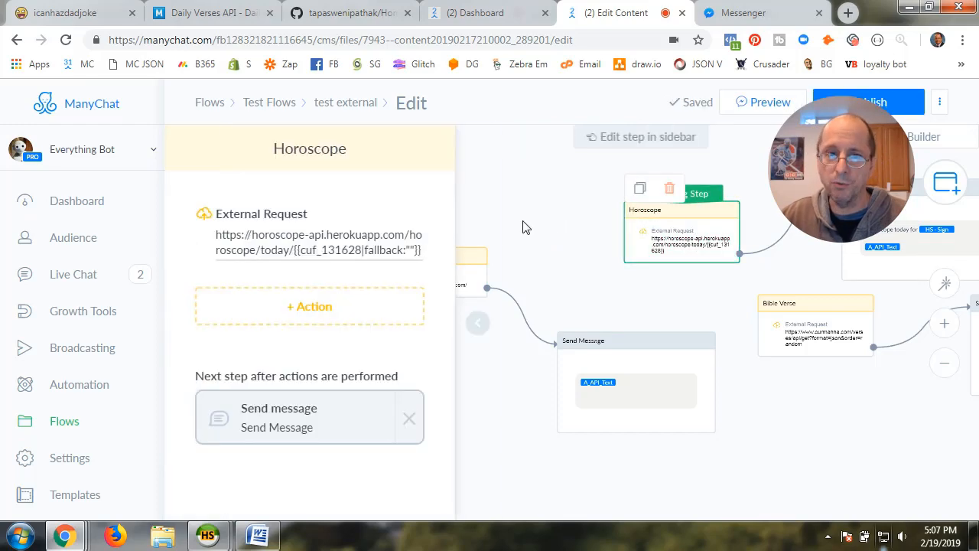
{"action": "left_click", "coordinate": [299, 241]}
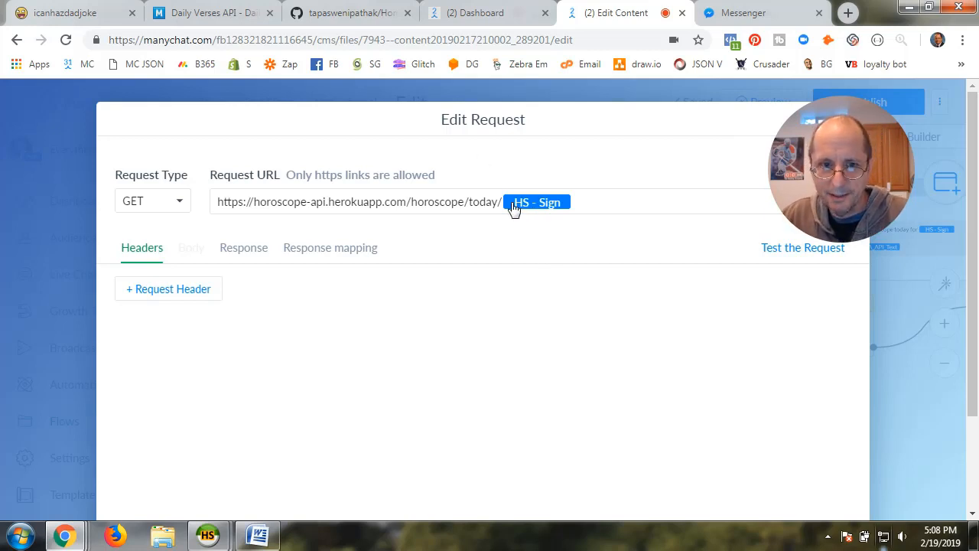
- Switch to the Horoscope-API page on GitHub and skim its README, covering the features, API usage and GET horoscope endpoints
{"action": "left_click", "coordinate": [354, 9]}
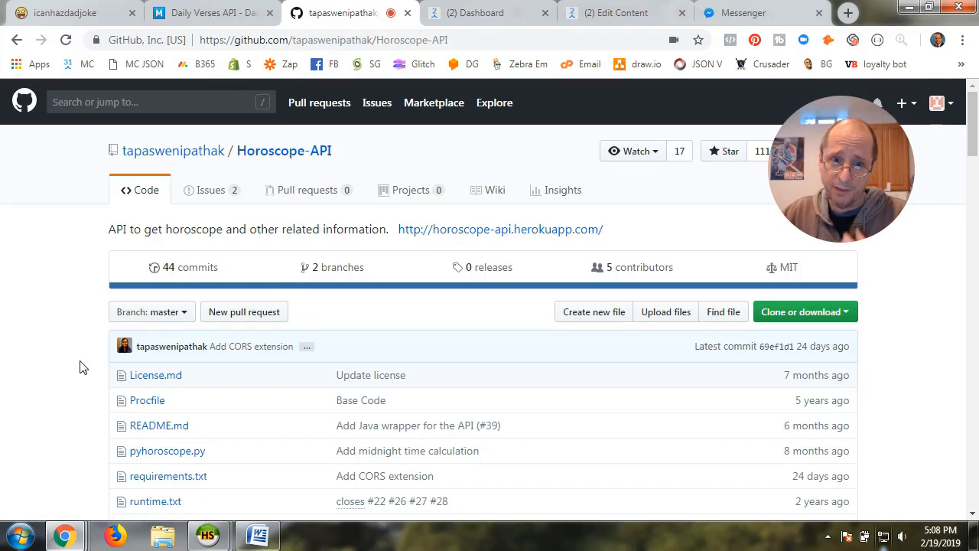
{"action": "scroll", "coordinate": [79, 367], "scroll_direction": "down", "scroll_amount": 5}
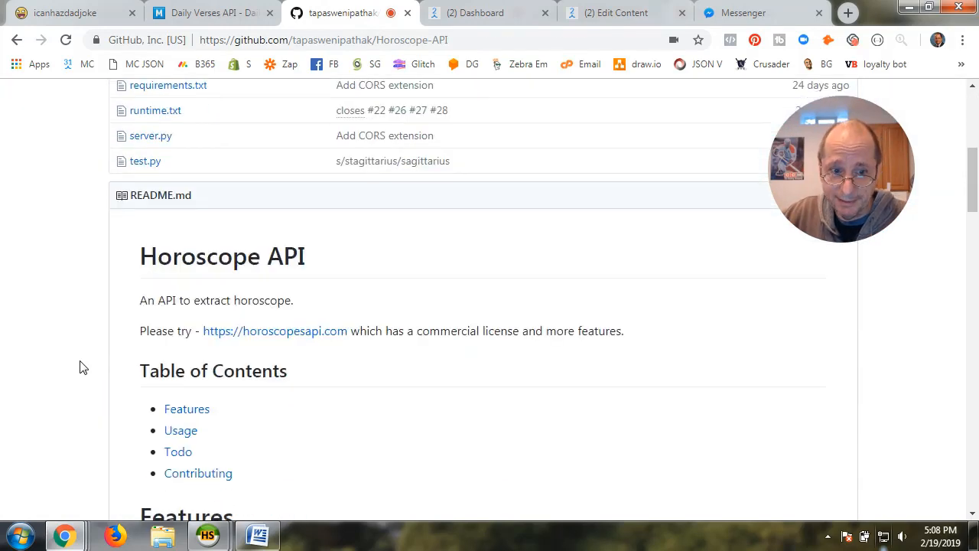
{"action": "scroll", "coordinate": [79, 367], "scroll_direction": "down", "scroll_amount": 3}
{"action": "scroll", "coordinate": [81, 365], "scroll_direction": "up", "scroll_amount": 8}
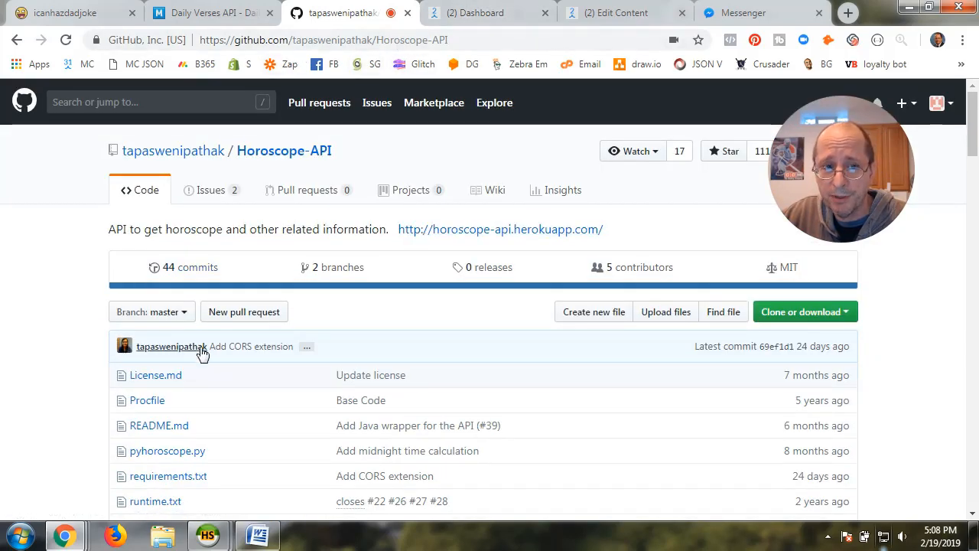
{"action": "scroll", "coordinate": [153, 367], "scroll_direction": "down", "scroll_amount": 5}
{"action": "scroll", "coordinate": [132, 390], "scroll_direction": "down", "scroll_amount": 2}
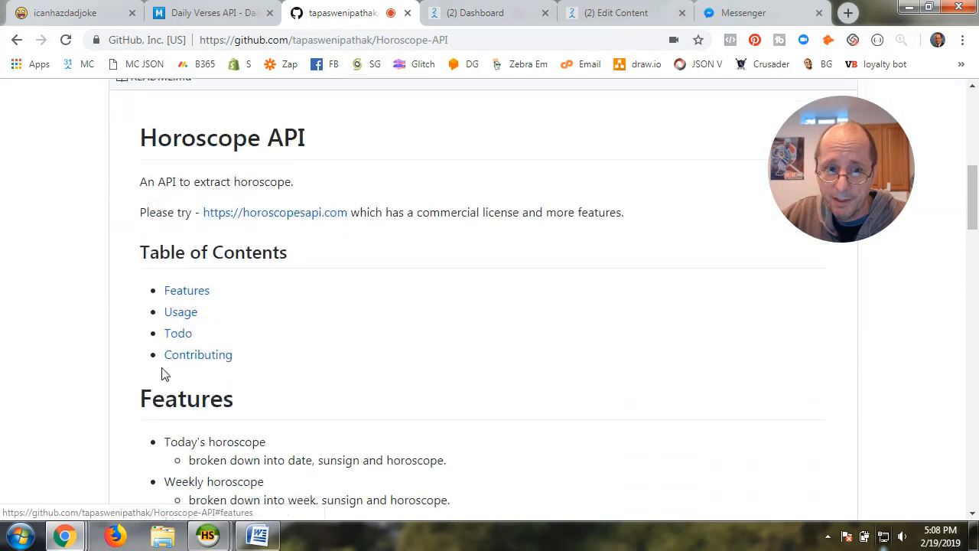
{"action": "scroll", "coordinate": [163, 372], "scroll_direction": "down", "scroll_amount": 3}
{"action": "scroll", "coordinate": [158, 372], "scroll_direction": "down", "scroll_amount": 3}
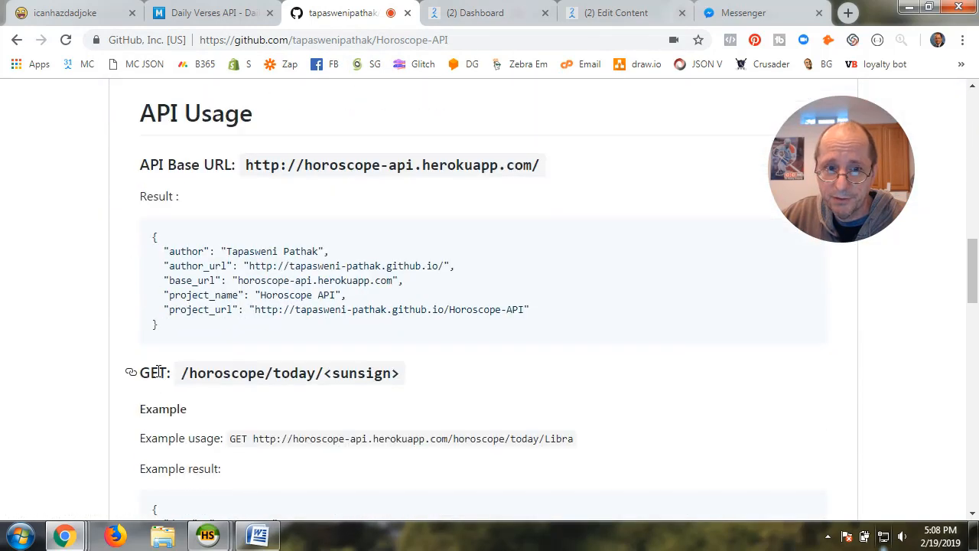
{"action": "scroll", "coordinate": [158, 372], "scroll_direction": "down", "scroll_amount": 2}
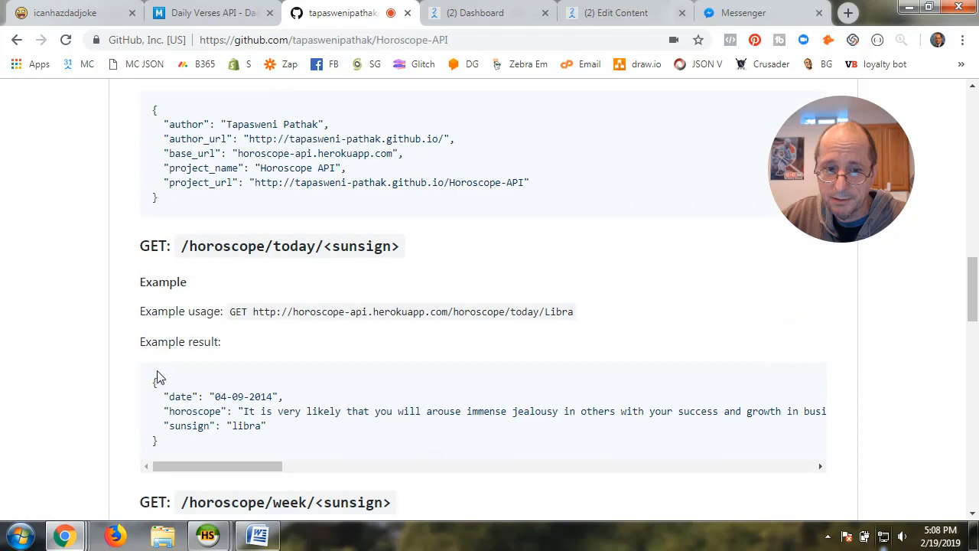
{"action": "scroll", "coordinate": [157, 377], "scroll_direction": "down", "scroll_amount": 2}
{"action": "scroll", "coordinate": [157, 378], "scroll_direction": "up", "scroll_amount": 15}
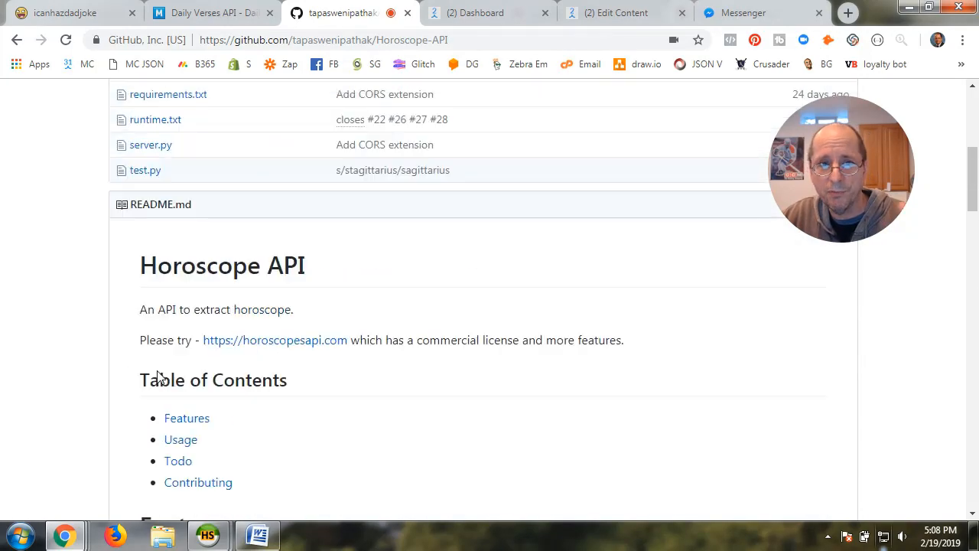
{"action": "scroll", "coordinate": [157, 372], "scroll_direction": "up", "scroll_amount": 5}
{"action": "scroll", "coordinate": [157, 372], "scroll_direction": "down", "scroll_amount": 13}
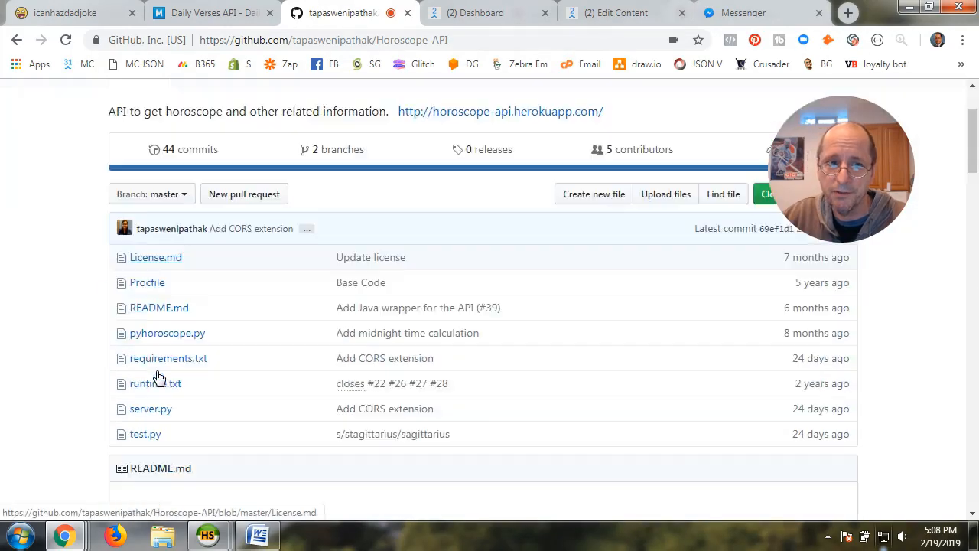
{"action": "scroll", "coordinate": [157, 371], "scroll_direction": "down", "scroll_amount": 1}
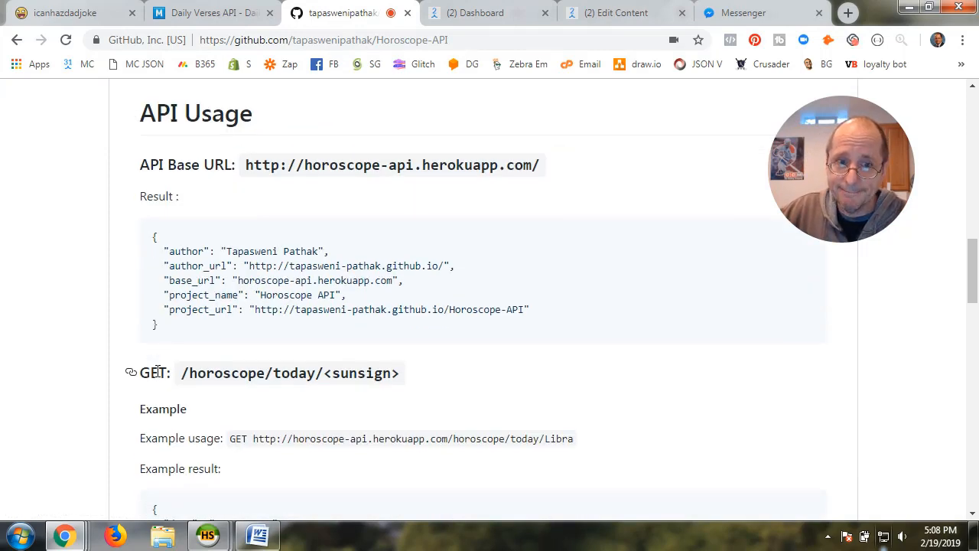
{"action": "scroll", "coordinate": [157, 372], "scroll_direction": "up", "scroll_amount": 6}
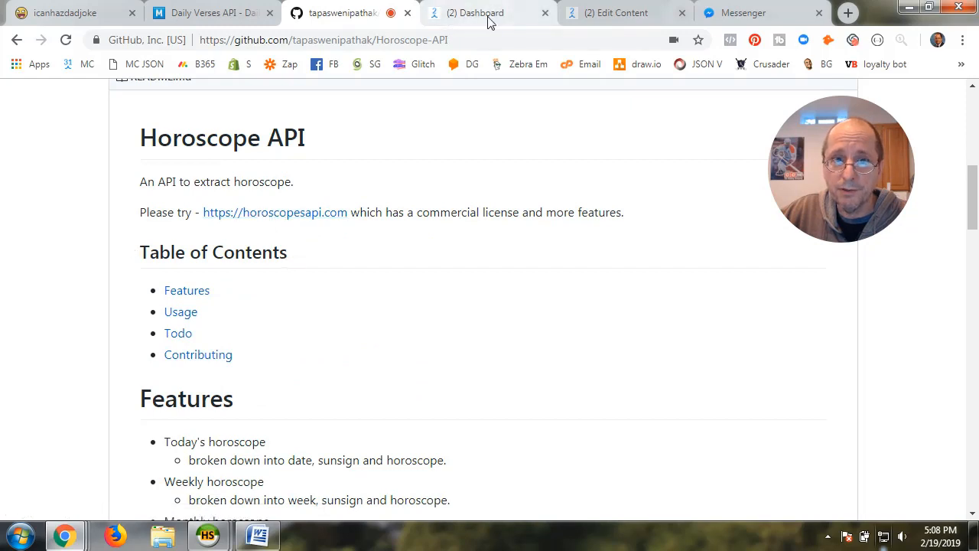
- Compare the Horoscope request's URL with the README's GET /horoscope/today/<sunsign> example usage and result
{"action": "left_click", "coordinate": [602, 17]}
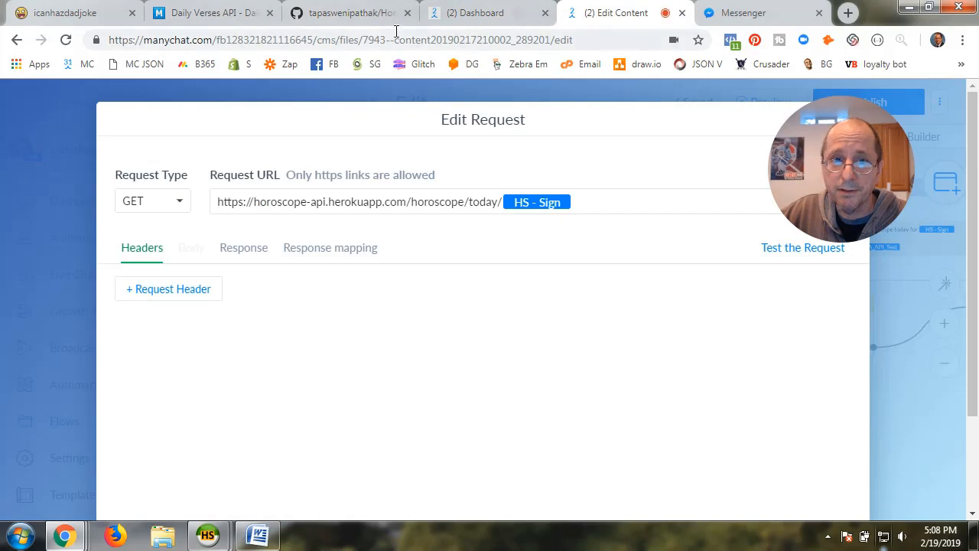
{"action": "left_click", "coordinate": [323, 14]}
{"action": "scroll", "coordinate": [306, 321], "scroll_direction": "down", "scroll_amount": 3}
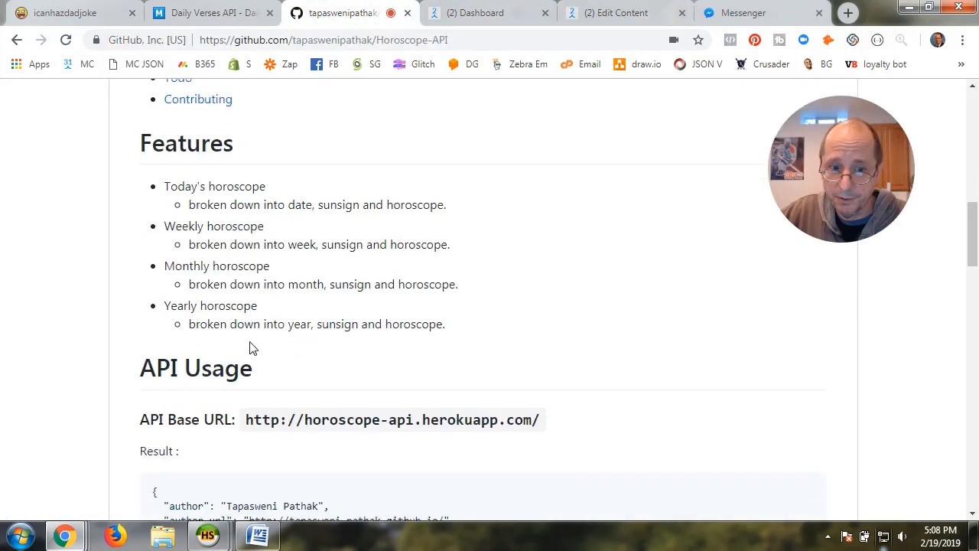
{"action": "scroll", "coordinate": [229, 349], "scroll_direction": "down", "scroll_amount": 3}
{"action": "scroll", "coordinate": [202, 348], "scroll_direction": "down", "scroll_amount": 2}
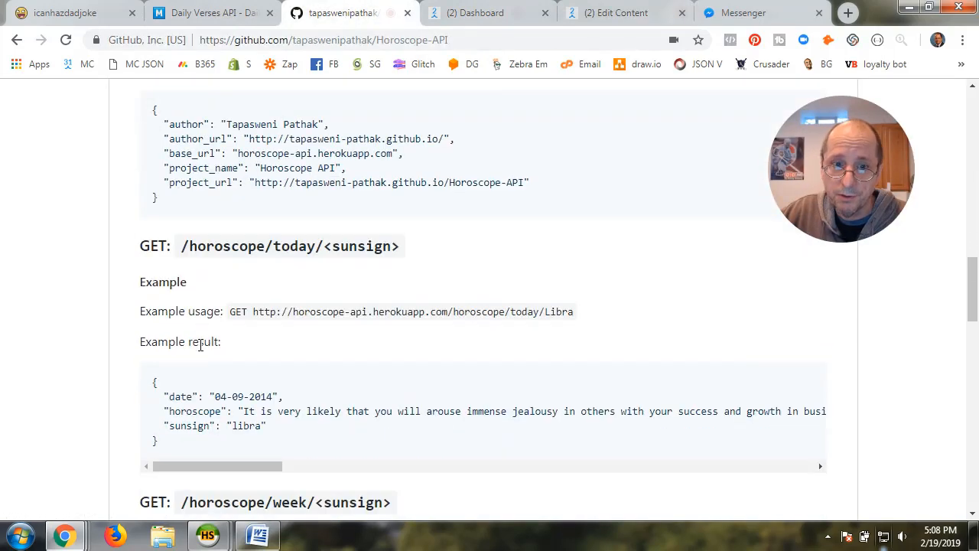
- Review the README's API base URL and the GET method in the /horoscope/today/<sunsign> example usage
{"action": "scroll", "coordinate": [200, 345], "scroll_direction": "up", "scroll_amount": 2}
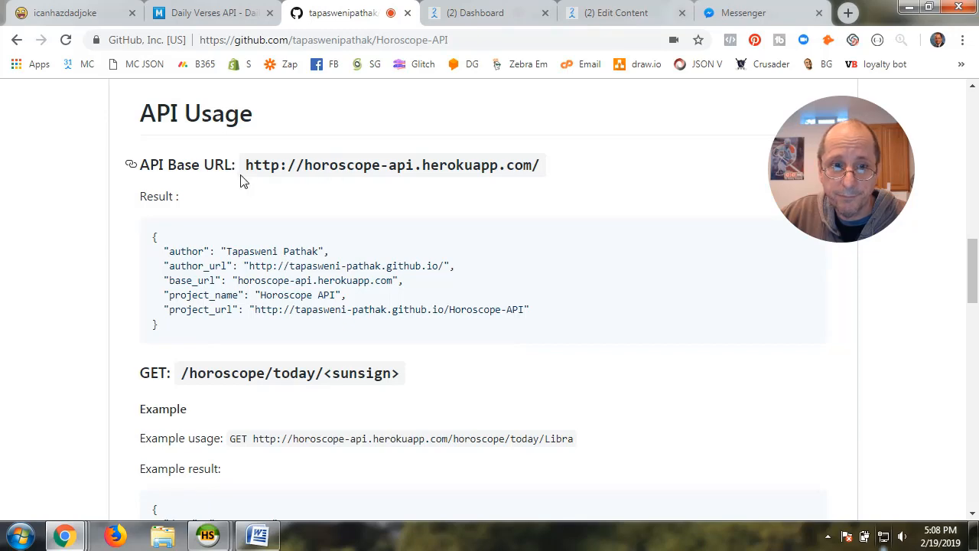
{"action": "left_click_drag", "start_coordinate": [247, 167], "coordinate": [548, 172]}
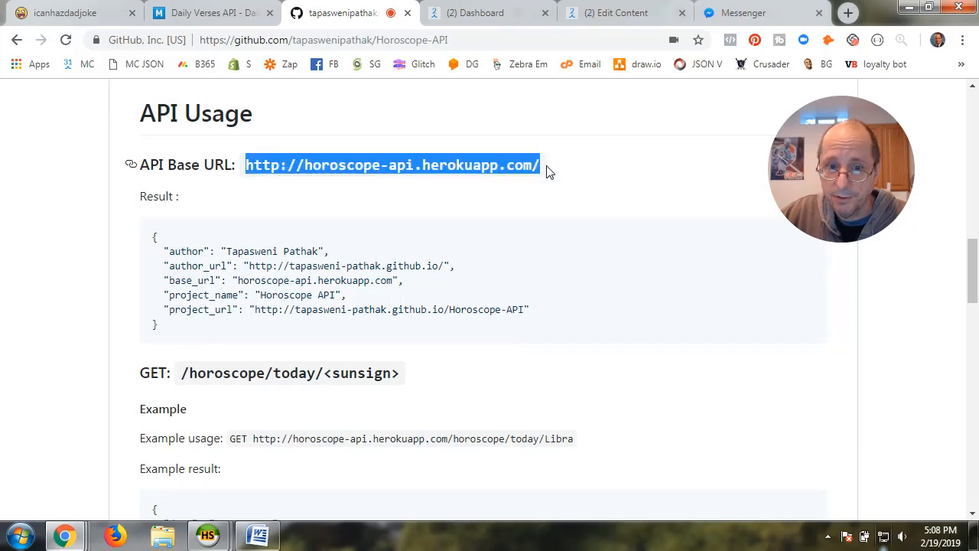
{"action": "scroll", "coordinate": [477, 310], "scroll_direction": "down", "scroll_amount": 3}
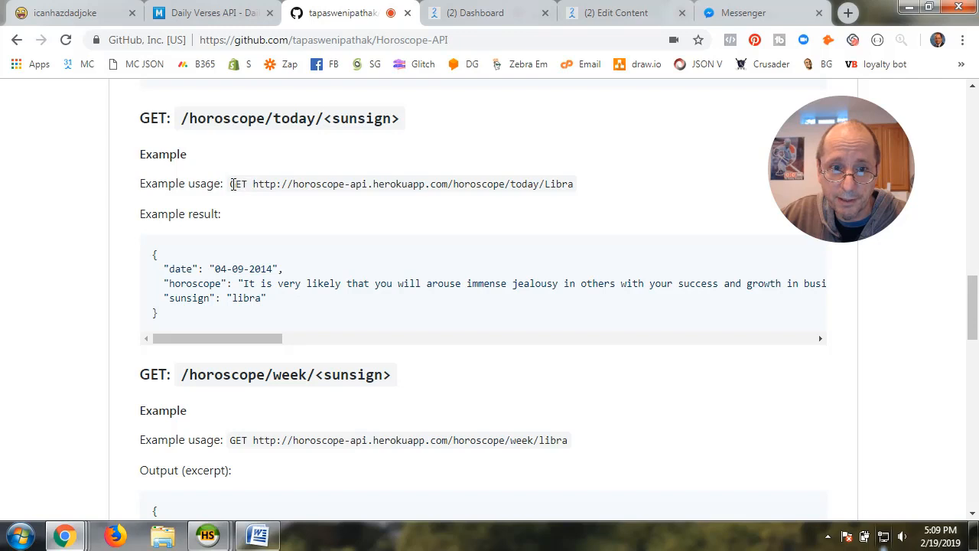
{"action": "left_click_drag", "start_coordinate": [230, 184], "coordinate": [242, 185]}
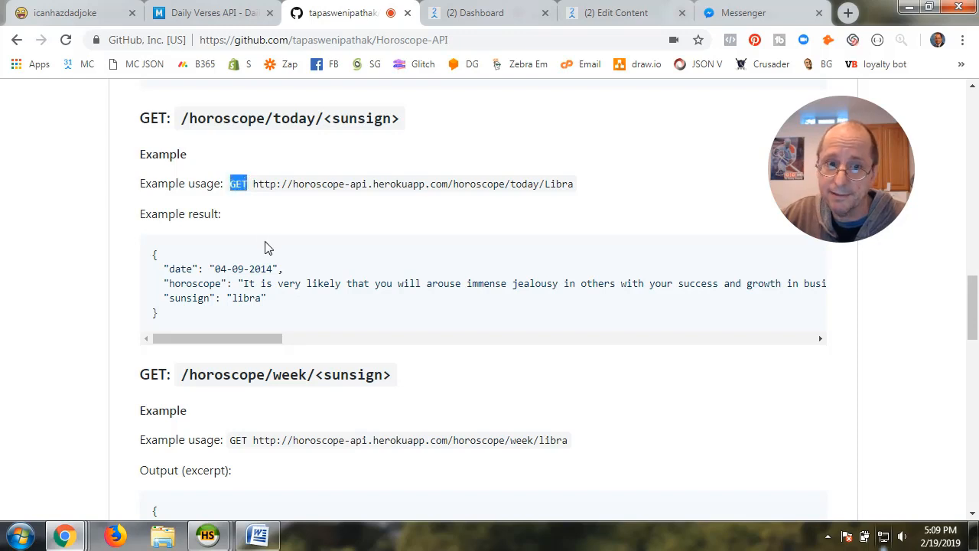
{"action": "left_click", "coordinate": [278, 184]}
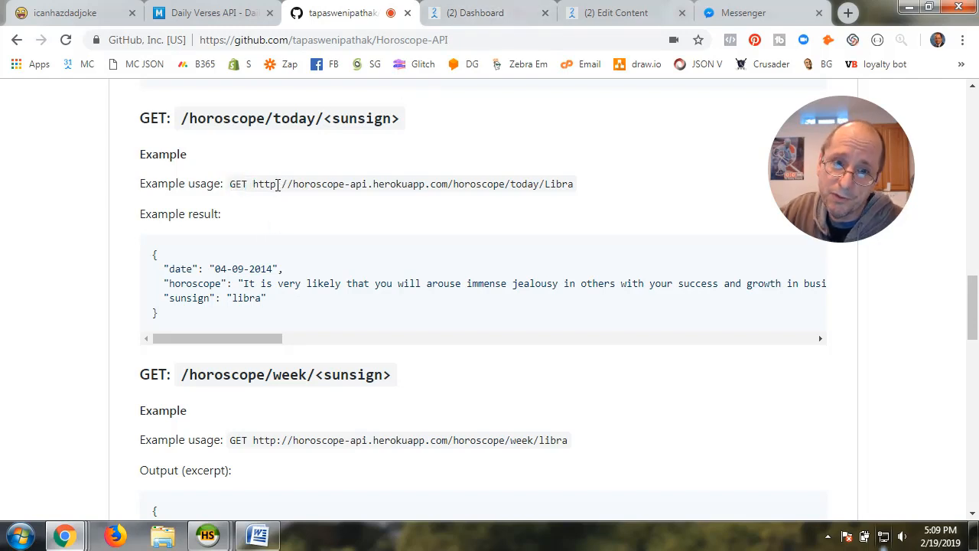
{"action": "left_click", "coordinate": [617, 17]}
{"action": "left_click", "coordinate": [246, 203]}
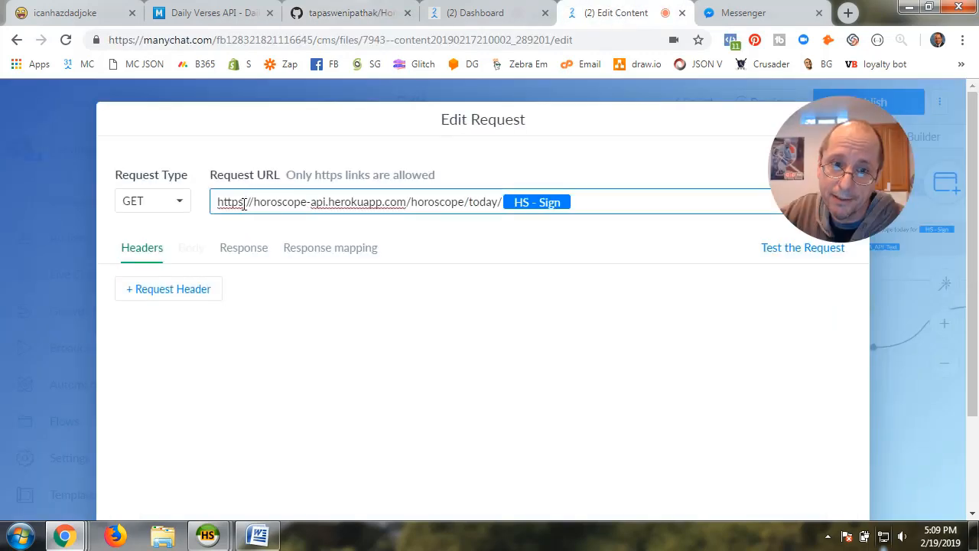
{"action": "key", "text": "BackSpace"}
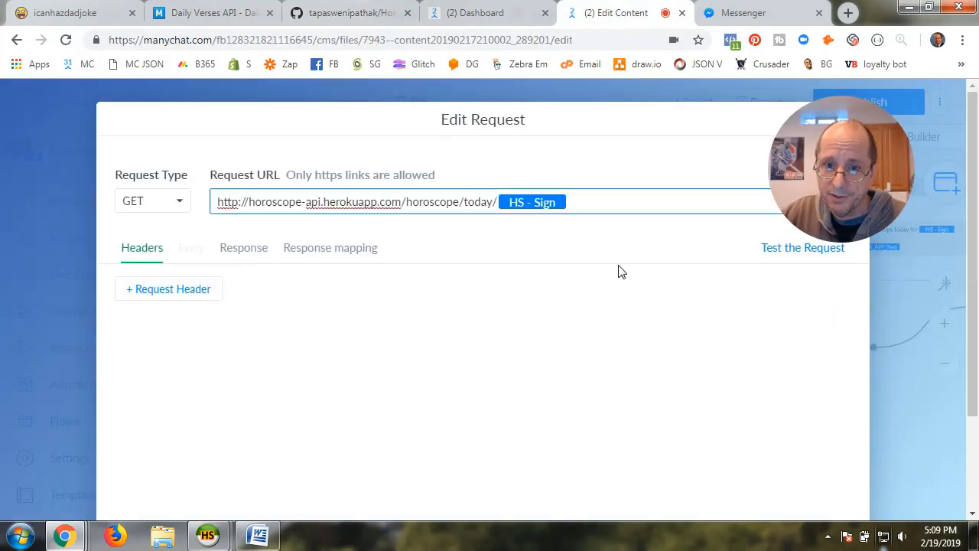
{"action": "left_click", "coordinate": [805, 249]}
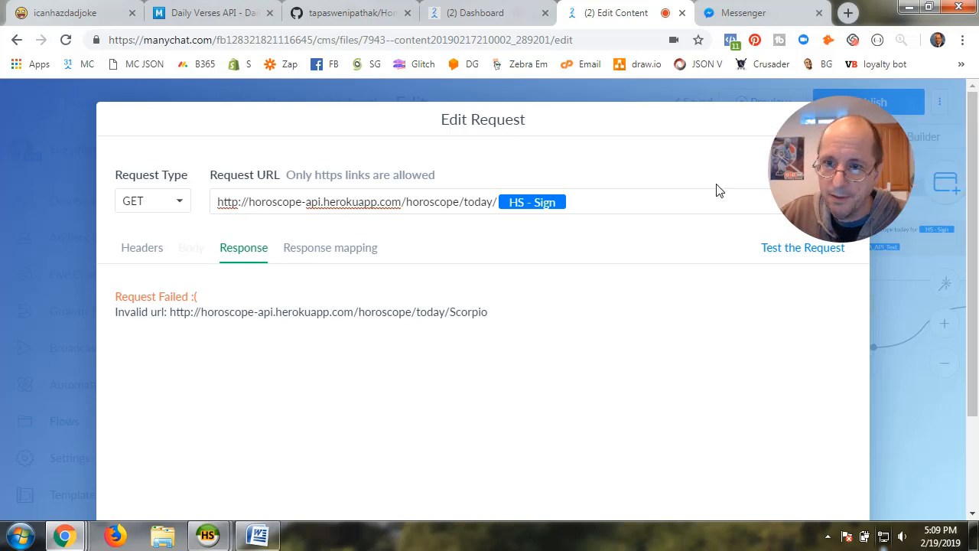
{"action": "left_click_drag", "start_coordinate": [826, 166], "coordinate": [816, 345]}
{"action": "left_click", "coordinate": [788, 251]}
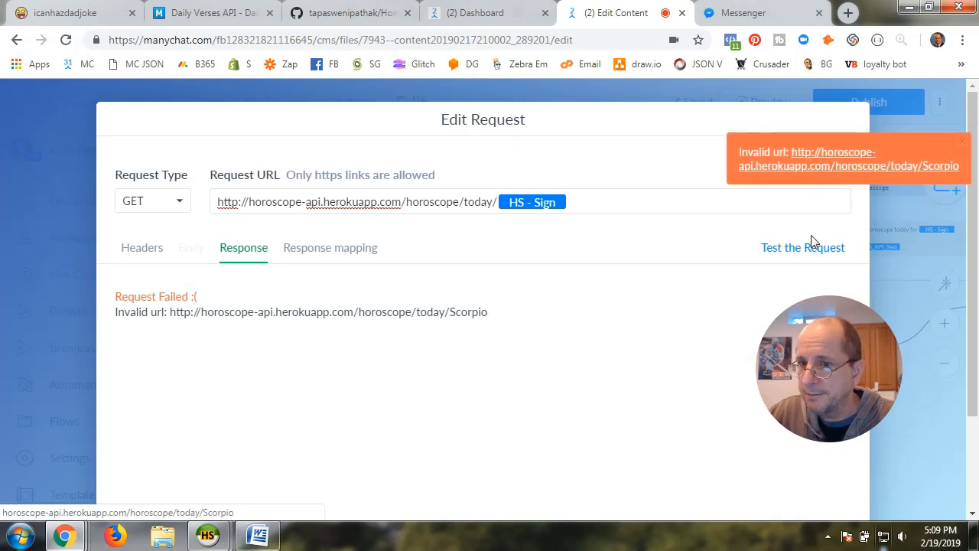
{"action": "left_click_drag", "start_coordinate": [825, 390], "coordinate": [826, 312]}
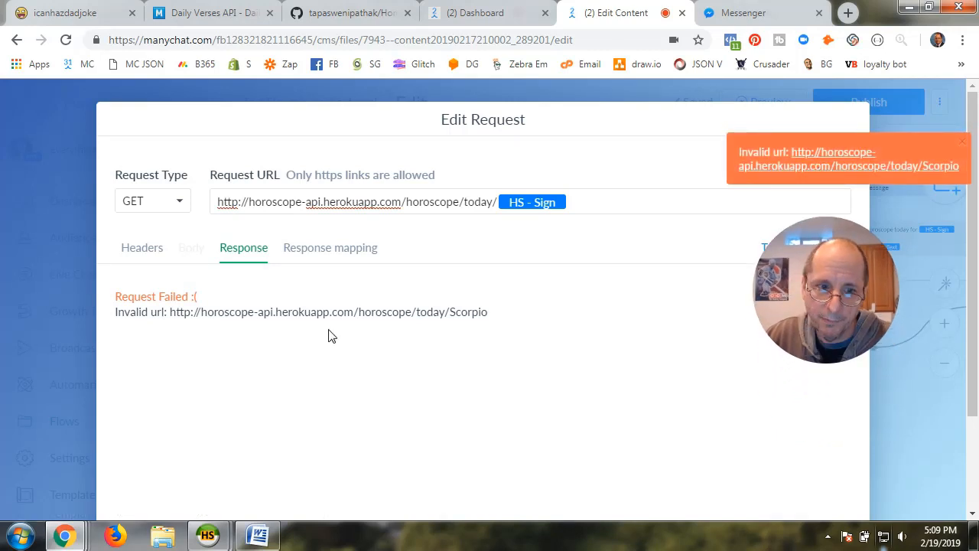
{"action": "left_click", "coordinate": [240, 202]}
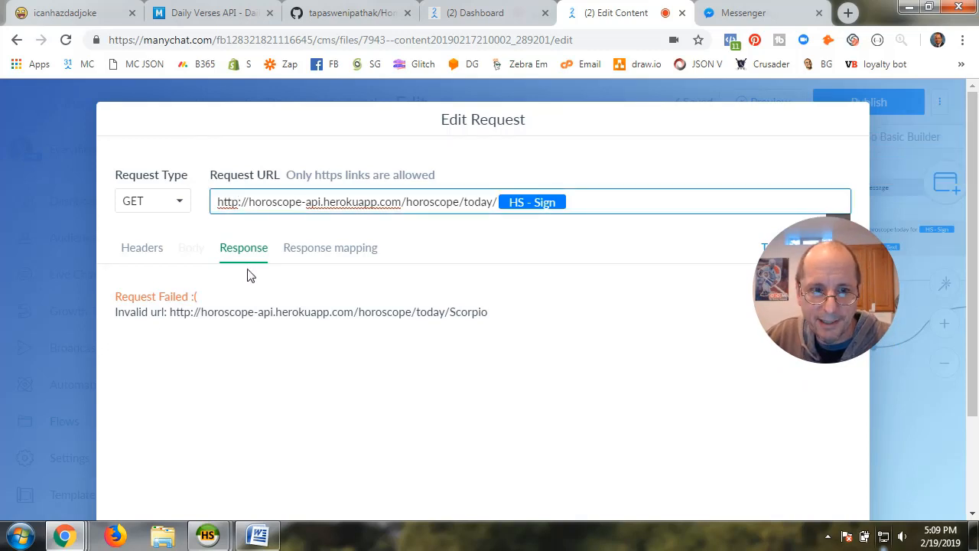
{"action": "type", "text": "s"}
{"action": "left_click_drag", "start_coordinate": [815, 299], "coordinate": [725, 342]}
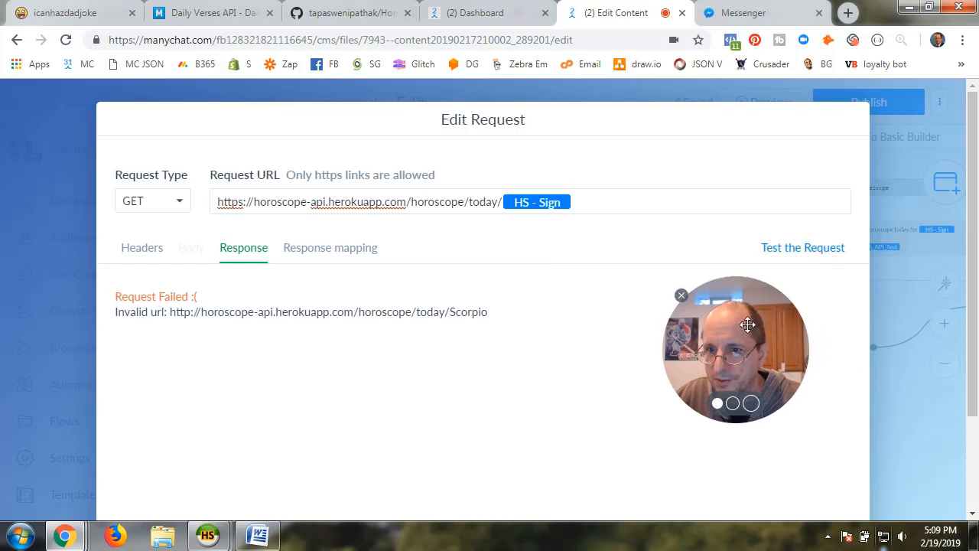
{"action": "left_click", "coordinate": [795, 248]}
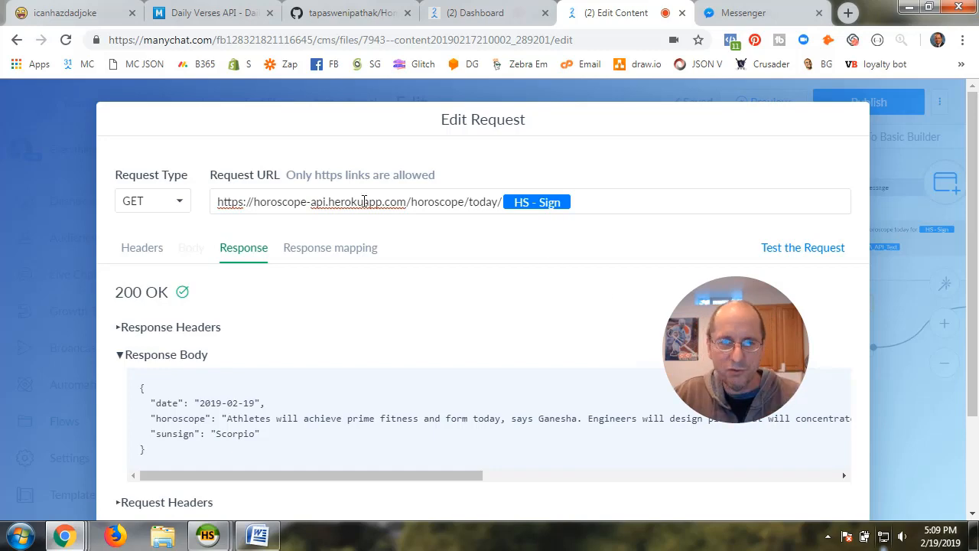
- Return to the Horoscope-API README and check which HTTP method the today endpoint's example usage specifies
{"action": "left_click", "coordinate": [373, 18]}
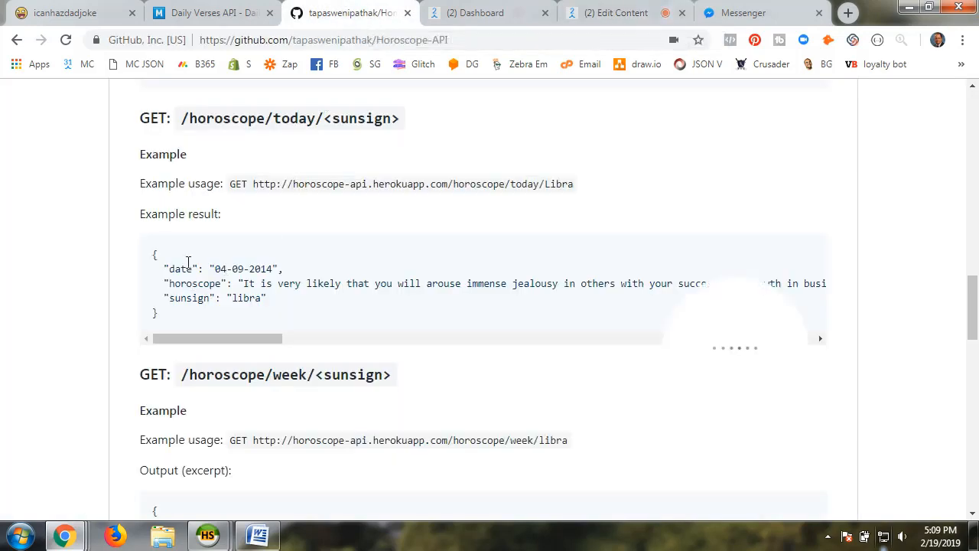
{"action": "left_click_drag", "start_coordinate": [229, 184], "coordinate": [248, 185]}
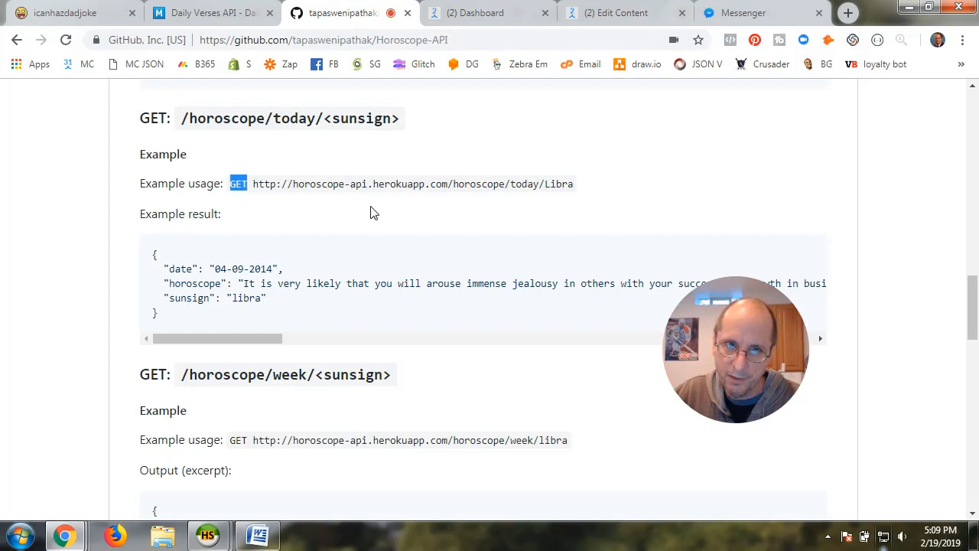
{"action": "left_click", "coordinate": [276, 188]}
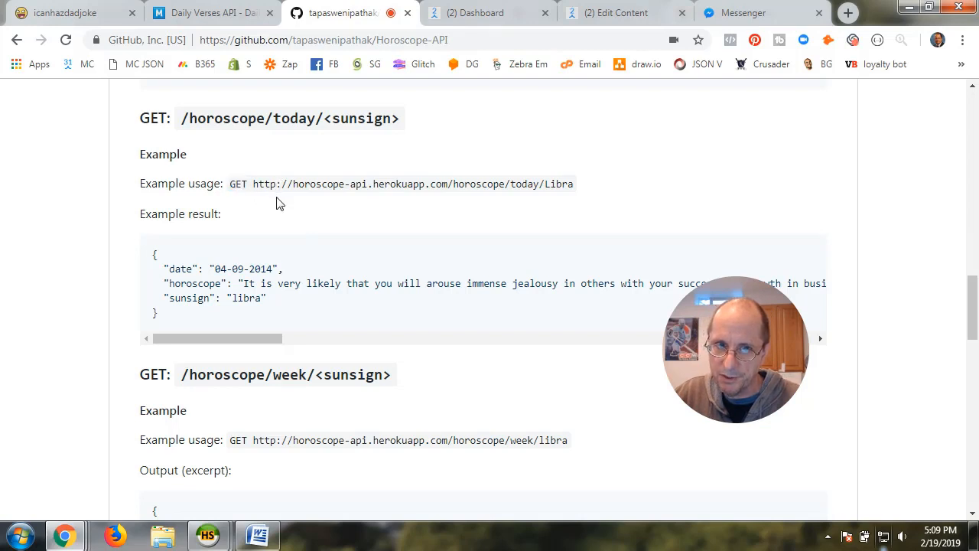
- Back in the ManyChat request editor, review the Horoscope request's headers, response body and response mapping
{"action": "left_click", "coordinate": [600, 19]}
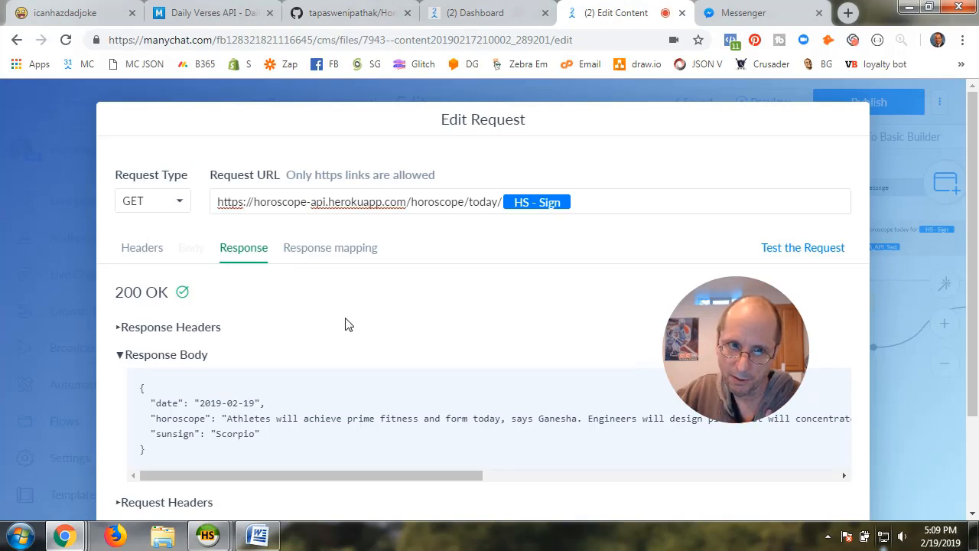
{"action": "left_click", "coordinate": [139, 251]}
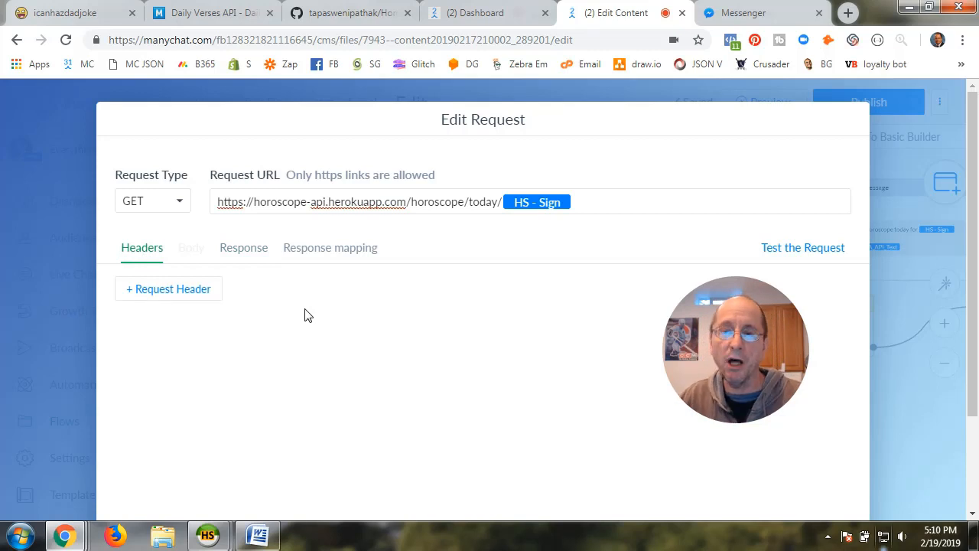
{"action": "left_click", "coordinate": [245, 253]}
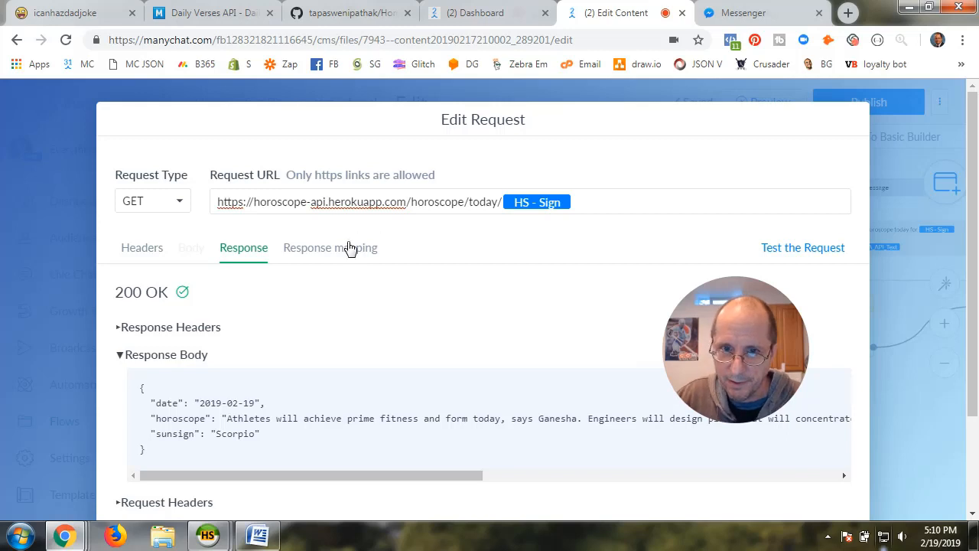
{"action": "left_click", "coordinate": [324, 252]}
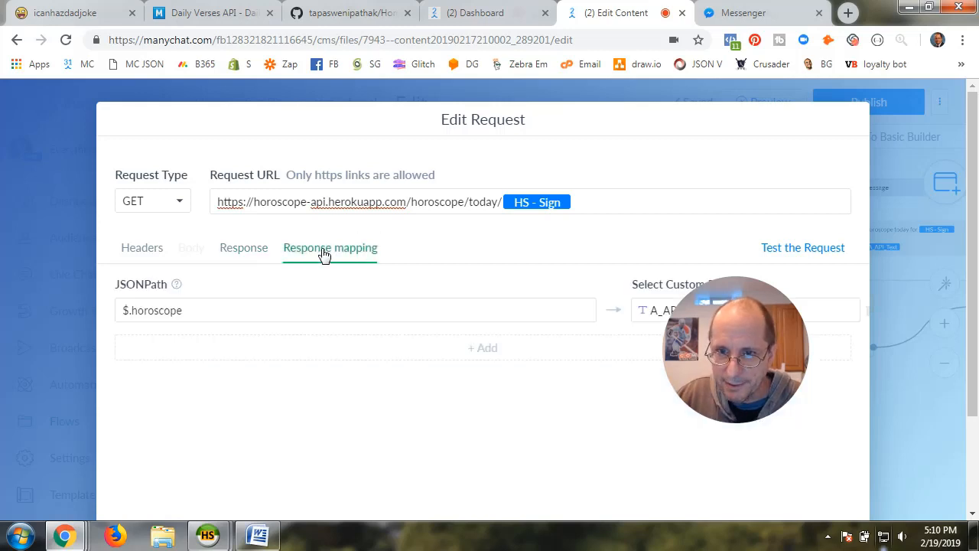
- Compare the "horoscope" key in the response body with the JSONPath and custom field in the response mapping
{"action": "left_click", "coordinate": [252, 251]}
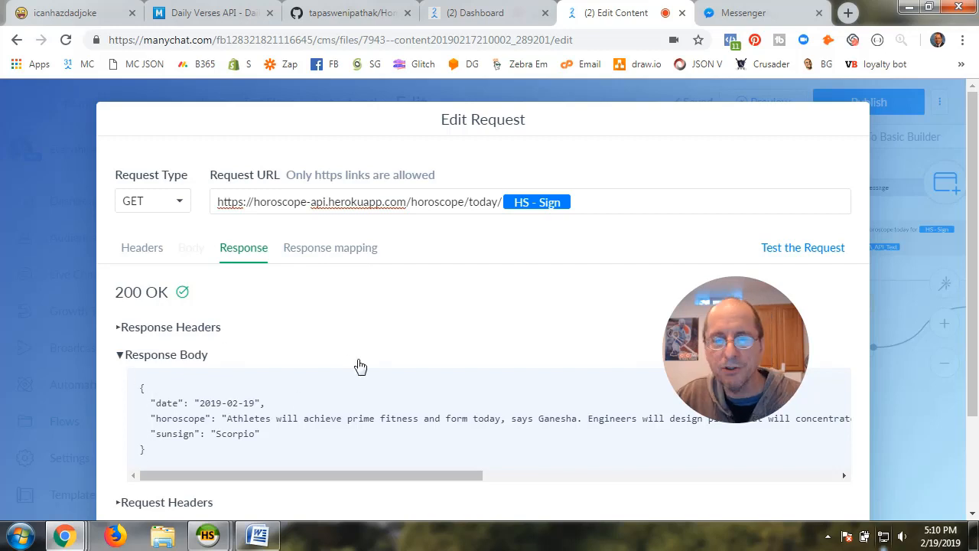
{"action": "left_click", "coordinate": [341, 252]}
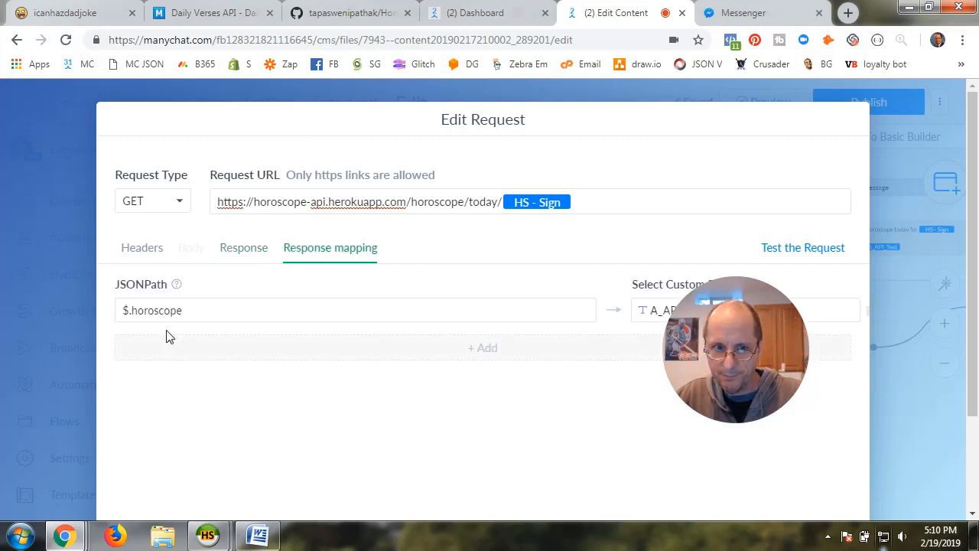
{"action": "left_click", "coordinate": [244, 254]}
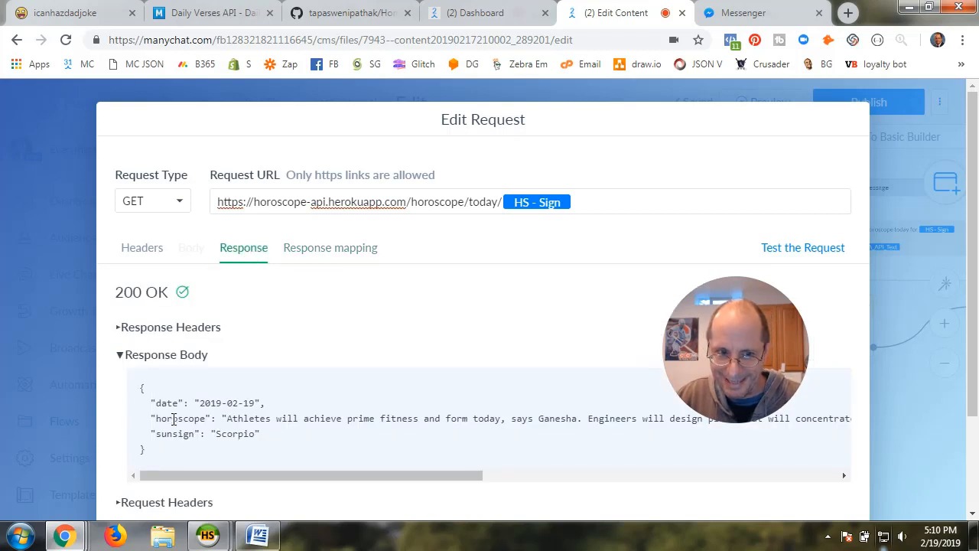
{"action": "left_click_drag", "start_coordinate": [157, 421], "coordinate": [206, 421]}
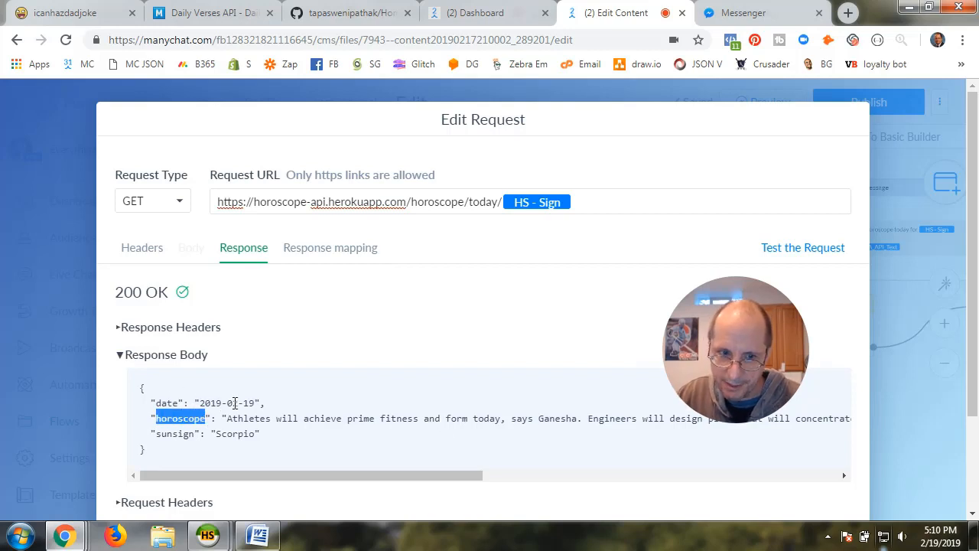
{"action": "left_click", "coordinate": [321, 254]}
{"action": "left_click_drag", "start_coordinate": [715, 342], "coordinate": [695, 165]}
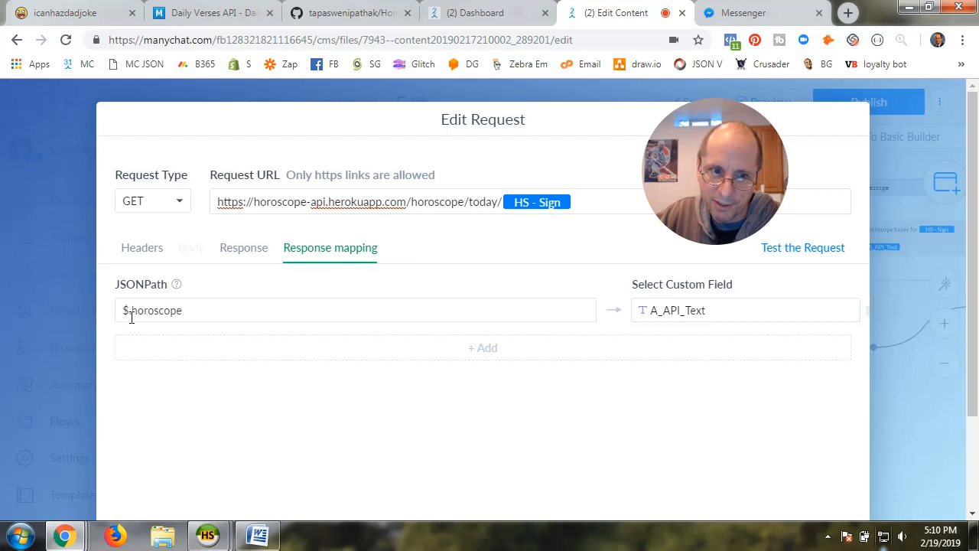
{"action": "left_click", "coordinate": [243, 247]}
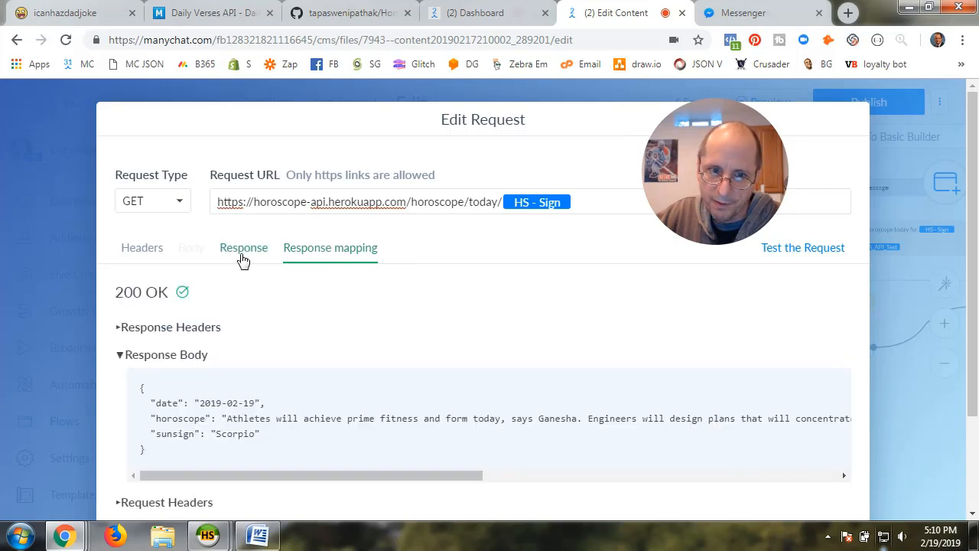
{"action": "left_click_drag", "start_coordinate": [151, 418], "coordinate": [212, 421]}
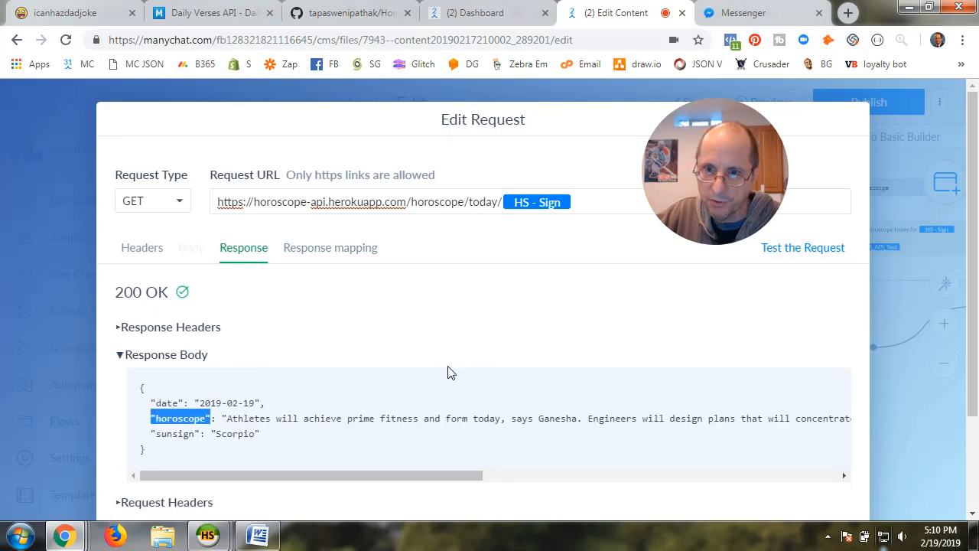
- Run one more test of the Horoscope request and save the request
{"action": "left_click", "coordinate": [797, 250]}
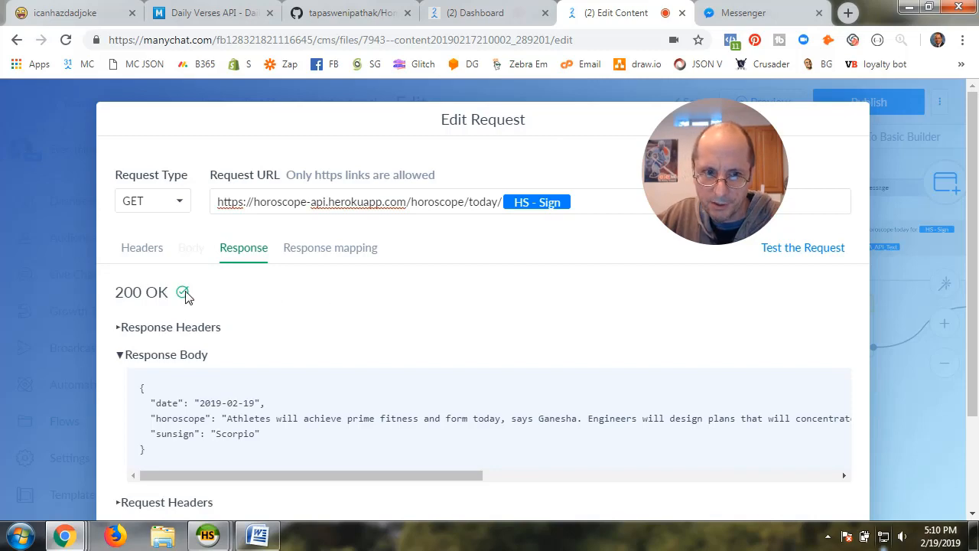
{"action": "scroll", "coordinate": [845, 423], "scroll_direction": "down", "scroll_amount": 3}
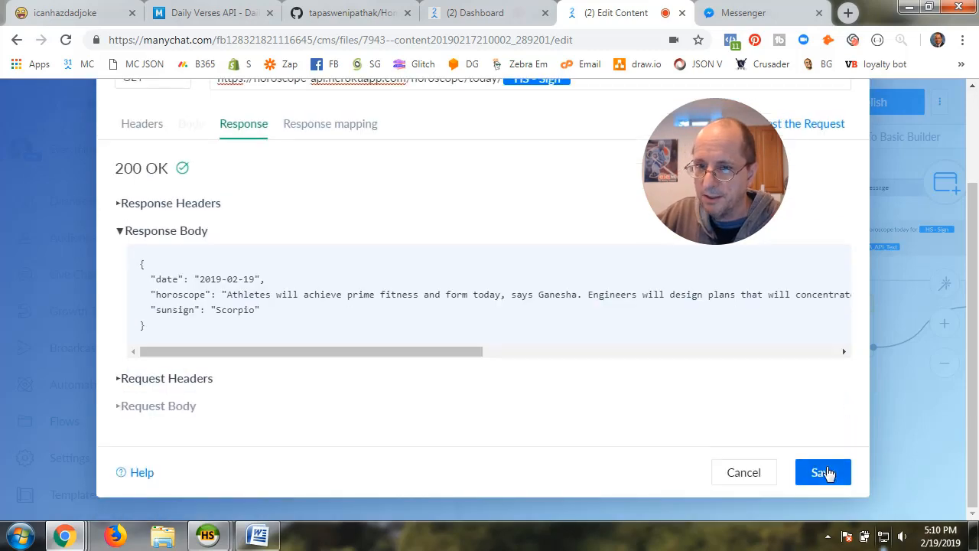
{"action": "left_click", "coordinate": [817, 472]}
- Publish the flow, send a preview of it, and read the horoscope message in Messenger
{"action": "left_click", "coordinate": [868, 102]}
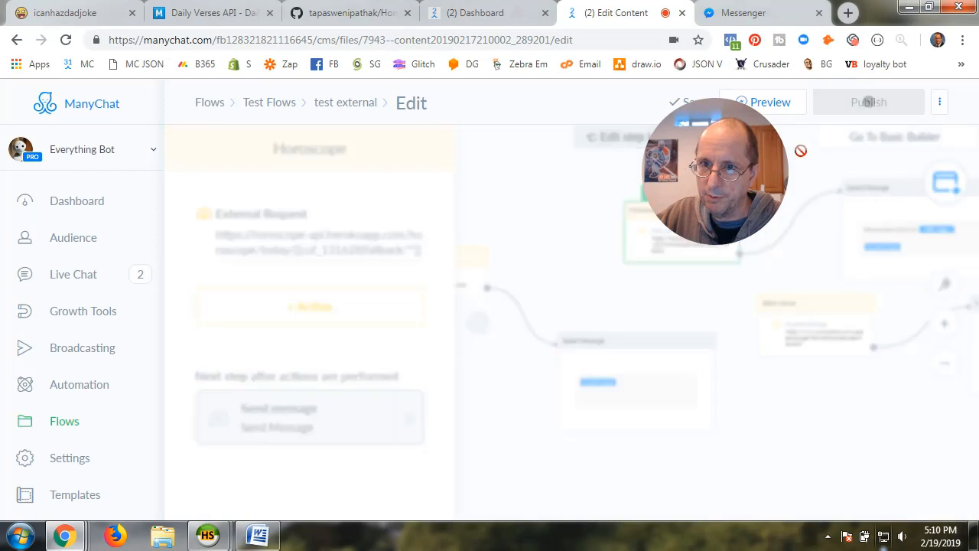
{"action": "left_click_drag", "start_coordinate": [737, 164], "coordinate": [725, 242]}
{"action": "left_click", "coordinate": [764, 102]}
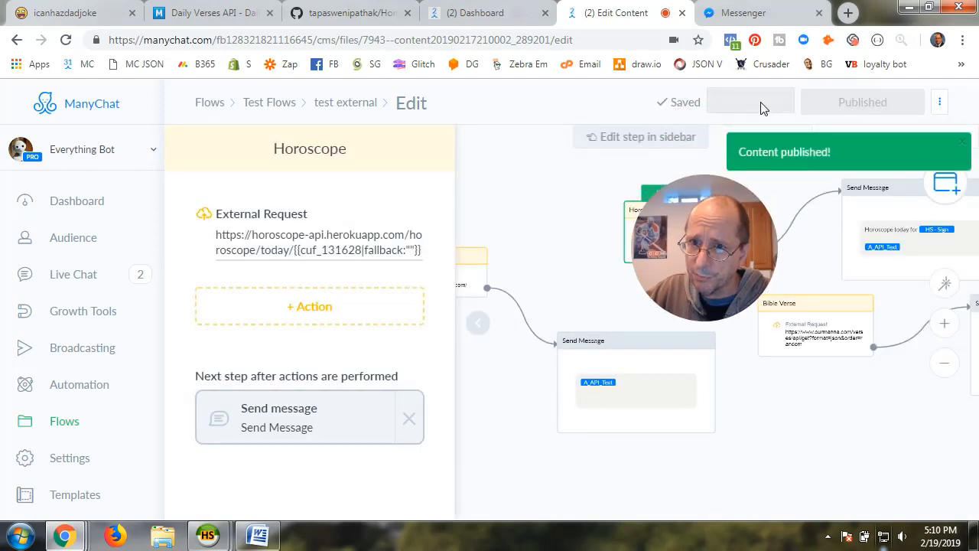
{"action": "left_click", "coordinate": [756, 18]}
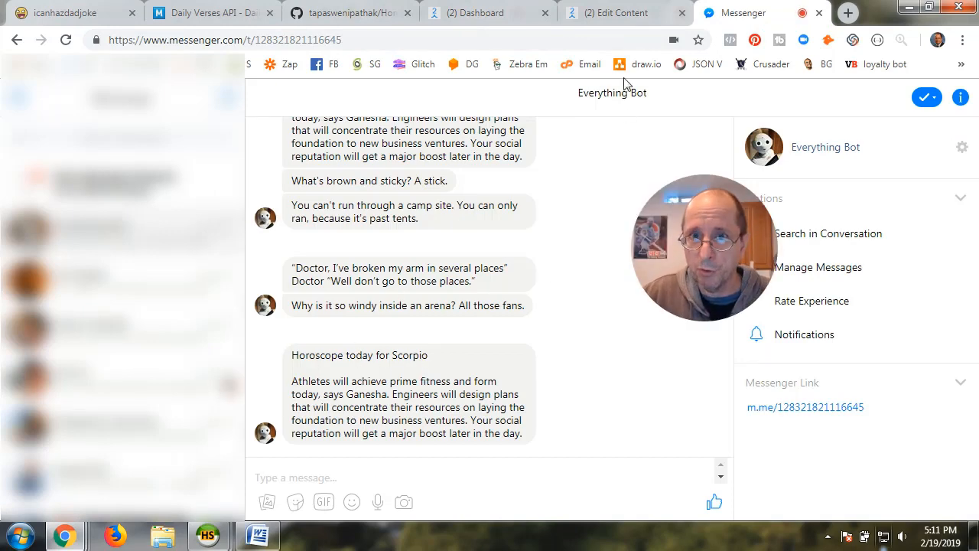
- Return to the flow editor and open the Send Message step connected to Horoscope to examine its text and custom fields
{"action": "left_click", "coordinate": [612, 18]}
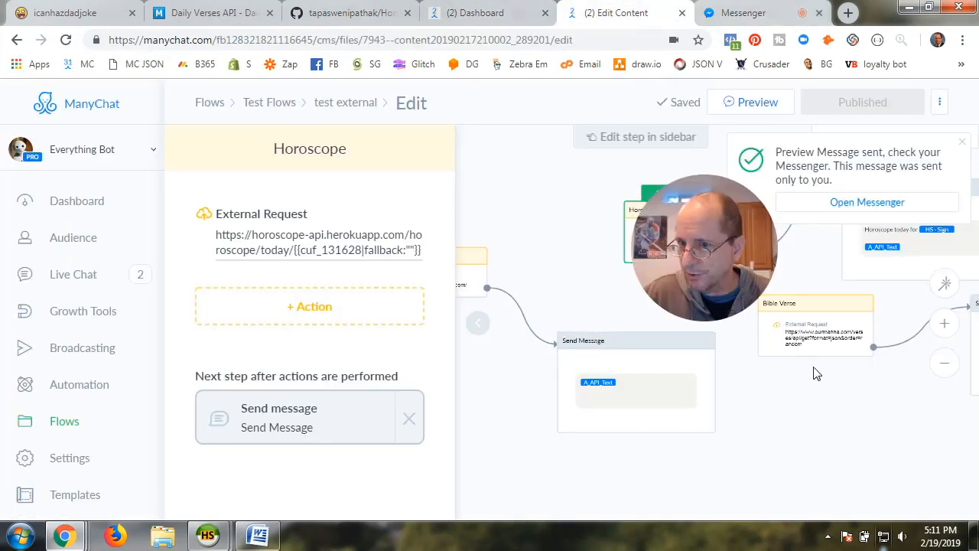
{"action": "left_click_drag", "start_coordinate": [859, 405], "coordinate": [804, 466]}
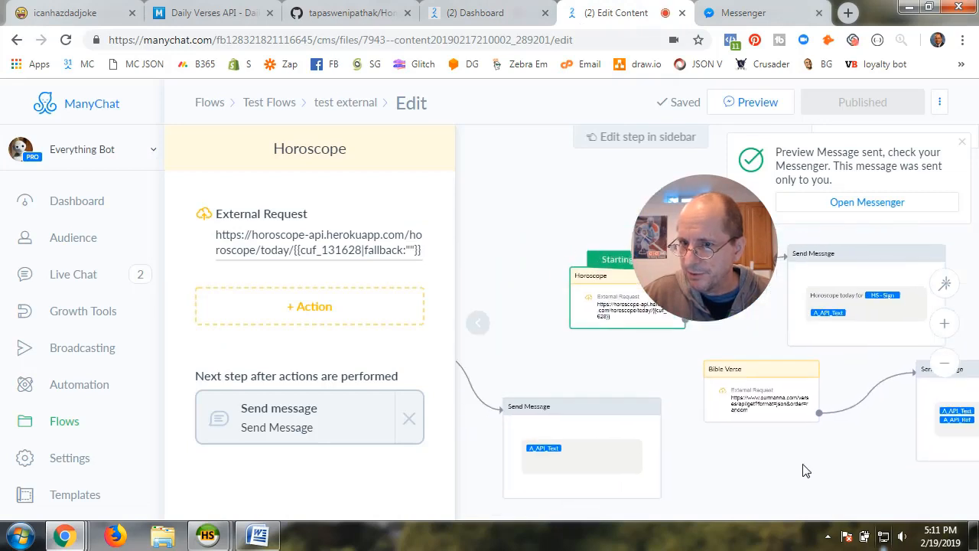
{"action": "left_click", "coordinate": [879, 311]}
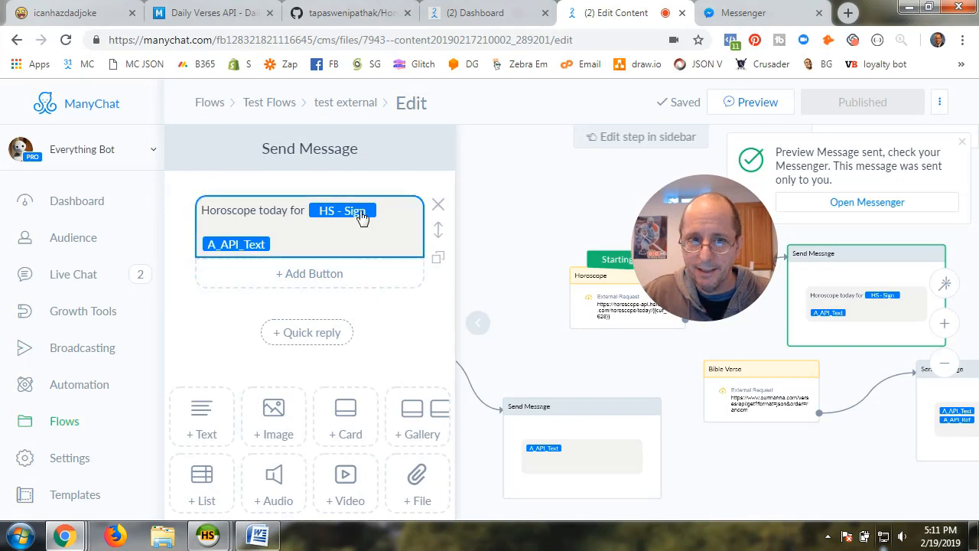
- Switch to Messenger and review the latest horoscope message alongside the earlier bot messages in the Everything Bot conversation
{"action": "left_click", "coordinate": [795, 13]}
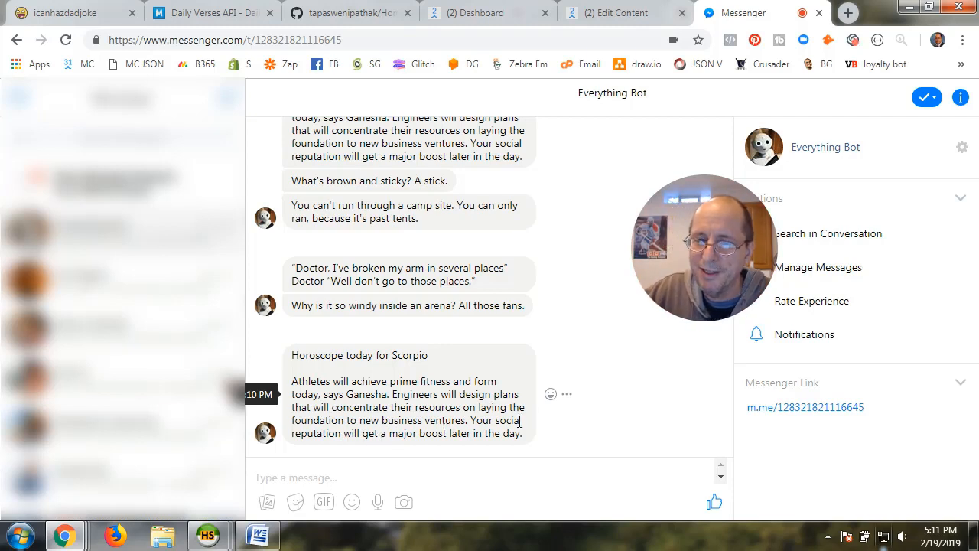
{"action": "scroll", "coordinate": [448, 421], "scroll_direction": "up", "scroll_amount": 2}
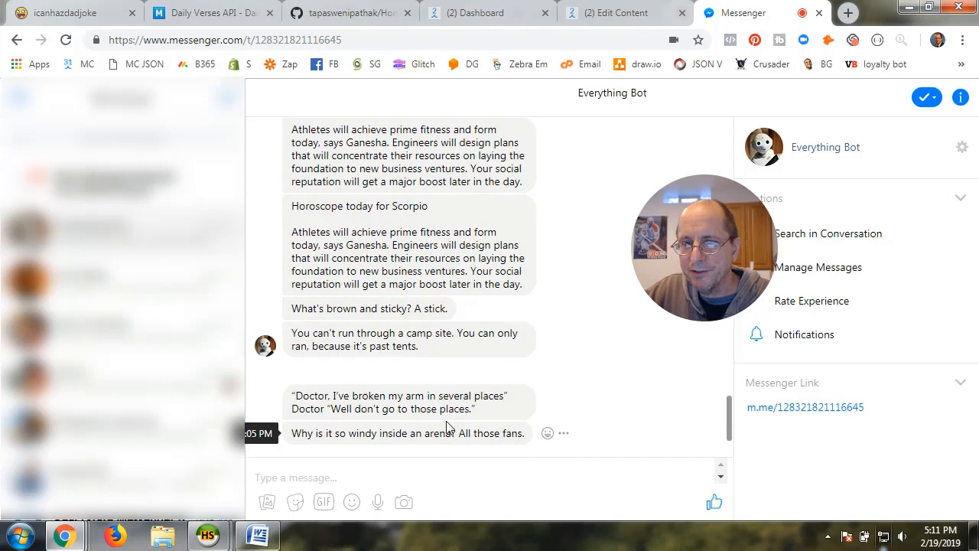
{"action": "scroll", "coordinate": [447, 421], "scroll_direction": "down", "scroll_amount": 2}
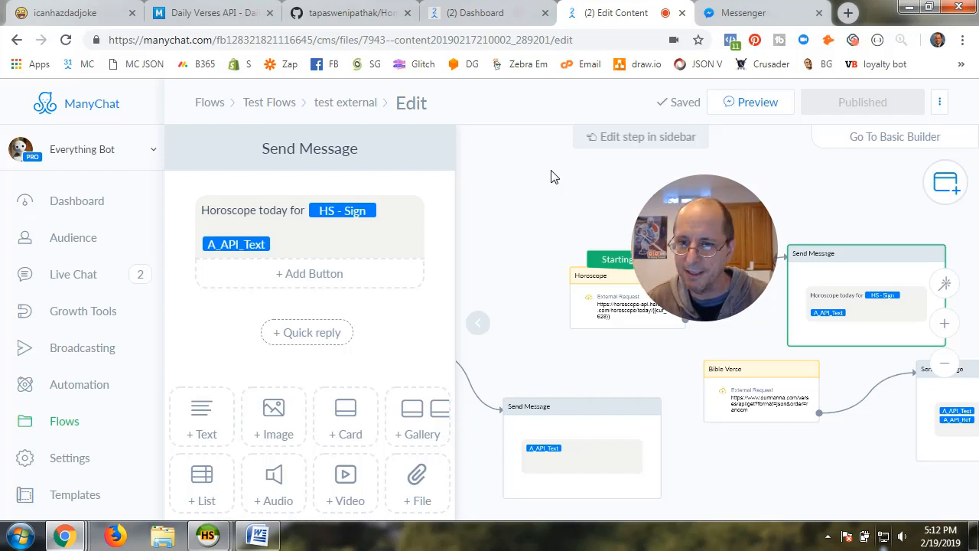
- Move the Starting Step marker from the Horoscope action to the Bible Verse action and publish the flow
{"action": "left_click", "coordinate": [490, 332]}
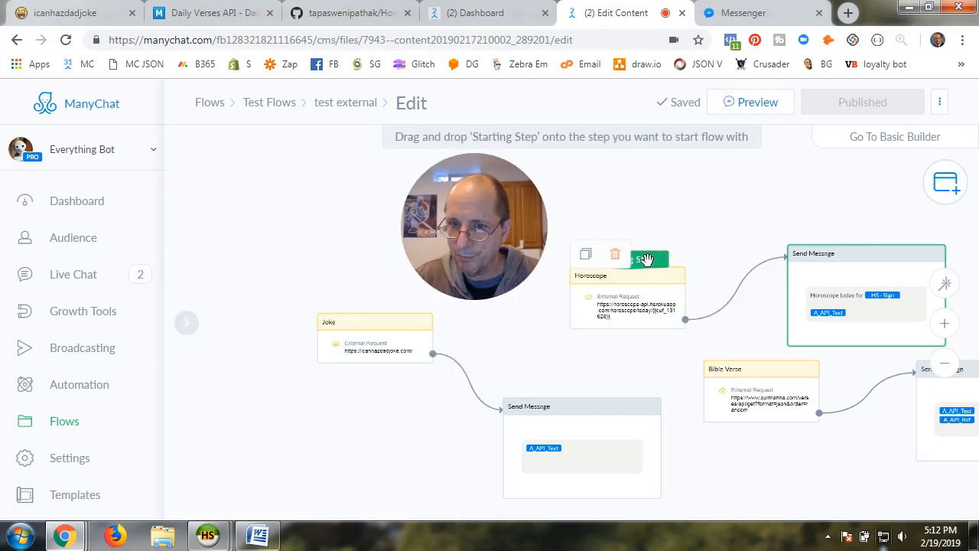
{"action": "left_click_drag", "start_coordinate": [657, 260], "coordinate": [762, 370]}
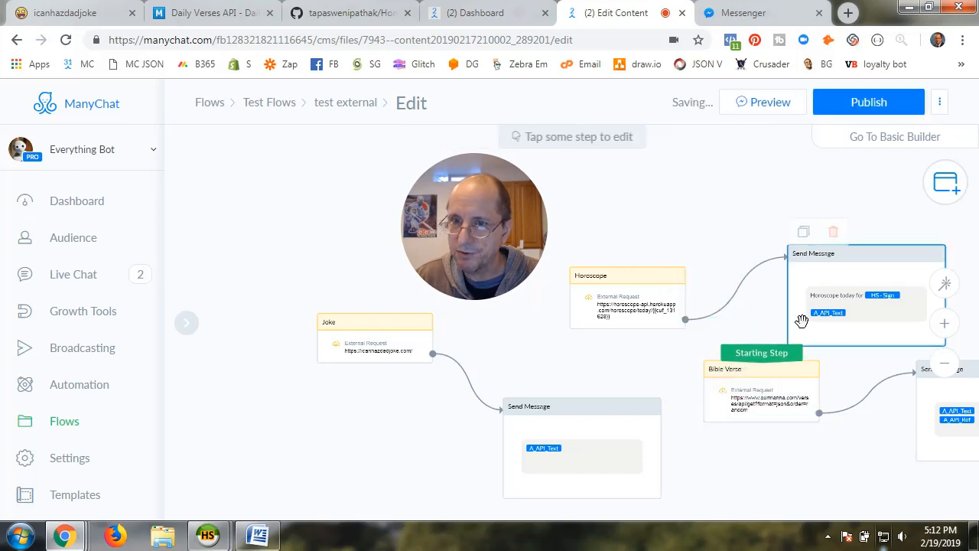
{"action": "left_click", "coordinate": [857, 102]}
- Examine the Our Manna Daily Verses API documentation, focusing on the other formats and the example URL's format and order parameters
{"action": "left_click", "coordinate": [222, 14]}
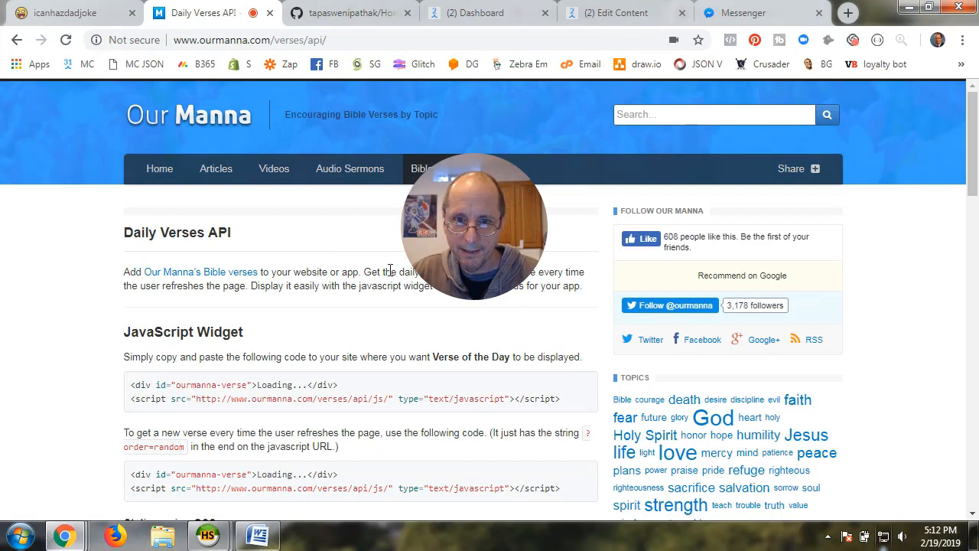
{"action": "scroll", "coordinate": [305, 353], "scroll_direction": "down", "scroll_amount": 2}
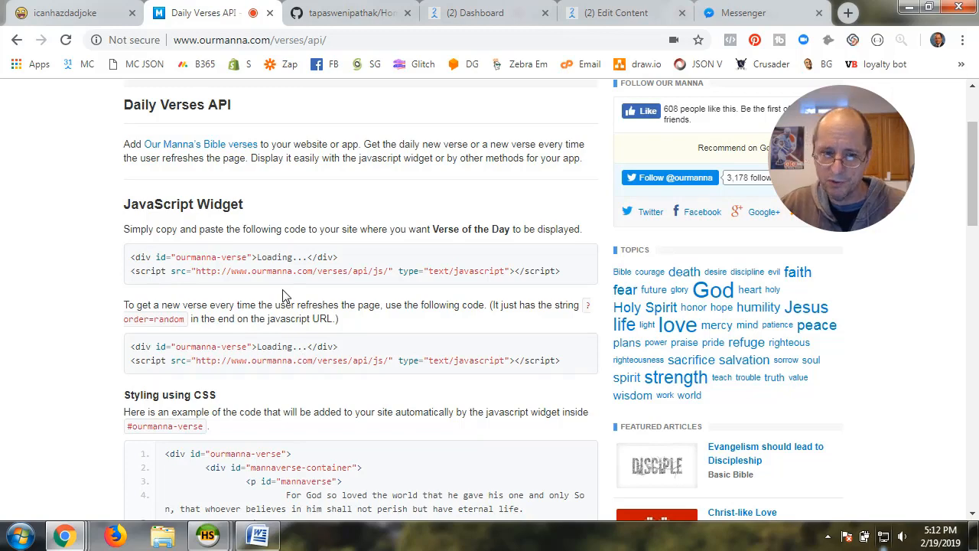
{"action": "scroll", "coordinate": [283, 296], "scroll_direction": "down", "scroll_amount": 6}
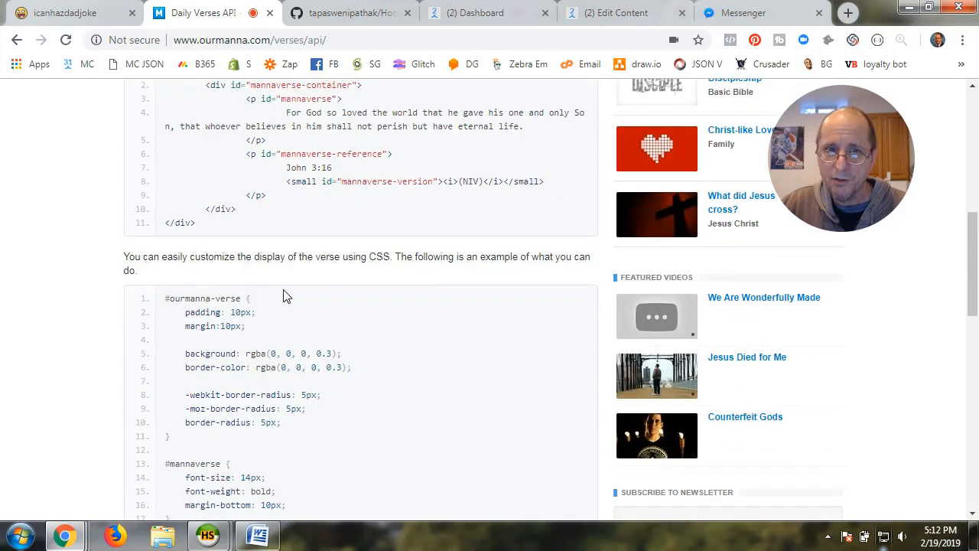
{"action": "scroll", "coordinate": [283, 294], "scroll_direction": "up", "scroll_amount": 4}
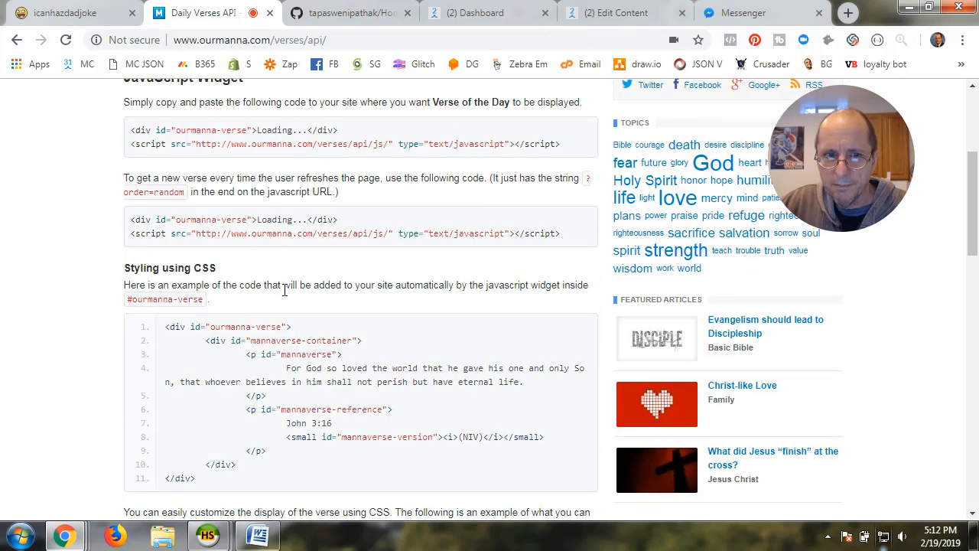
{"action": "scroll", "coordinate": [284, 289], "scroll_direction": "down", "scroll_amount": 15}
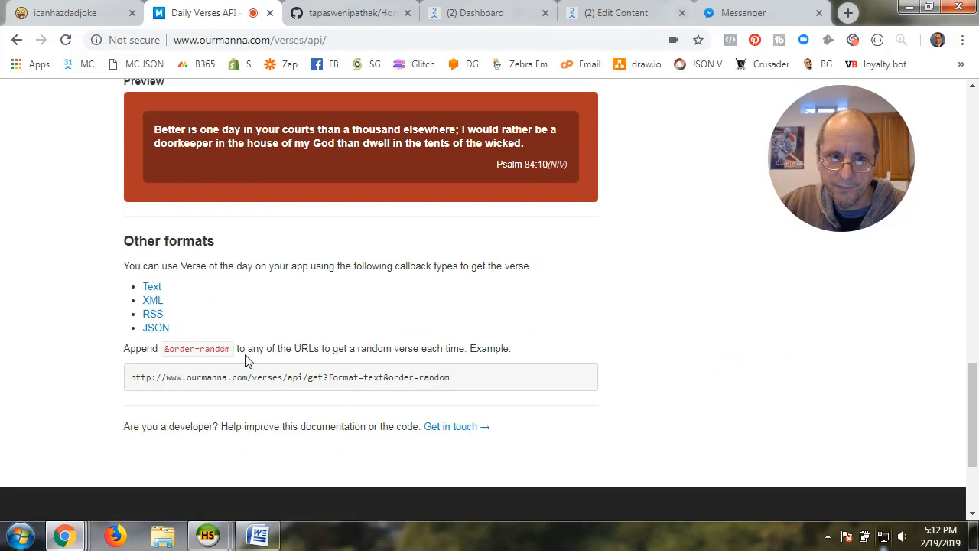
{"action": "scroll", "coordinate": [245, 358], "scroll_direction": "up", "scroll_amount": 12}
{"action": "scroll", "coordinate": [263, 324], "scroll_direction": "down", "scroll_amount": 12}
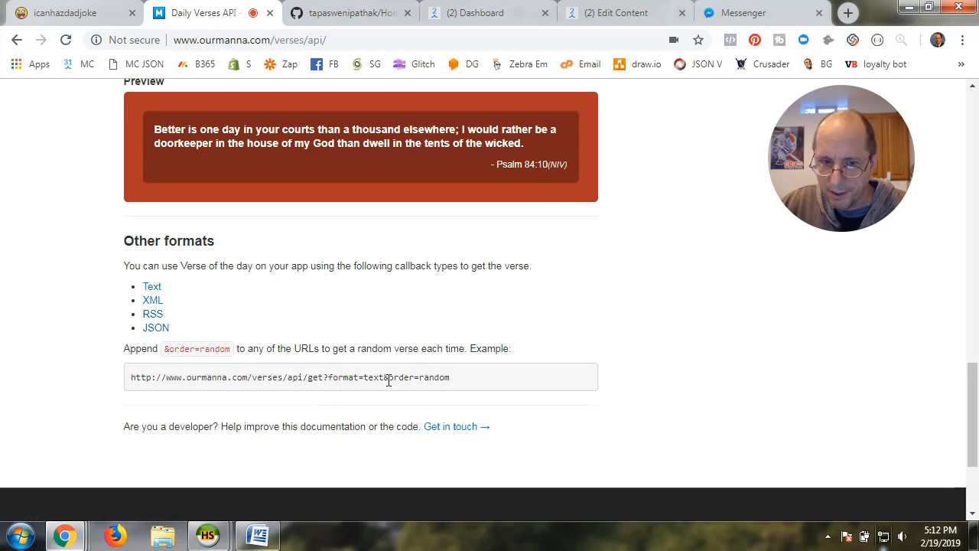
{"action": "left_click_drag", "start_coordinate": [364, 380], "coordinate": [381, 381]}
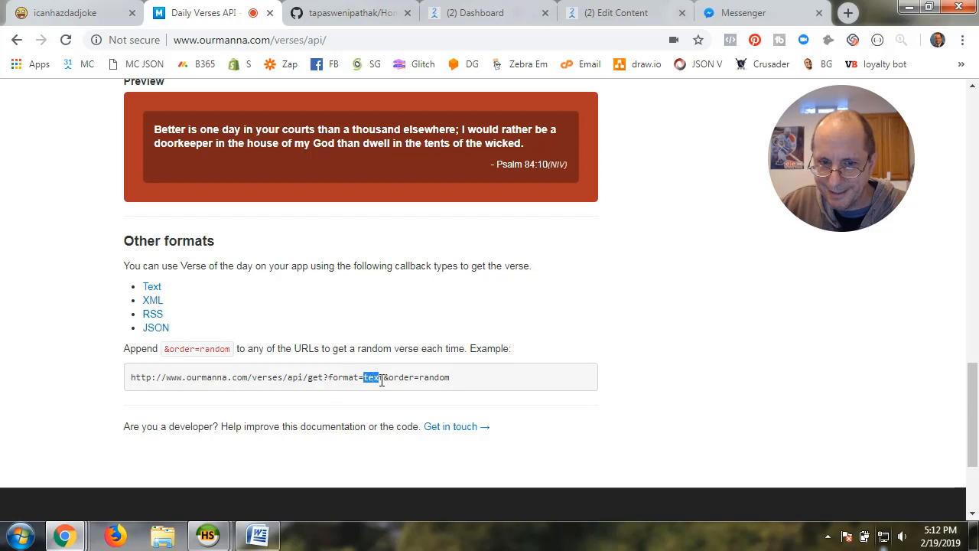
{"action": "left_click", "coordinate": [367, 389]}
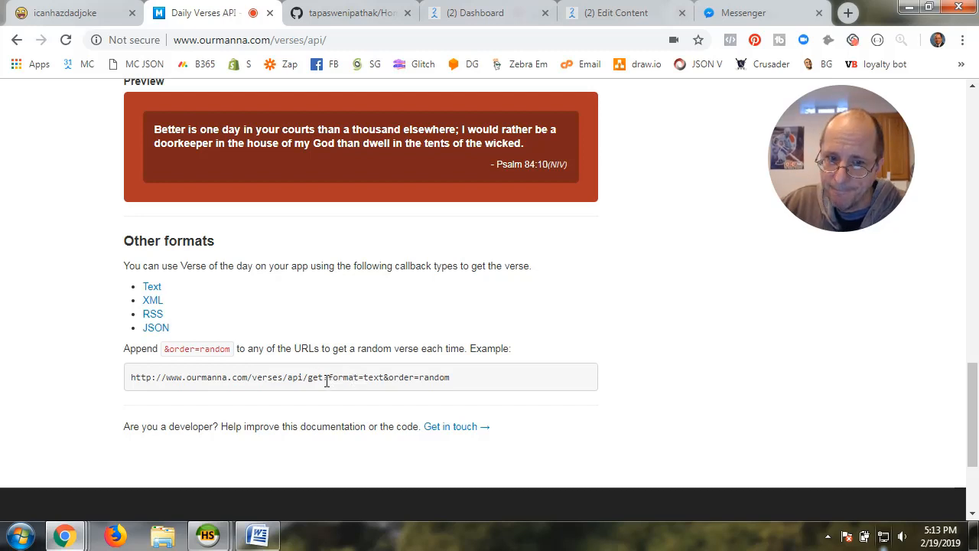
{"action": "left_click_drag", "start_coordinate": [323, 381], "coordinate": [453, 386]}
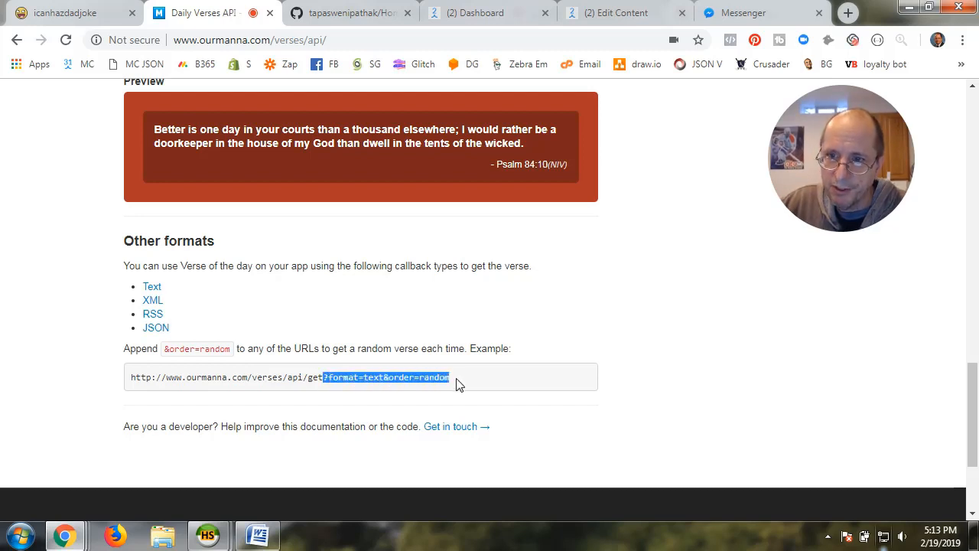
{"action": "left_click", "coordinate": [327, 377]}
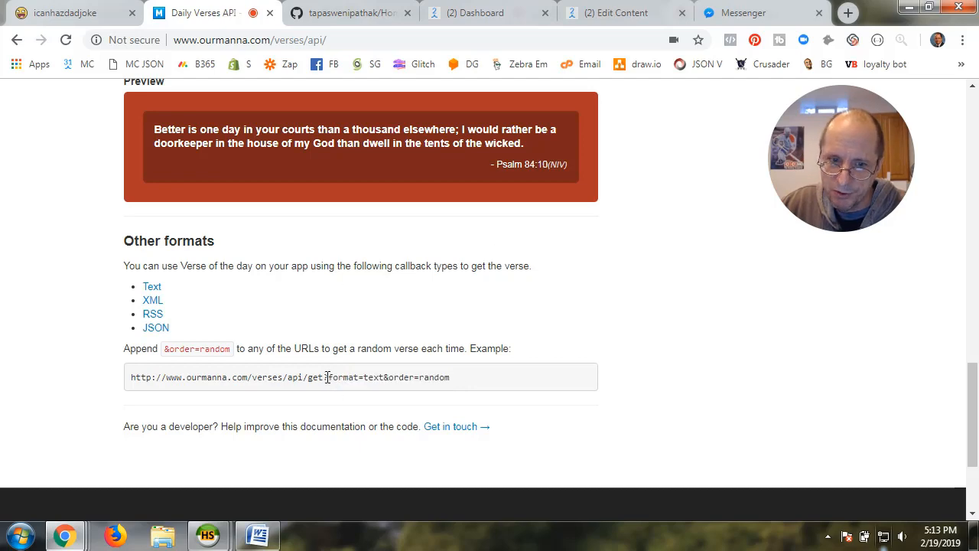
- Return to the flow editor, open the Bible Verse external request for editing, and test it as a POST request
{"action": "left_click", "coordinate": [589, 17]}
{"action": "left_click", "coordinate": [765, 382]}
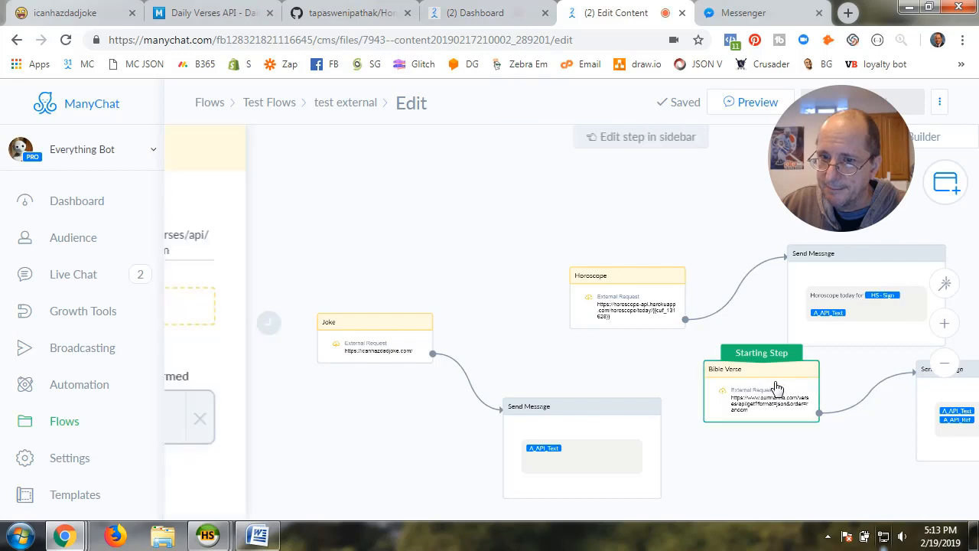
{"action": "left_click", "coordinate": [320, 257]}
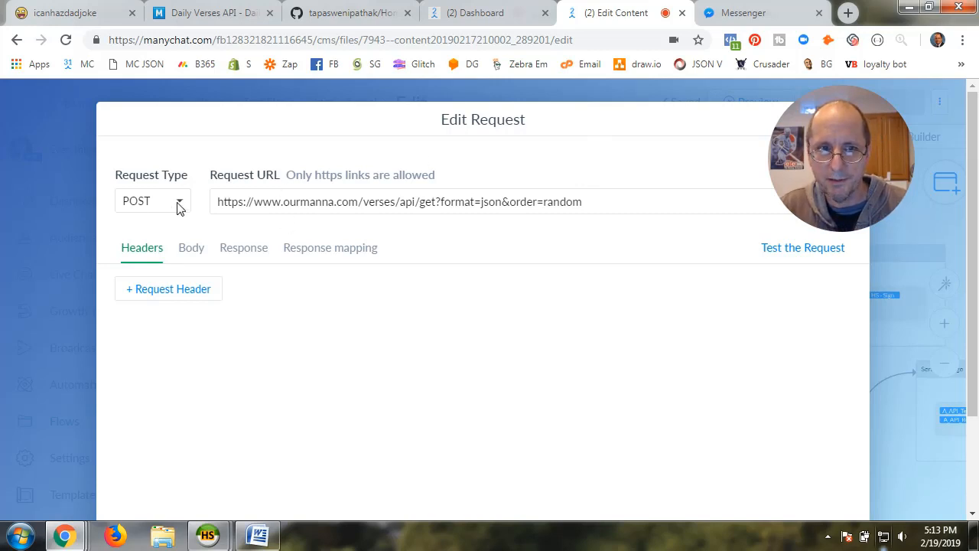
{"action": "left_click", "coordinate": [782, 252]}
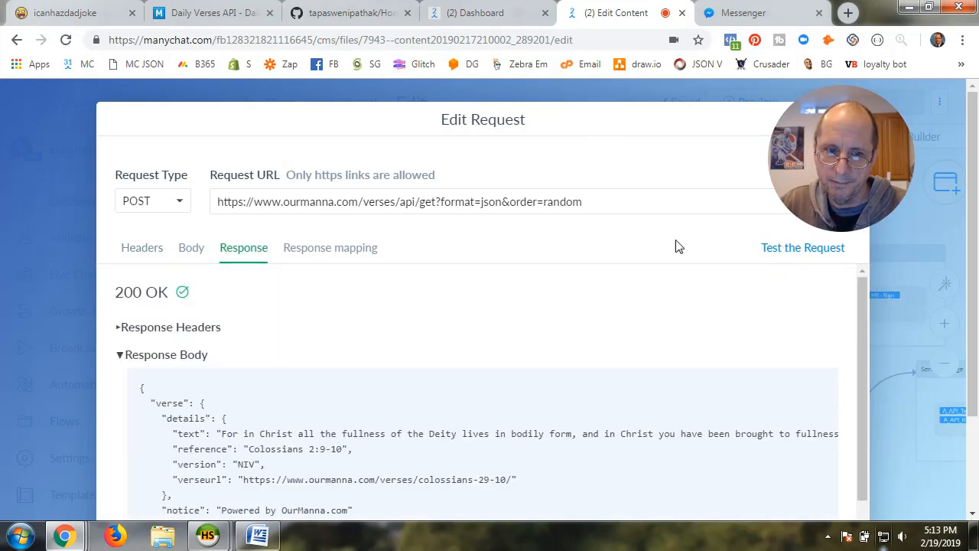
- Set the Bible Verse request type to GET and test the request again
{"action": "left_click", "coordinate": [176, 208]}
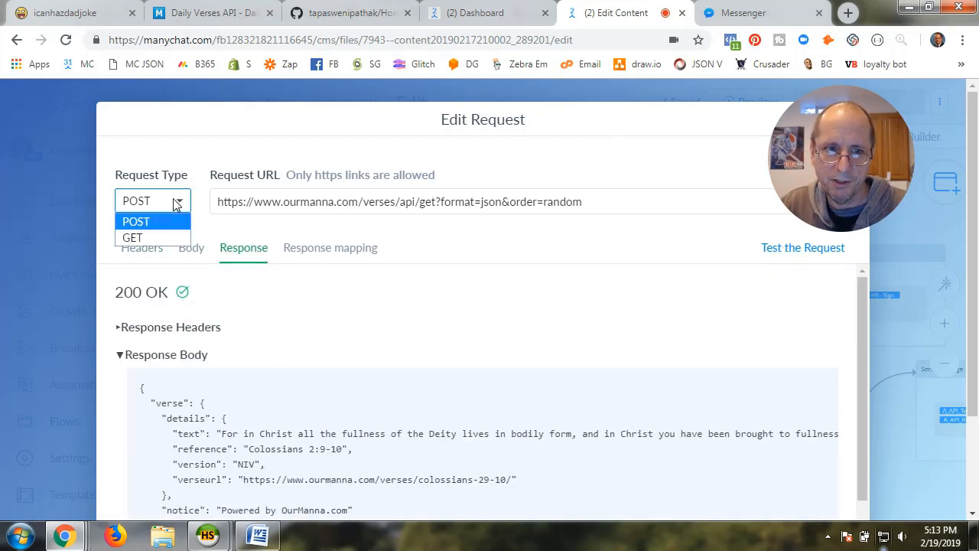
{"action": "left_click", "coordinate": [172, 239]}
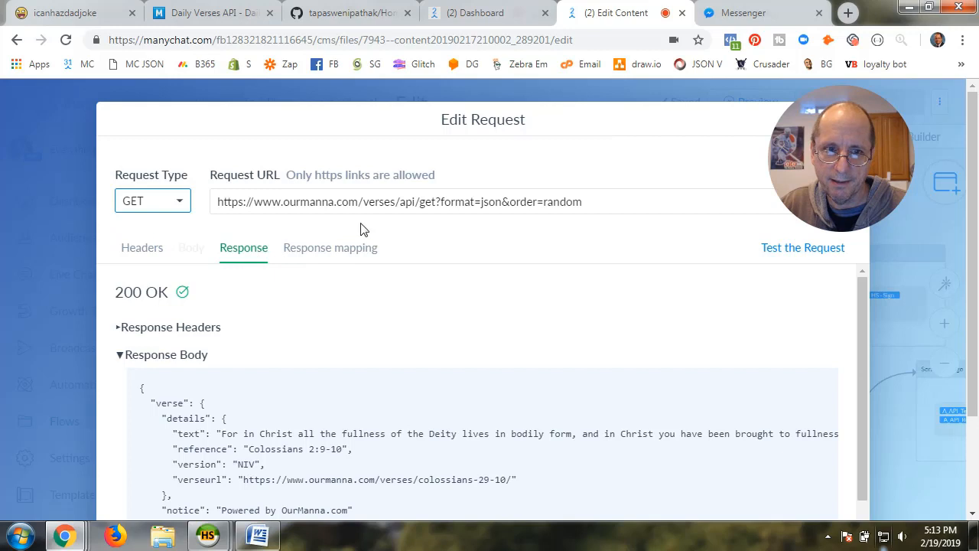
{"action": "left_click", "coordinate": [773, 253]}
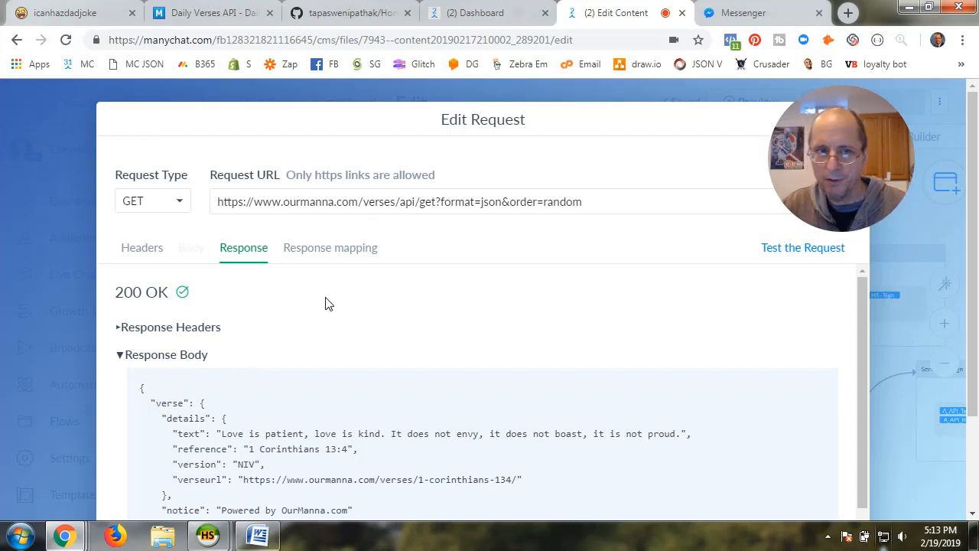
- Check the protocol of the documentation's example URL, and try testing the Bible Verse request with http instead of https
{"action": "left_click", "coordinate": [248, 17]}
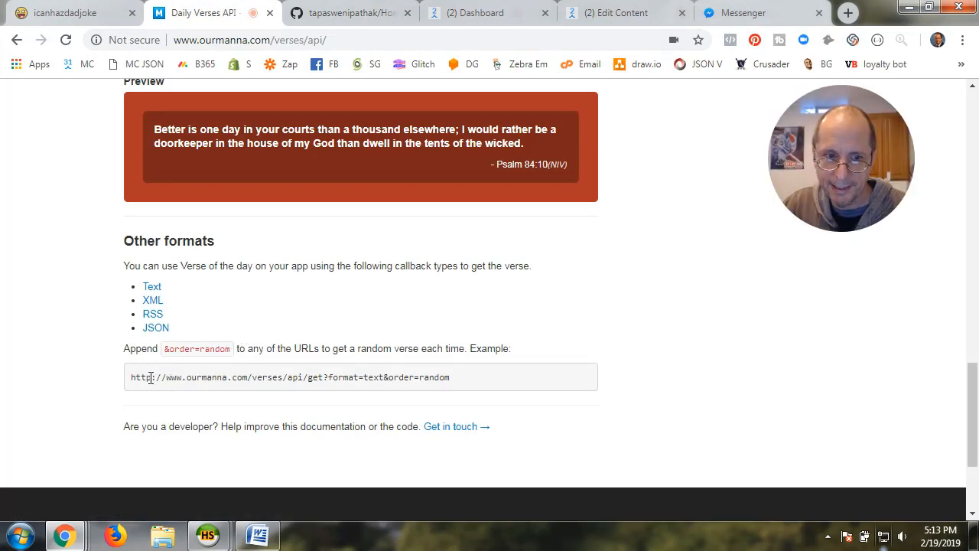
{"action": "left_click", "coordinate": [634, 17]}
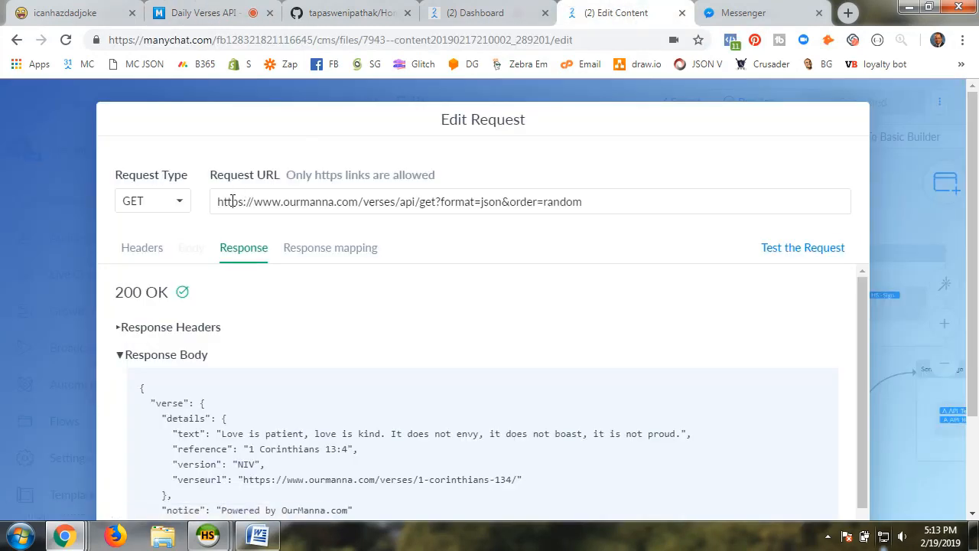
{"action": "left_click", "coordinate": [242, 204]}
{"action": "key", "text": "BackSpace"}
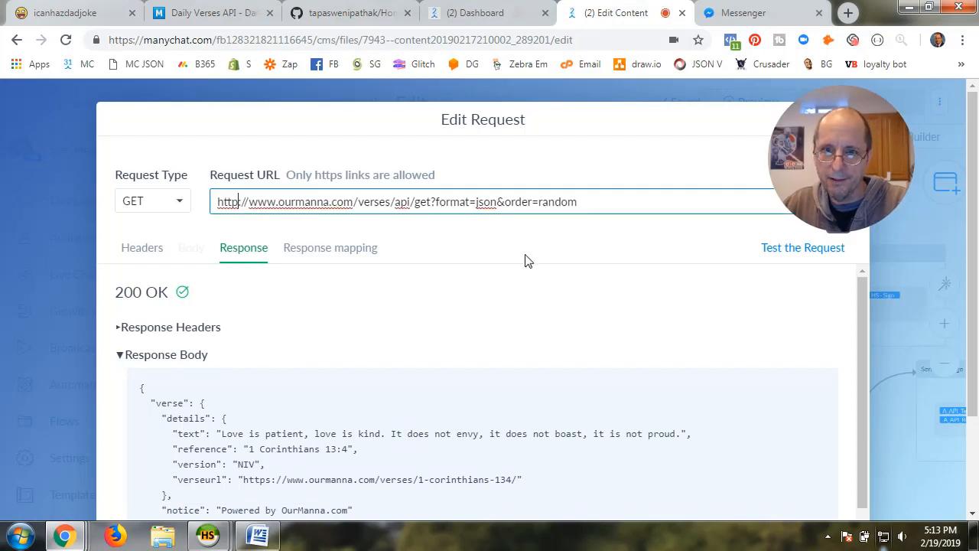
{"action": "left_click", "coordinate": [780, 250]}
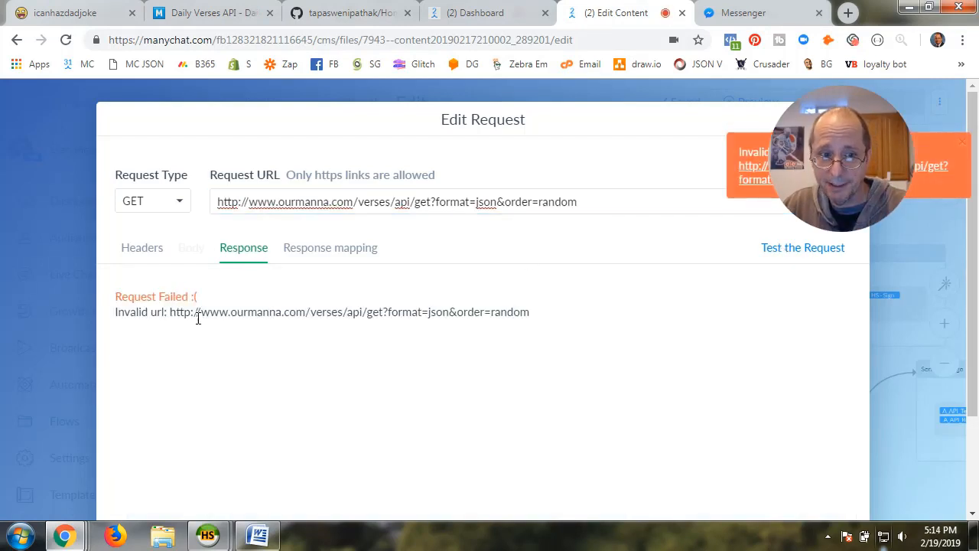
- Restore https in the Bible Verse request URL and rerun the test
{"action": "left_click", "coordinate": [238, 209]}
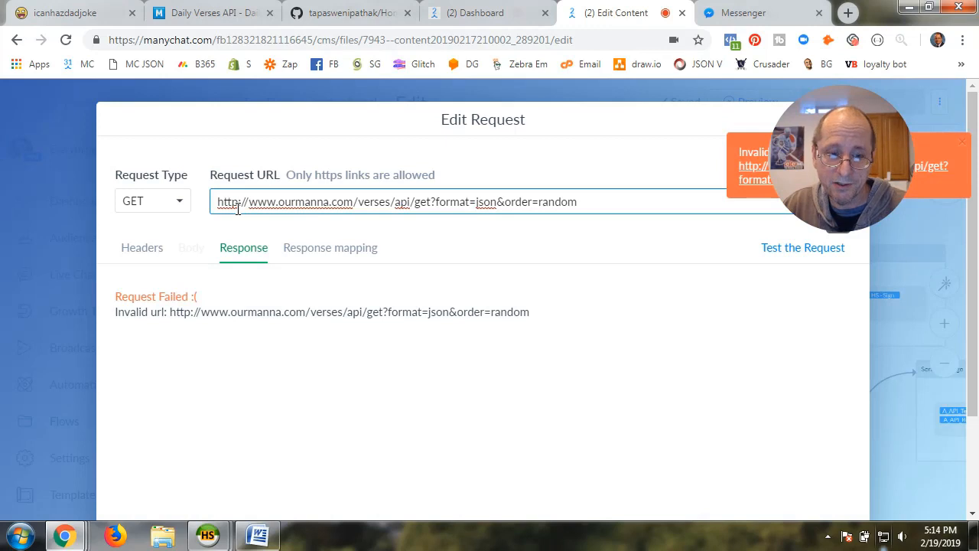
{"action": "type", "text": "s"}
{"action": "left_click", "coordinate": [781, 252]}
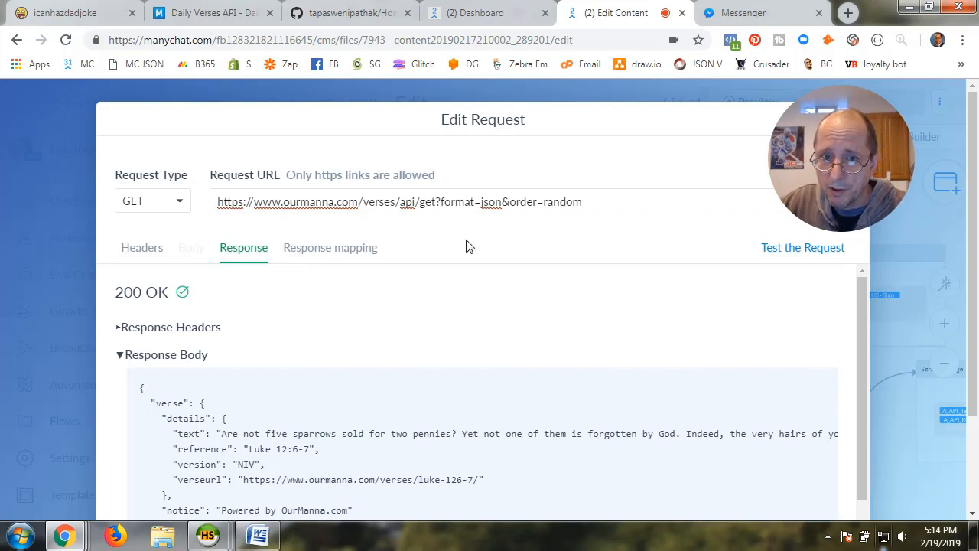
- Compare the request URL's format=json and order=random parameters with the example URL under Other formats in the Daily Verses documentation
{"action": "left_click_drag", "start_coordinate": [442, 202], "coordinate": [585, 204]}
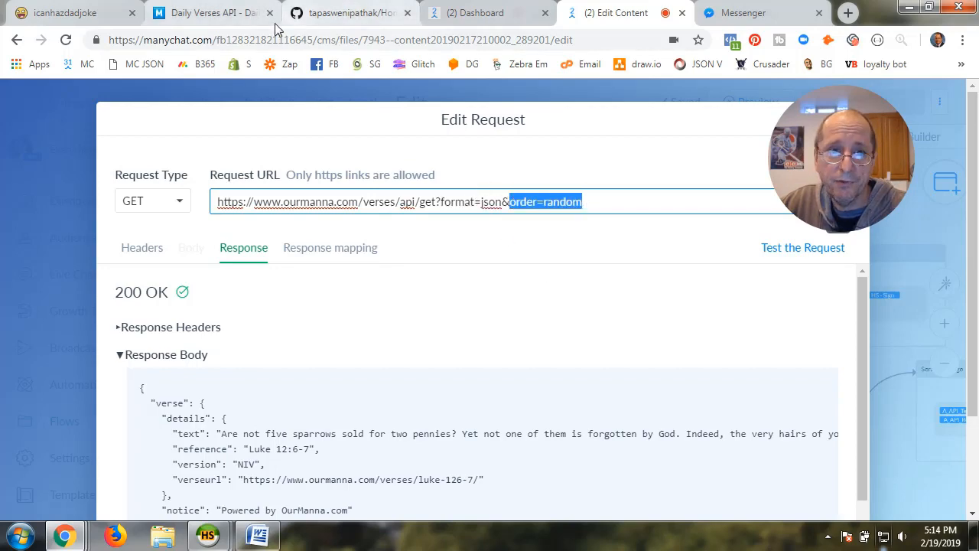
{"action": "left_click", "coordinate": [233, 23]}
{"action": "scroll", "coordinate": [233, 306], "scroll_direction": "up", "scroll_amount": 20}
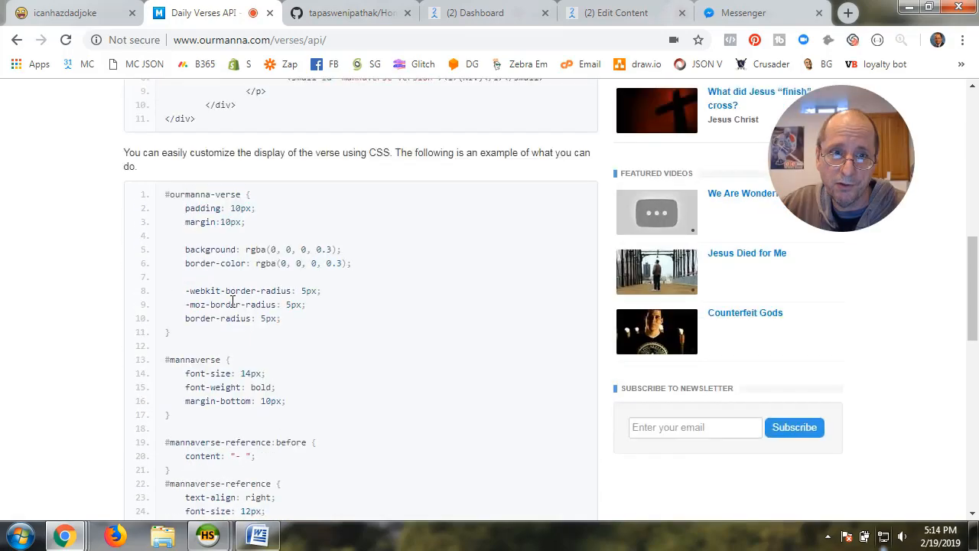
{"action": "scroll", "coordinate": [233, 306], "scroll_direction": "down", "scroll_amount": 20}
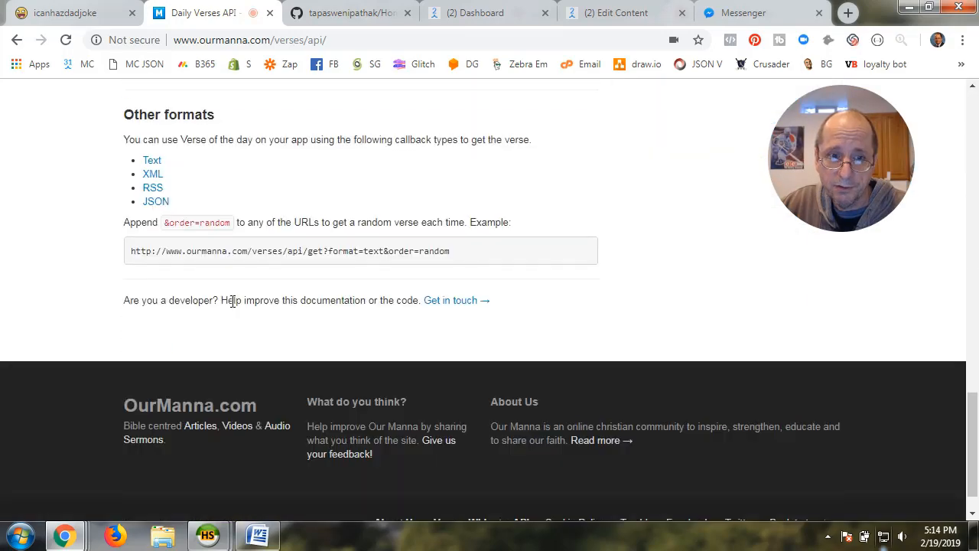
{"action": "scroll", "coordinate": [214, 313], "scroll_direction": "up", "scroll_amount": 2}
{"action": "scroll", "coordinate": [205, 329], "scroll_direction": "down", "scroll_amount": 2}
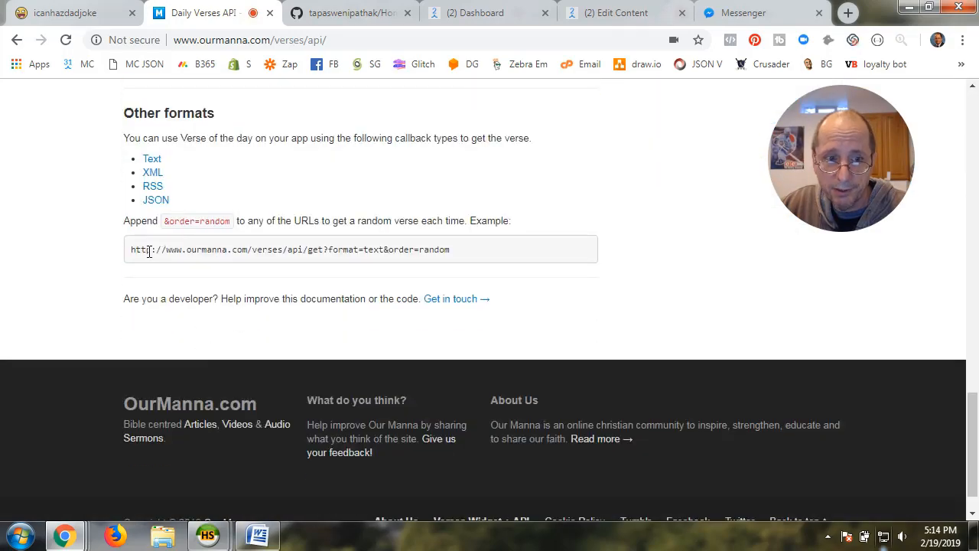
{"action": "left_click_drag", "start_coordinate": [133, 253], "coordinate": [462, 258]}
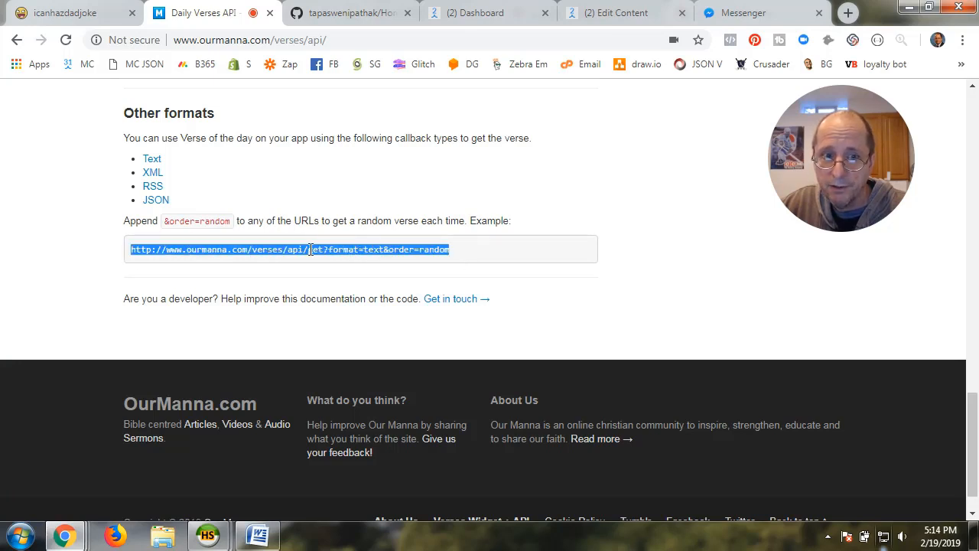
{"action": "left_click", "coordinate": [337, 257]}
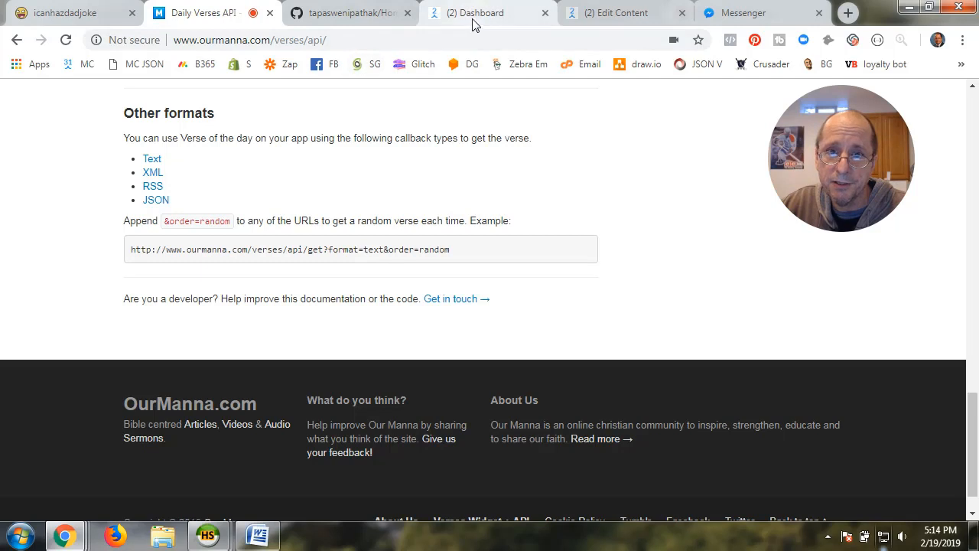
{"action": "left_click", "coordinate": [614, 12]}
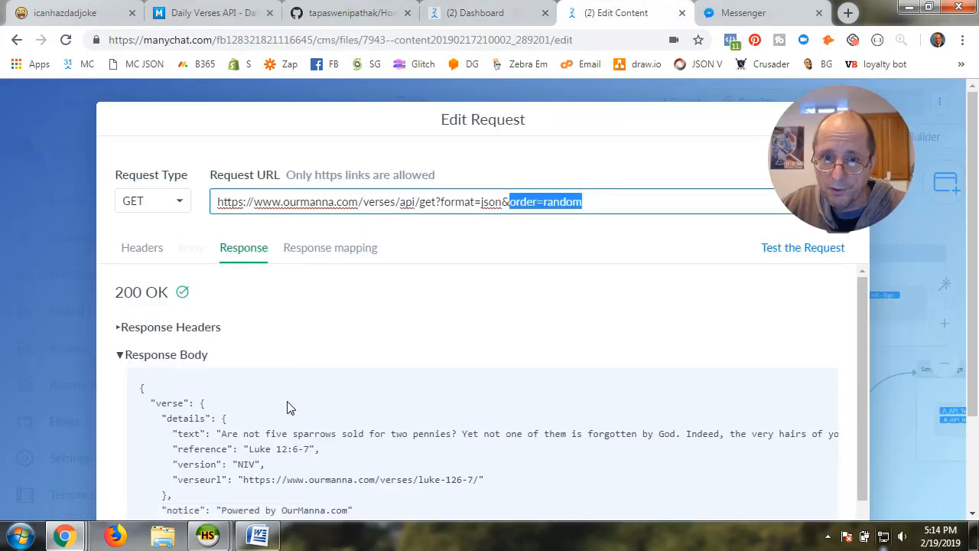
{"action": "left_click_drag", "start_coordinate": [482, 205], "coordinate": [502, 203]}
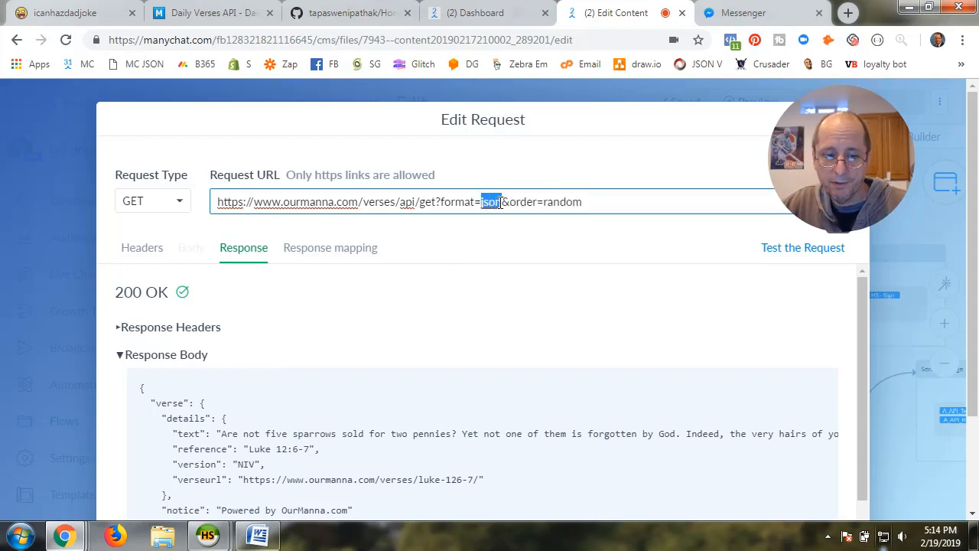
- Try testing the Bible Verse request with the URL's format parameter set to text
{"action": "type", "text": "text"}
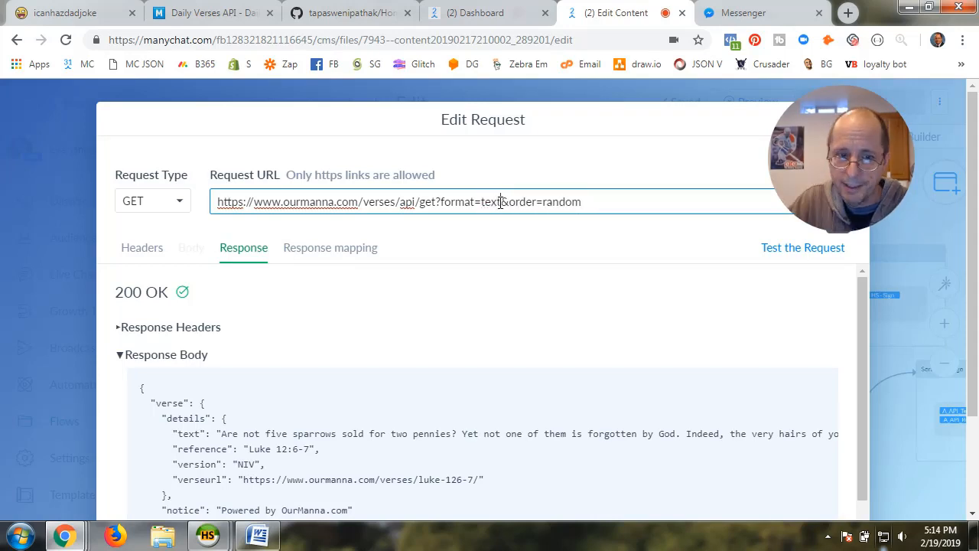
{"action": "scroll", "coordinate": [153, 468], "scroll_direction": "down", "scroll_amount": 1}
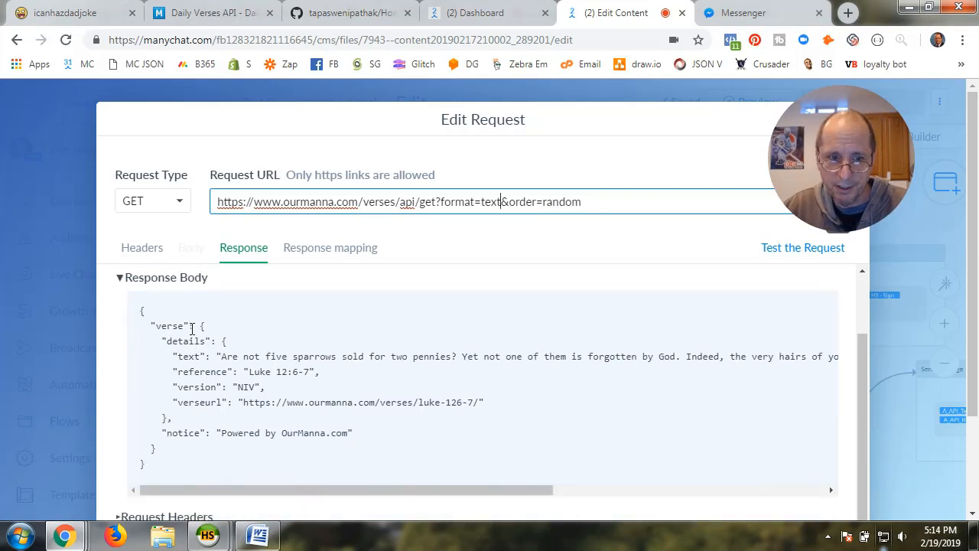
{"action": "left_click", "coordinate": [768, 251]}
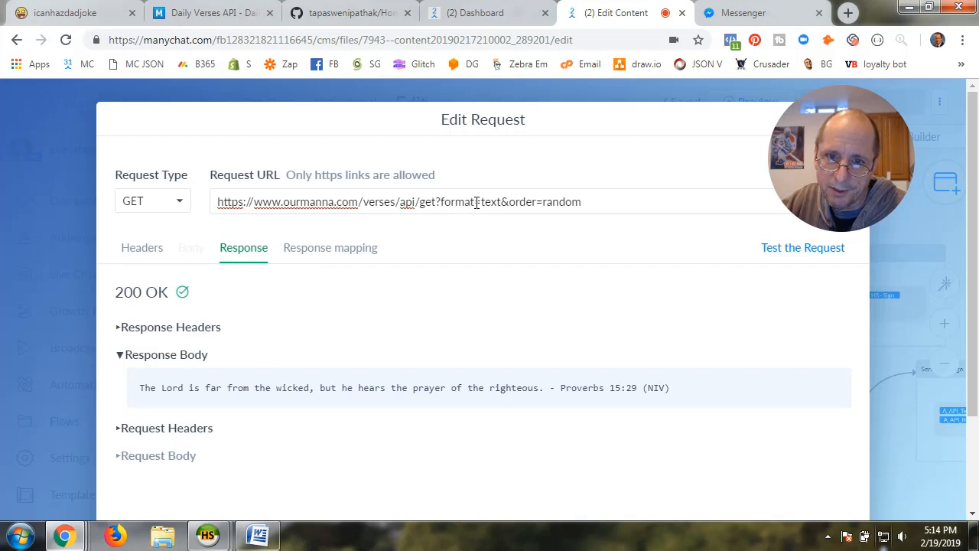
- Set the Bible Verse request URL's format parameter back to json and rerun the test
{"action": "left_click_drag", "start_coordinate": [481, 201], "coordinate": [497, 200]}
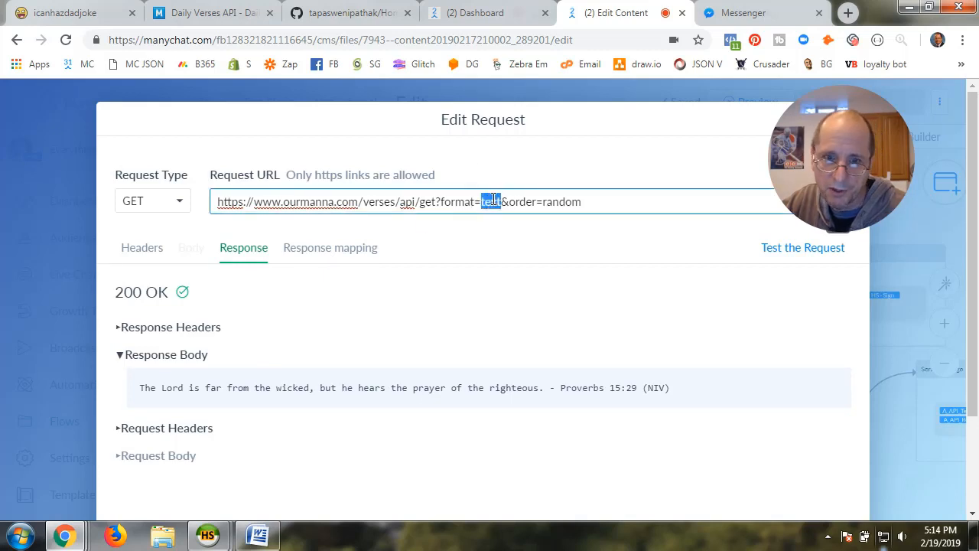
{"action": "type", "text": "json"}
{"action": "left_click", "coordinate": [775, 249]}
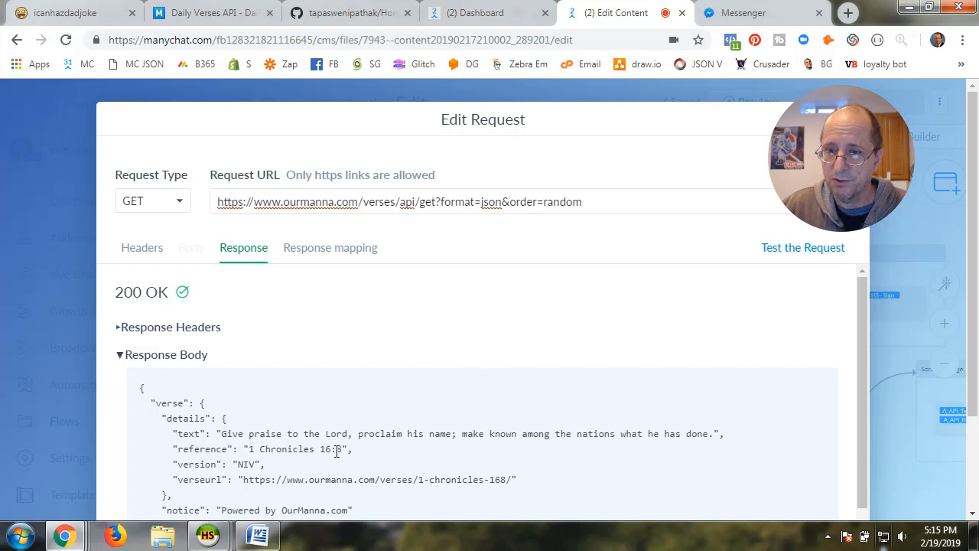
- Compare the outer braces and verse object of the JSON response body with the start of the response mapping's JSONPath entries
{"action": "left_click", "coordinate": [308, 257]}
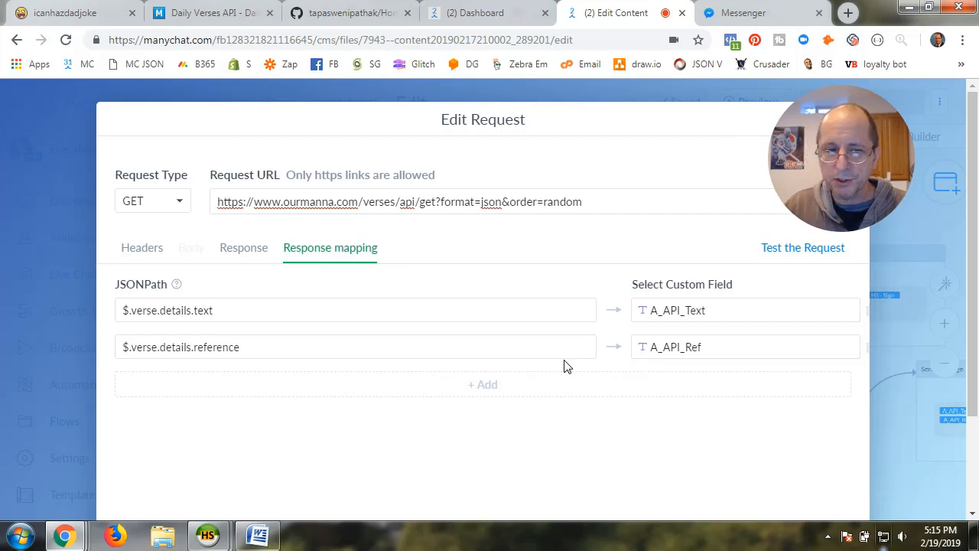
{"action": "left_click", "coordinate": [249, 260]}
{"action": "scroll", "coordinate": [387, 339], "scroll_direction": "down", "scroll_amount": 2}
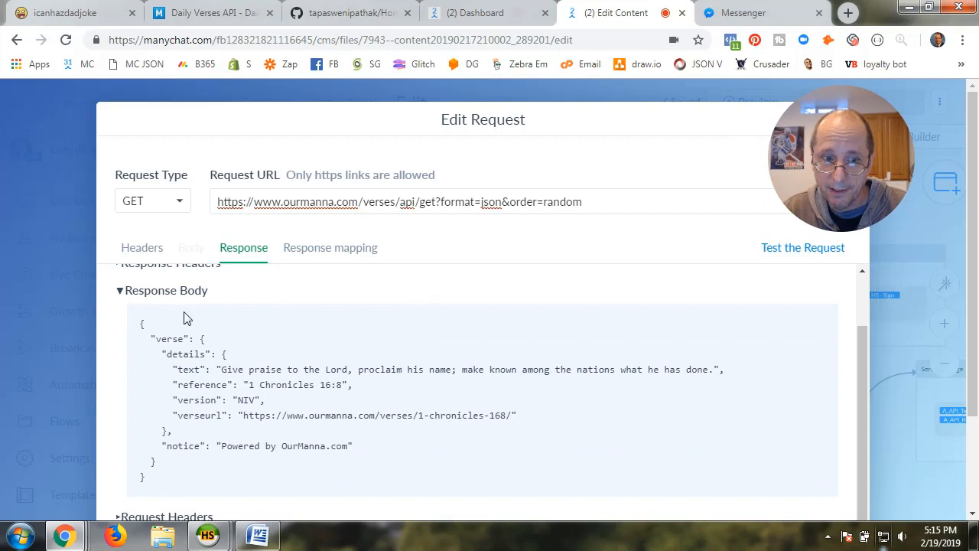
{"action": "left_click_drag", "start_coordinate": [150, 338], "coordinate": [207, 339]}
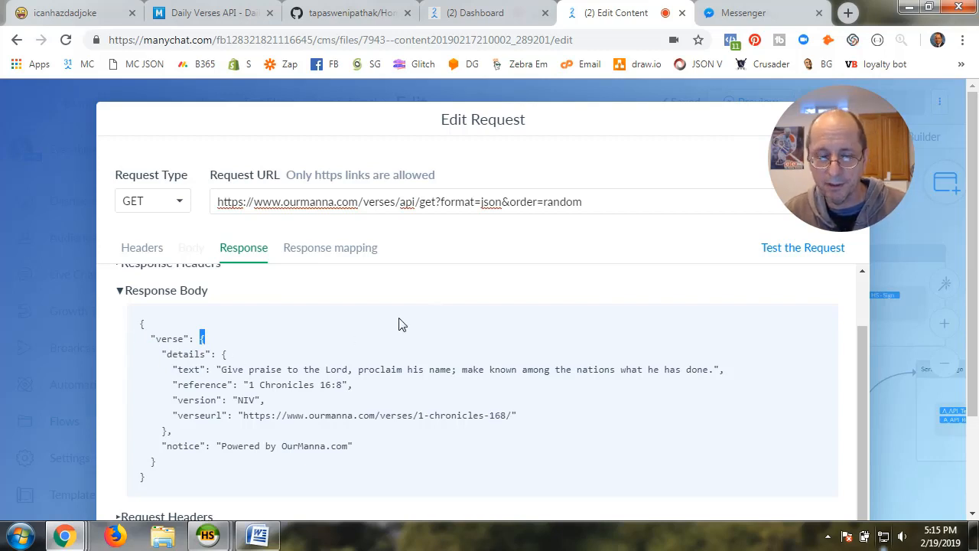
{"action": "left_click", "coordinate": [151, 341]}
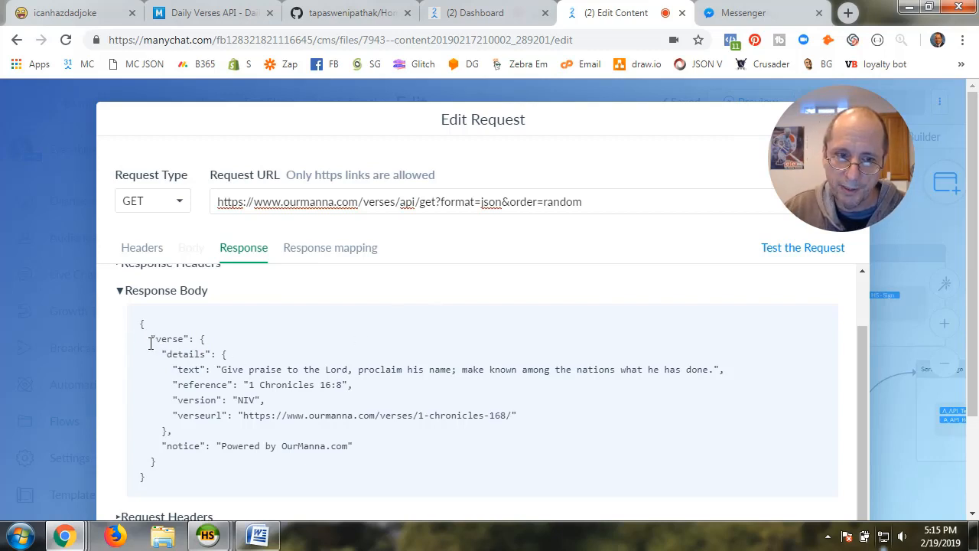
{"action": "left_click_drag", "start_coordinate": [142, 325], "coordinate": [147, 494]}
{"action": "left_click", "coordinate": [226, 330]}
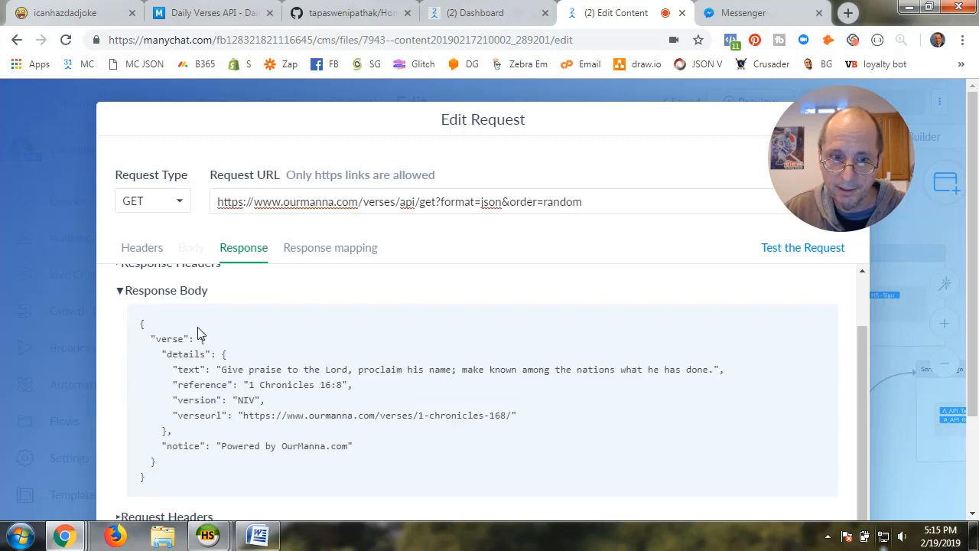
{"action": "left_click_drag", "start_coordinate": [150, 340], "coordinate": [196, 340]}
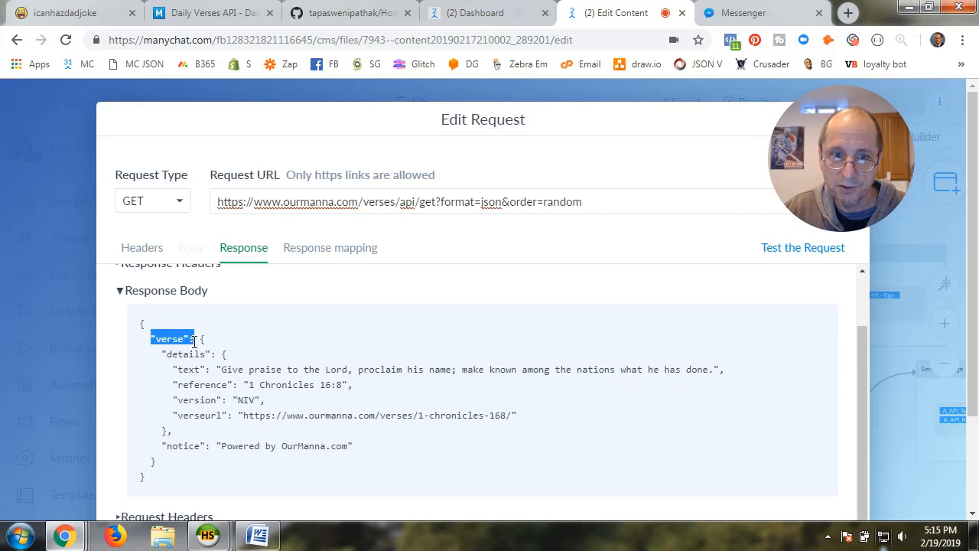
{"action": "left_click", "coordinate": [307, 255]}
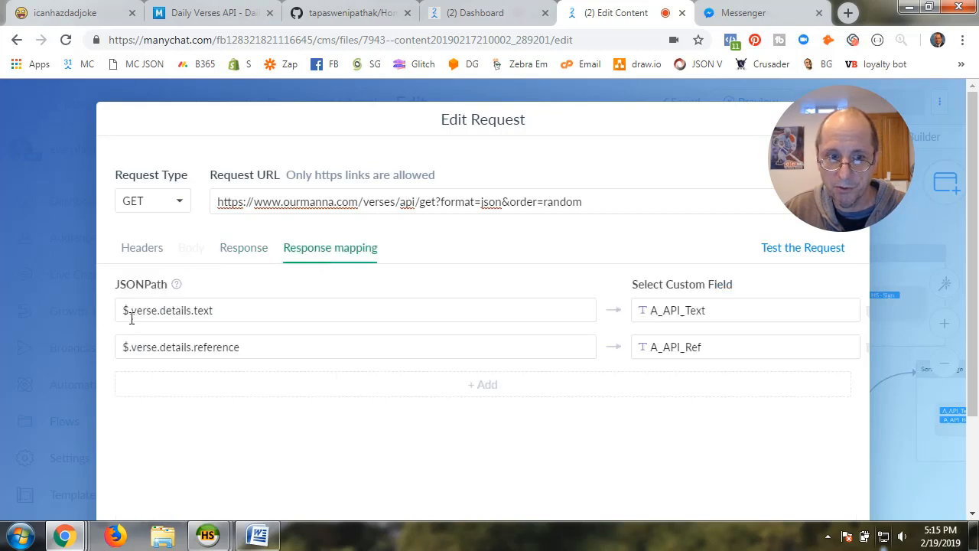
{"action": "left_click", "coordinate": [243, 252]}
{"action": "scroll", "coordinate": [173, 428], "scroll_direction": "down", "scroll_amount": 2}
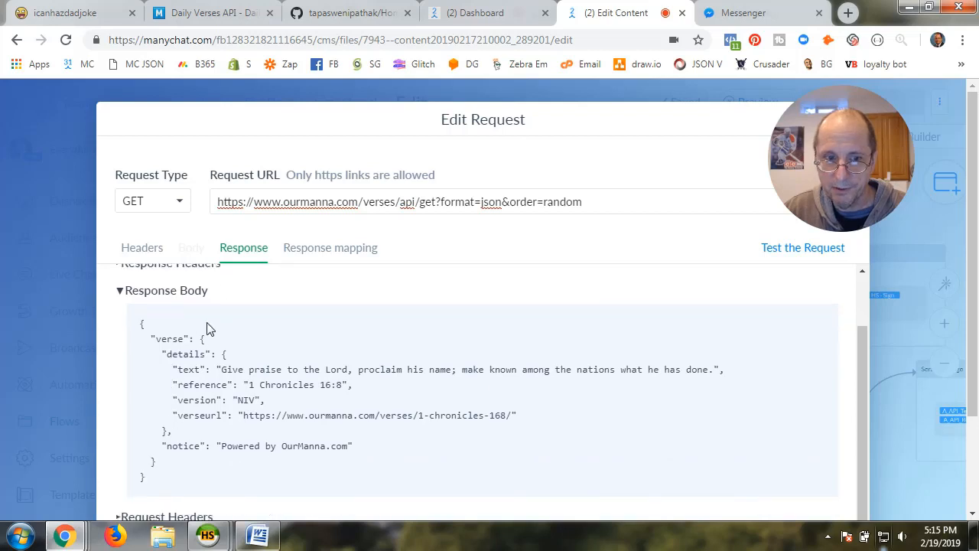
- Compare the details object nested inside verse in the response body with the details part of the mapping's JSONPath
{"action": "mouse_move", "coordinate": [200, 338]}
{"action": "left_mouse_down"}
{"action": "mouse_move", "coordinate": [157, 350]}
{"action": "mouse_move", "coordinate": [217, 367]}
{"action": "mouse_move", "coordinate": [211, 354]}
{"action": "left_mouse_up"}
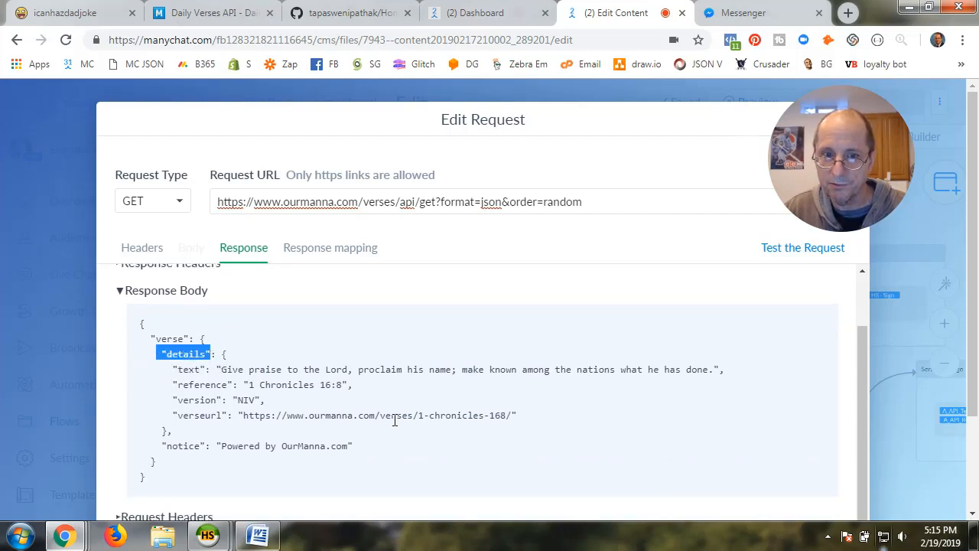
{"action": "left_click", "coordinate": [335, 253]}
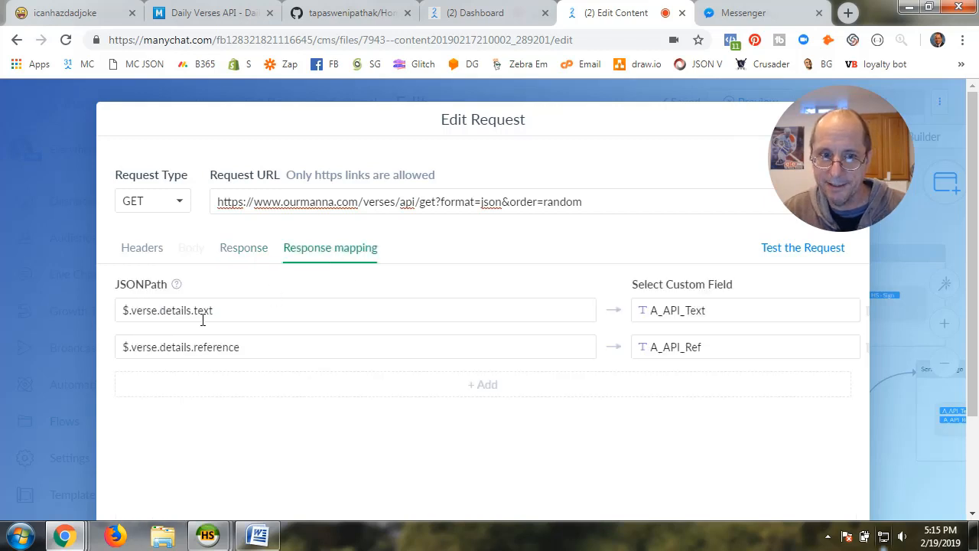
{"action": "left_click", "coordinate": [246, 253]}
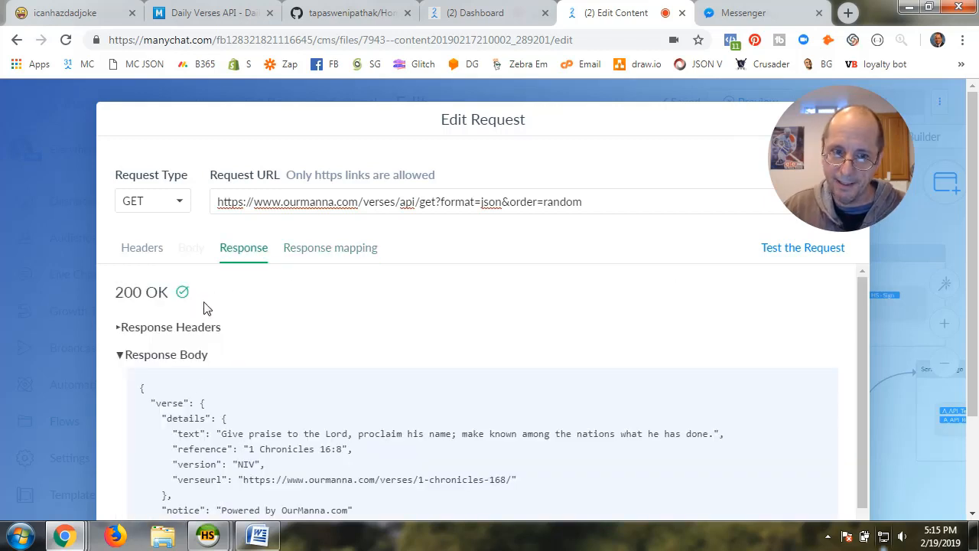
{"action": "scroll", "coordinate": [201, 402], "scroll_direction": "down", "scroll_amount": 1}
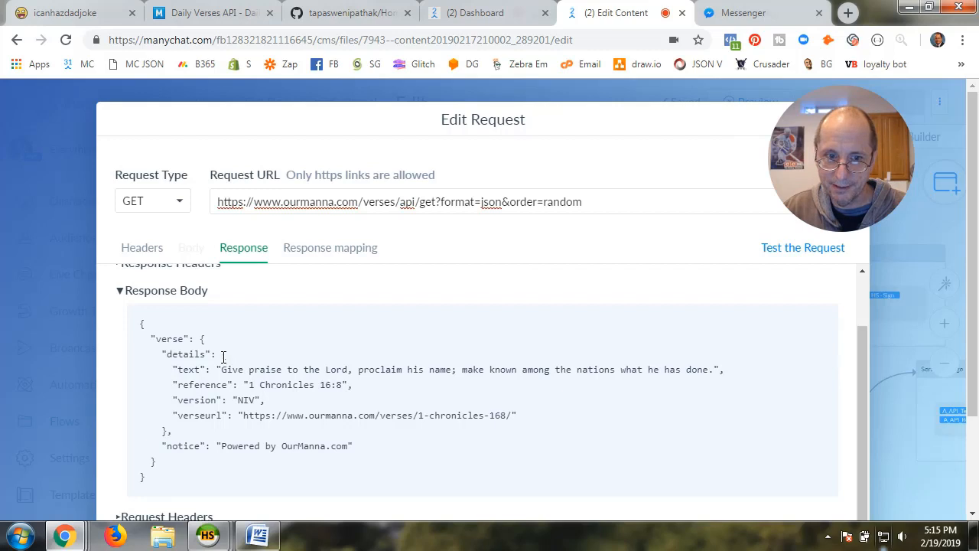
{"action": "left_click_drag", "start_coordinate": [221, 355], "coordinate": [197, 433]}
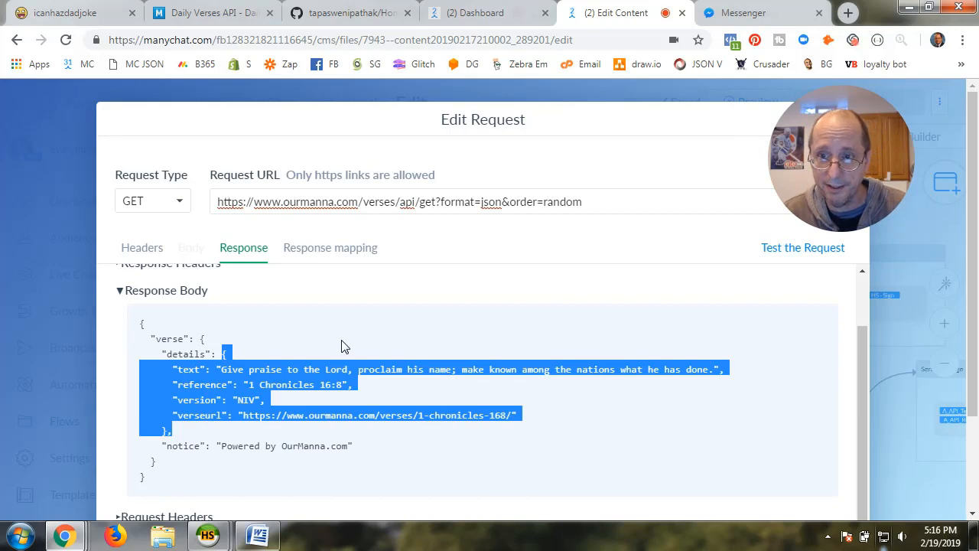
{"action": "left_click", "coordinate": [266, 353]}
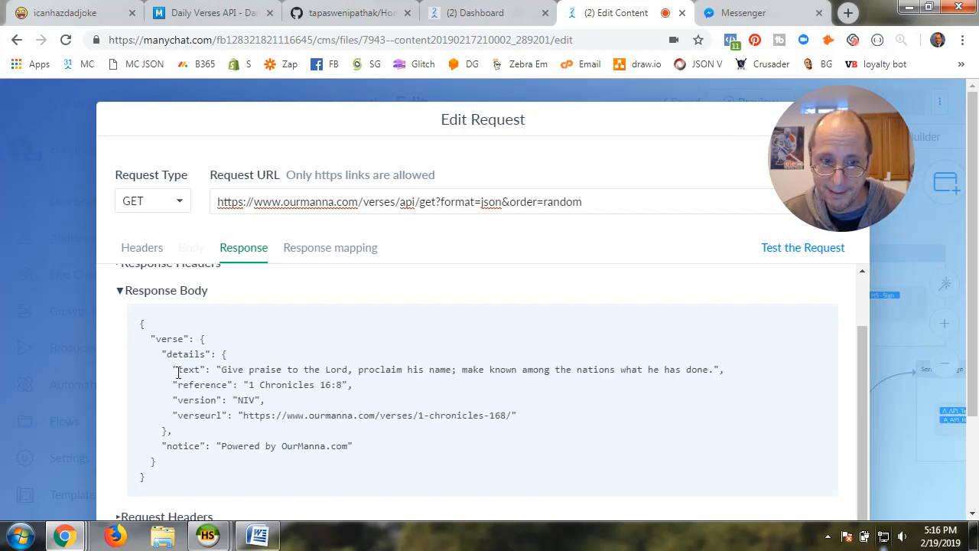
- Check how the text key in the details object is mapped to the A_API_Text custom field
{"action": "left_click_drag", "start_coordinate": [177, 373], "coordinate": [201, 369]}
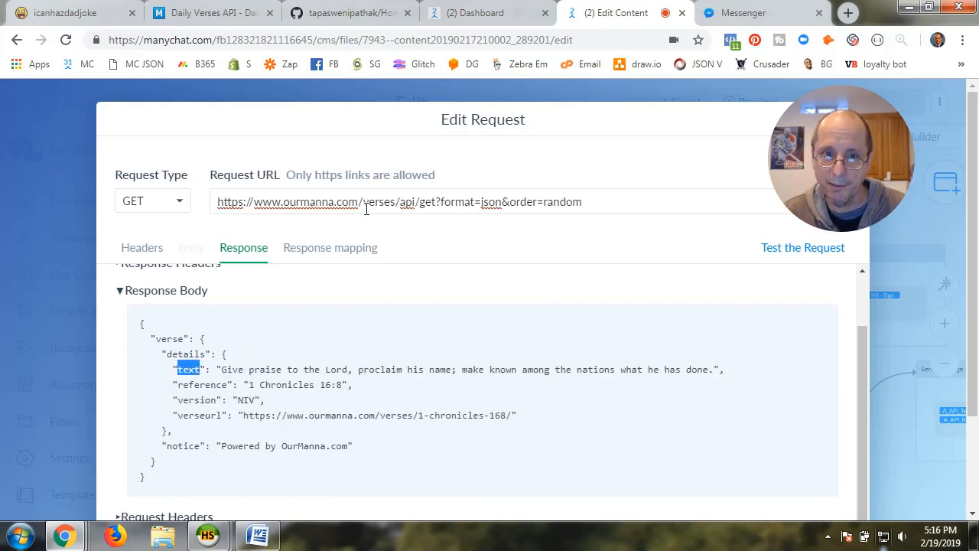
{"action": "left_click", "coordinate": [293, 248]}
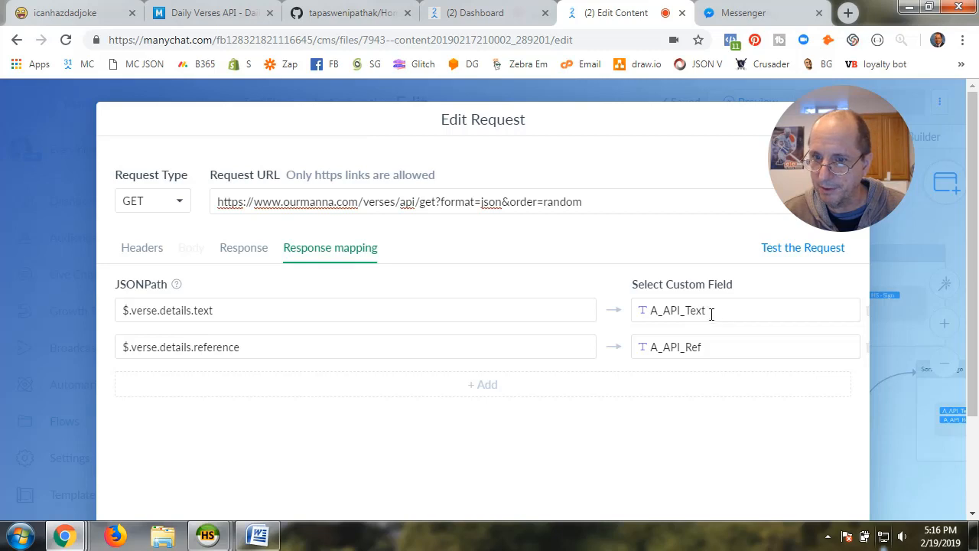
{"action": "left_click_drag", "start_coordinate": [711, 314], "coordinate": [629, 321]}
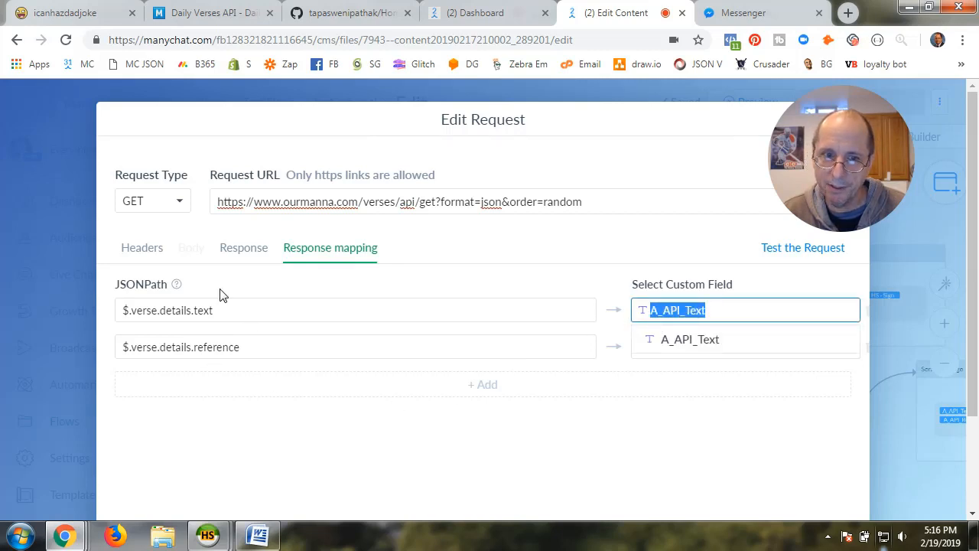
- Trace the reference value in the response body to its $.verse.details.reference path and the A_API_Ref custom field
{"action": "left_click", "coordinate": [228, 253]}
{"action": "left_click", "coordinate": [258, 256]}
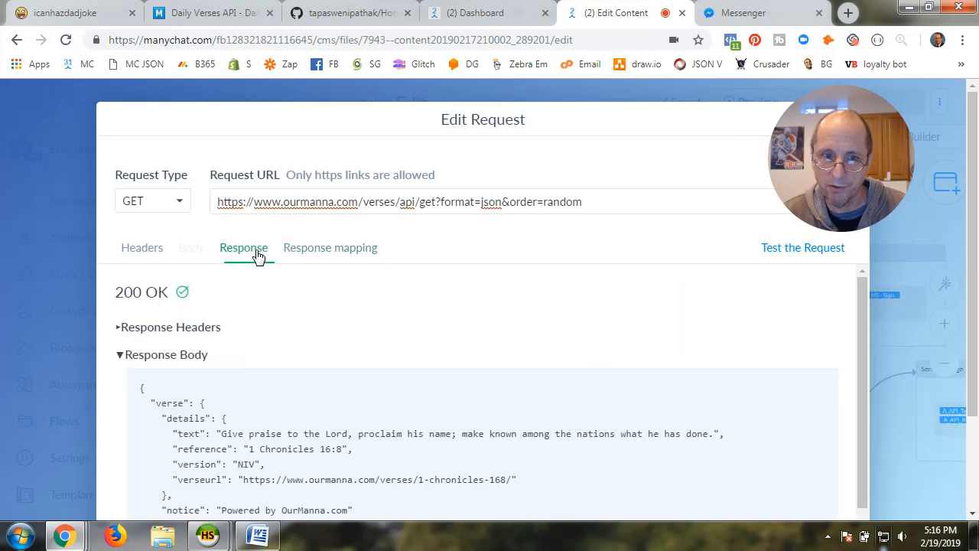
{"action": "left_click_drag", "start_coordinate": [248, 449], "coordinate": [346, 450]}
{"action": "left_click", "coordinate": [317, 257]}
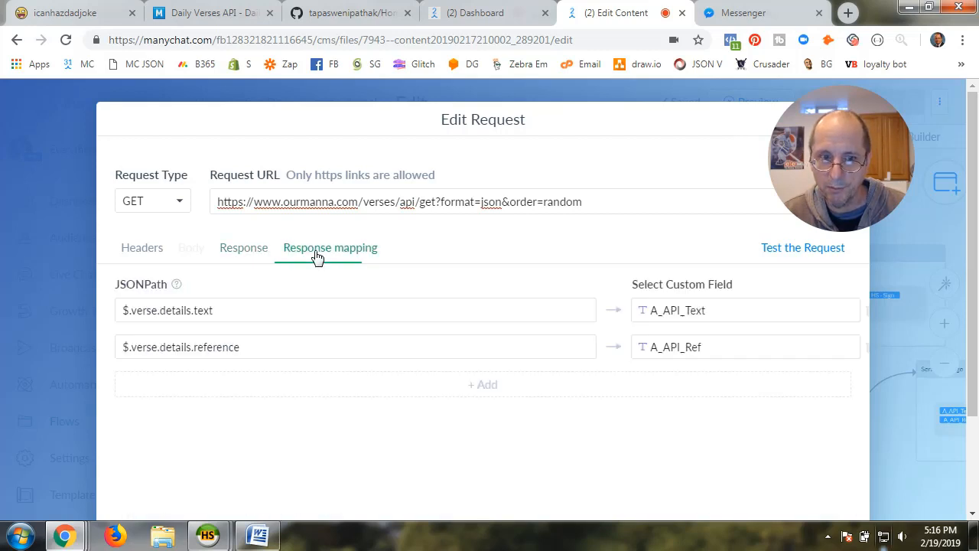
{"action": "left_click", "coordinate": [238, 249]}
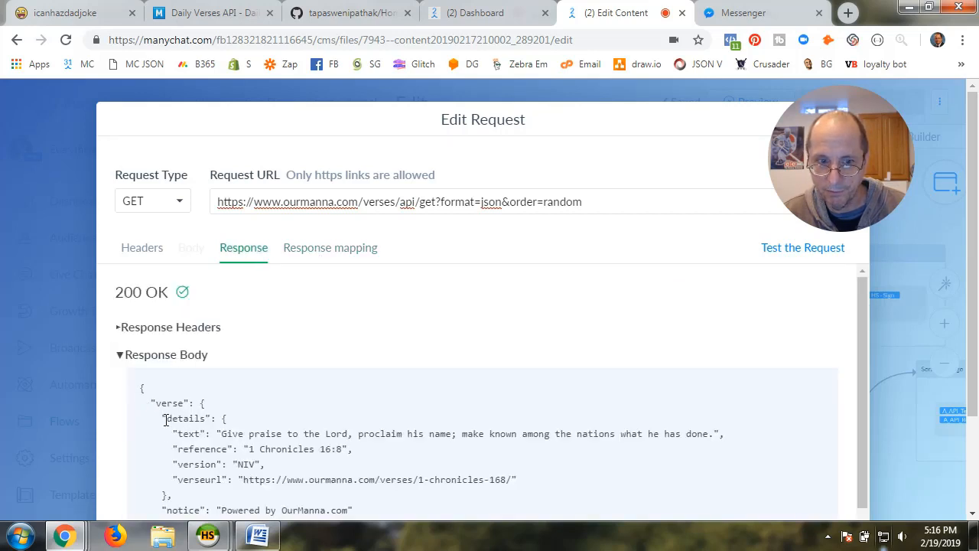
{"action": "left_click", "coordinate": [312, 259]}
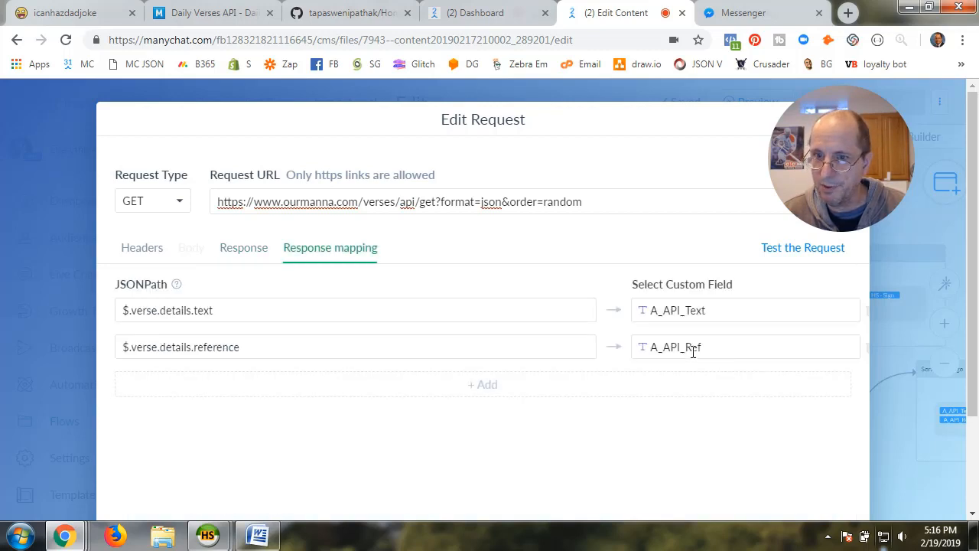
- Test the Bible Verse request once more and save it
{"action": "left_click", "coordinate": [794, 249]}
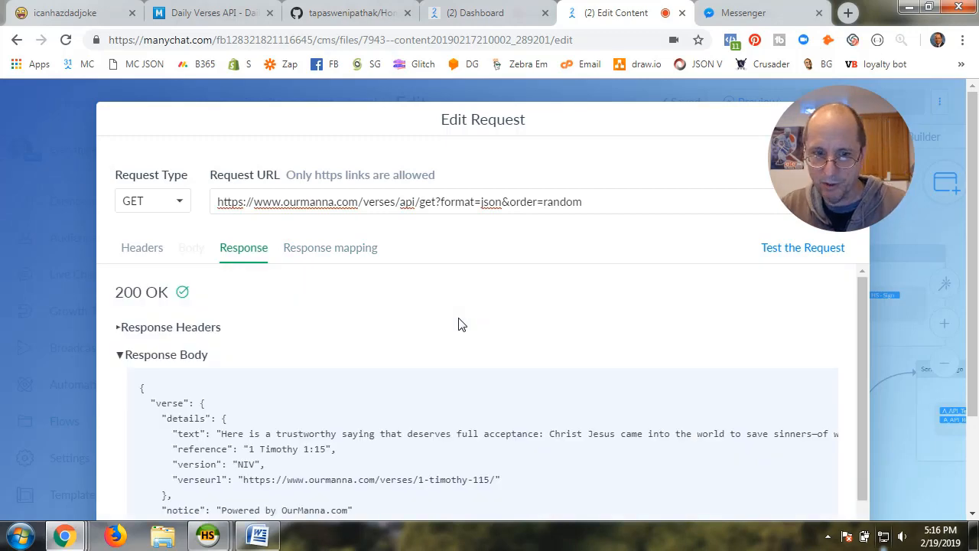
{"action": "left_click_drag", "start_coordinate": [818, 171], "coordinate": [586, 235]}
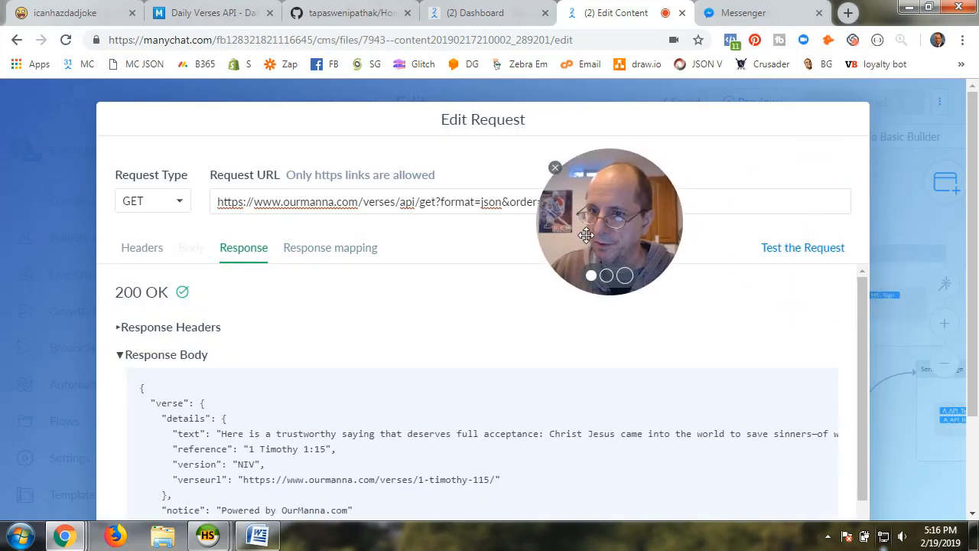
{"action": "scroll", "coordinate": [780, 422], "scroll_direction": "down", "scroll_amount": 5}
{"action": "left_click", "coordinate": [837, 472]}
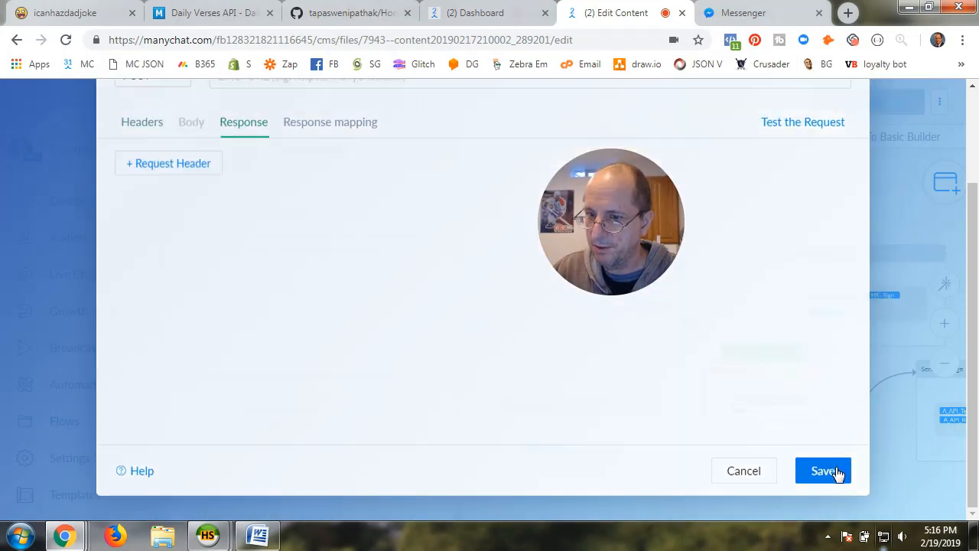
- Publish the flow, send its preview, and view the Bible verse message in the Messenger conversation
{"action": "left_click", "coordinate": [842, 102]}
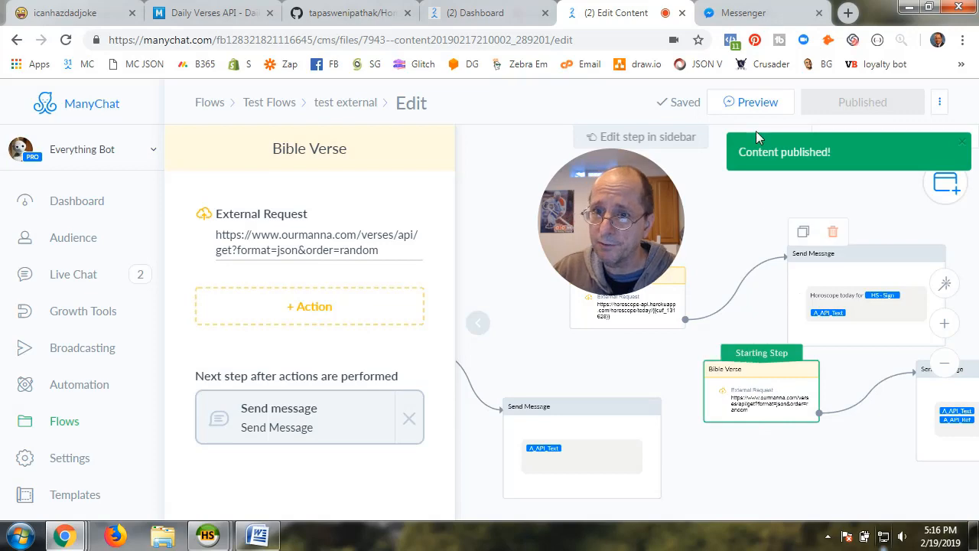
{"action": "left_click", "coordinate": [761, 102]}
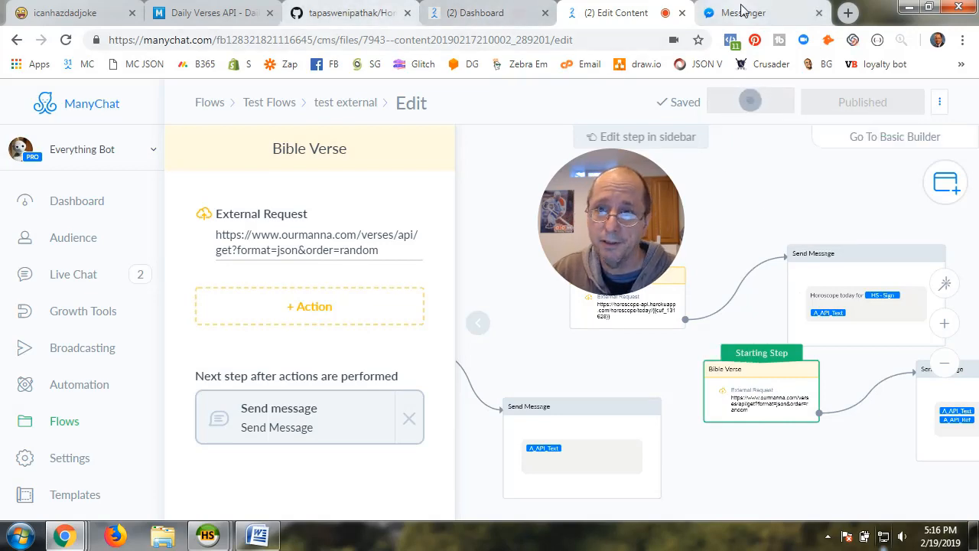
{"action": "left_click", "coordinate": [741, 11]}
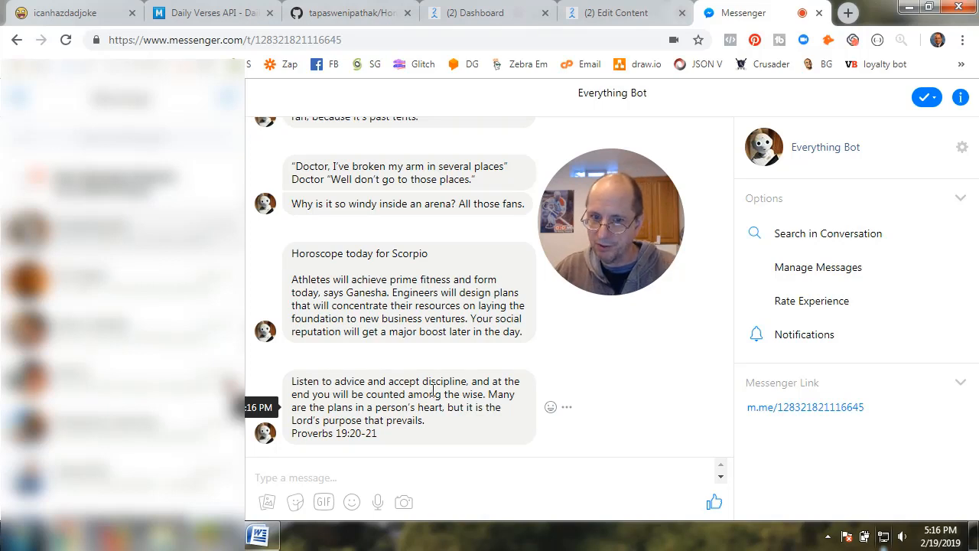
- Send a second preview of the Bible Verse flow and check the new message in Messenger
{"action": "left_click", "coordinate": [658, 21]}
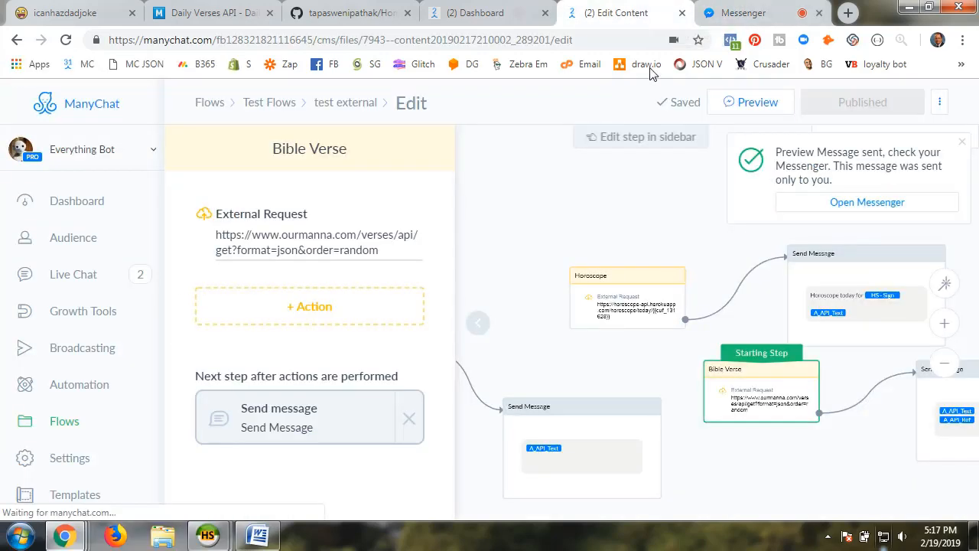
{"action": "left_click", "coordinate": [759, 108]}
{"action": "left_click", "coordinate": [757, 17]}
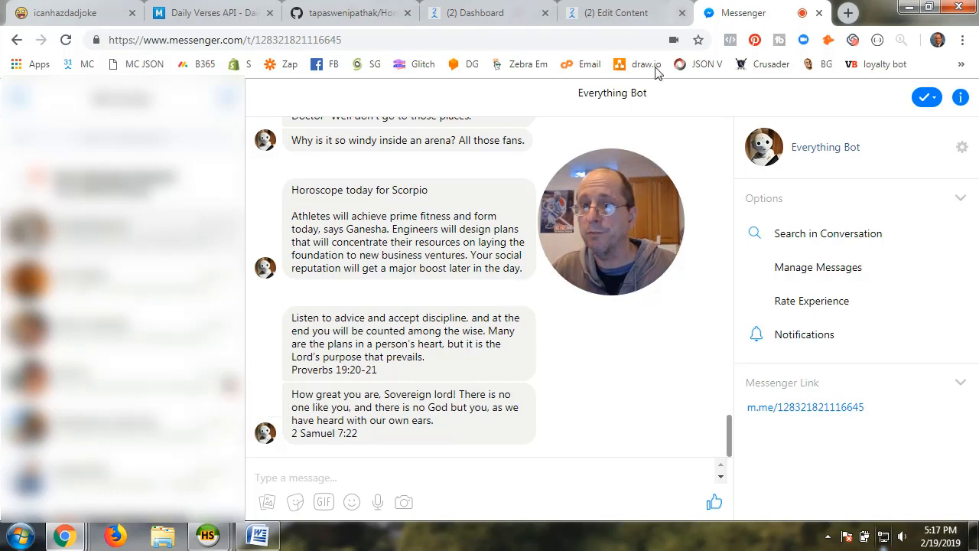
- Return to the ManyChat flow editor and collapse the Bible Verse step's settings to reveal more of the flow canvas
{"action": "left_click", "coordinate": [623, 14]}
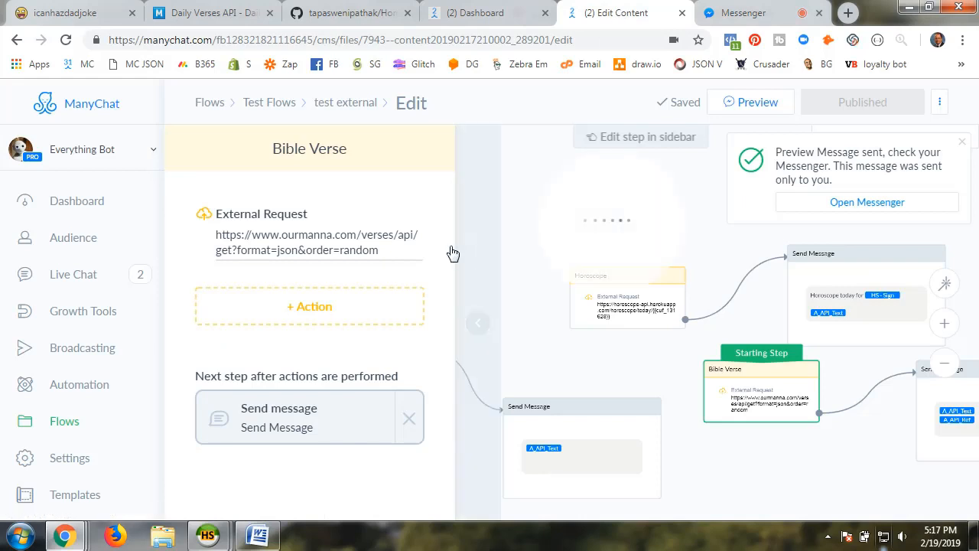
{"action": "left_click", "coordinate": [475, 324]}
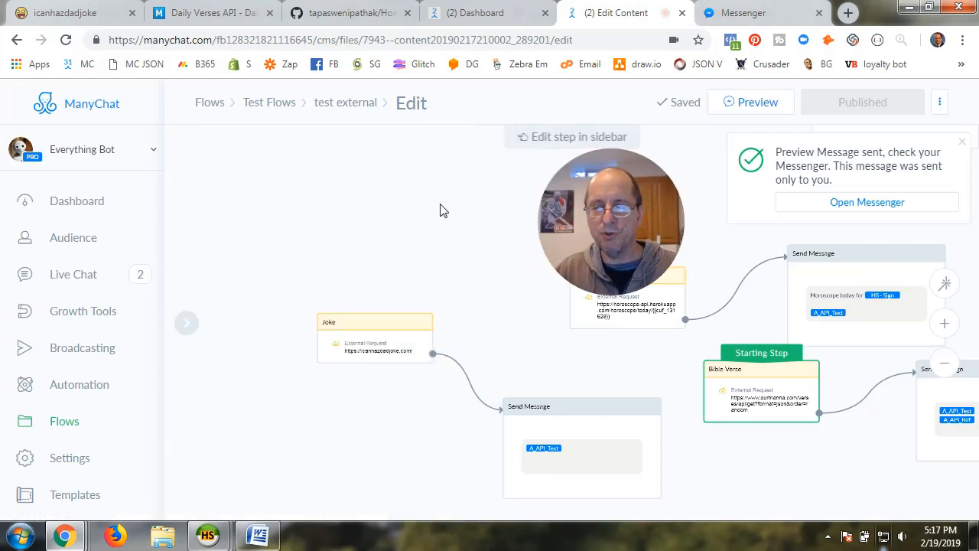